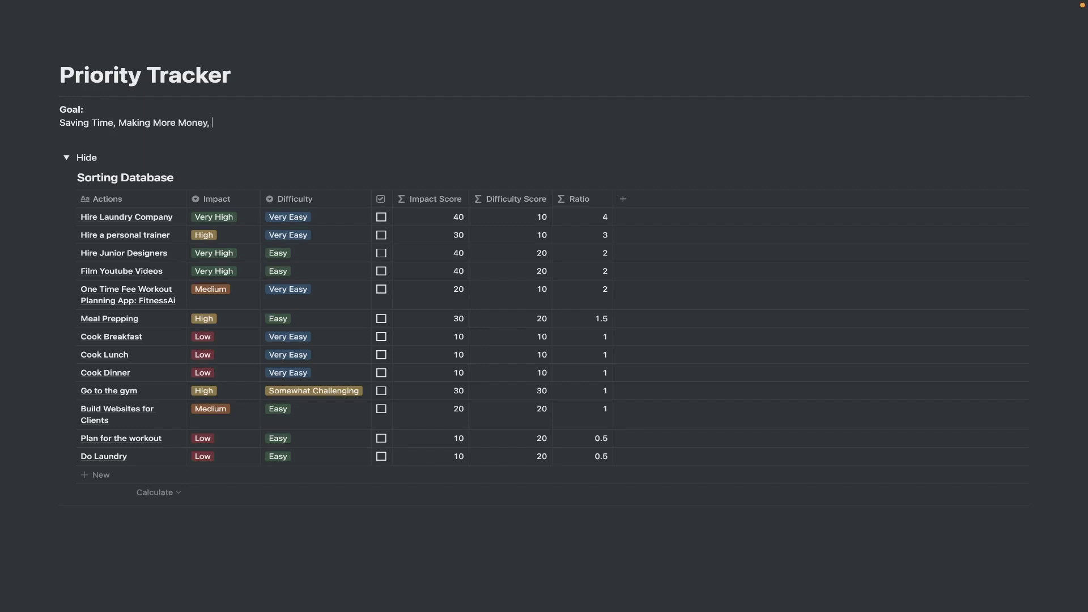
- Finish the goal line with "Improving Your Family Life" and replace the whole line with "Saving Time"
{"action": "type", "text": "mproving Your Family Life"}
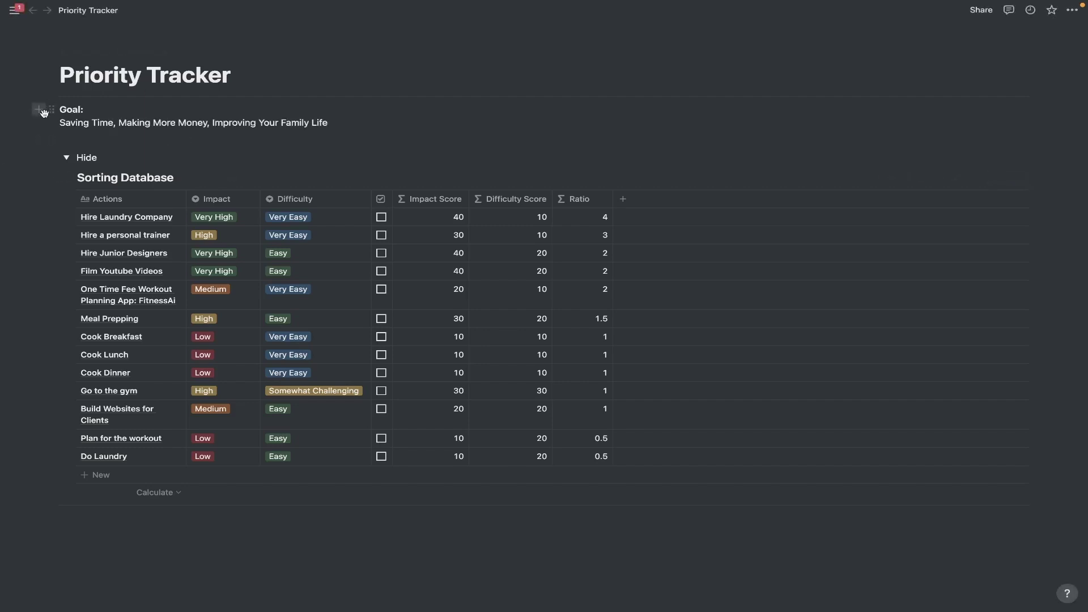
{"action": "left_click_drag", "start_coordinate": [56, 123], "coordinate": [401, 131]}
{"action": "key", "text": "BackSpace"}
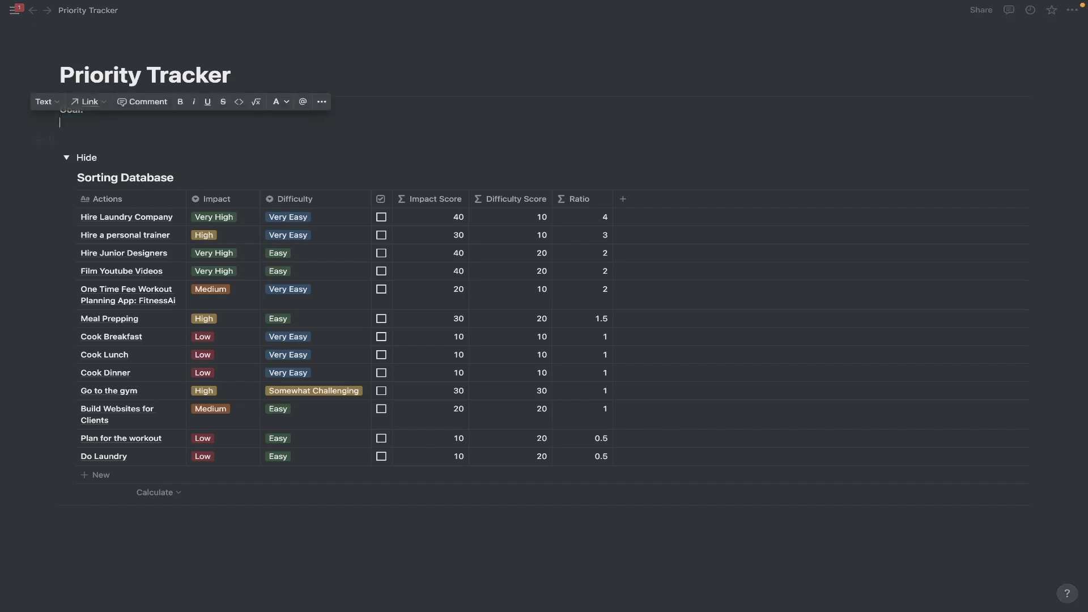
{"action": "type", "text": "Saving Time"}
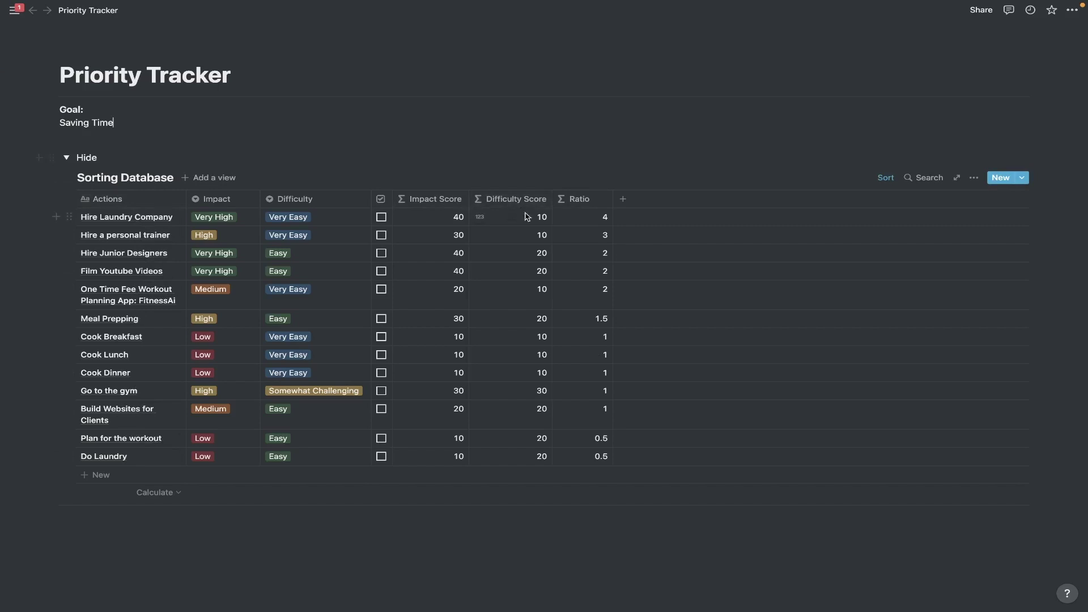
- Try the Epic impact rating for Hire Laundry Company and undo the change
{"action": "left_click", "coordinate": [237, 220]}
{"action": "left_click", "coordinate": [244, 298]}
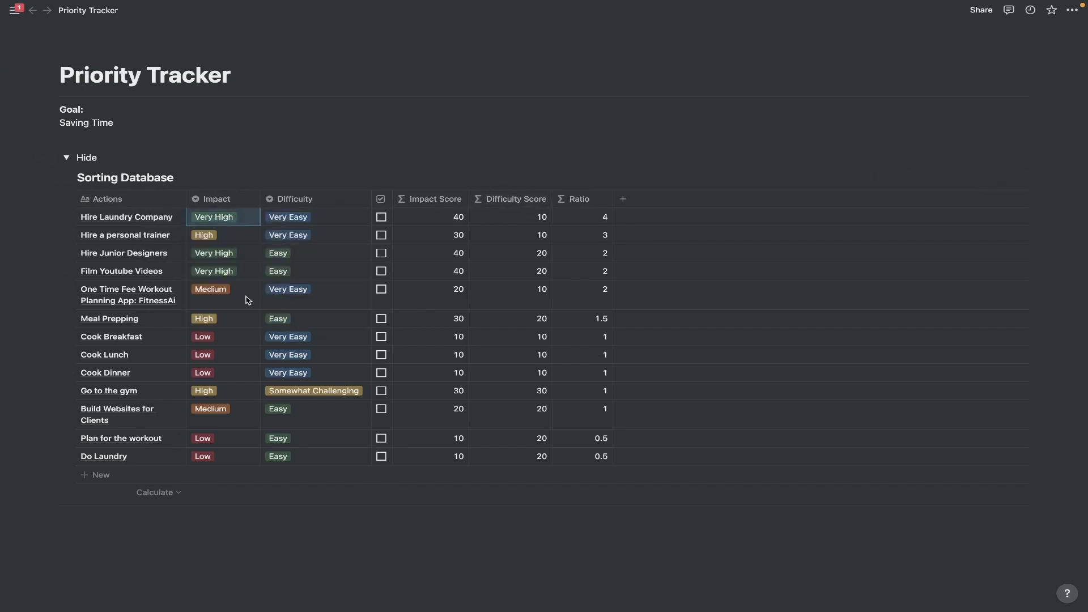
{"action": "left_click", "coordinate": [228, 217]}
{"action": "left_click", "coordinate": [240, 313]}
{"action": "key", "text": "ctrl+z"}
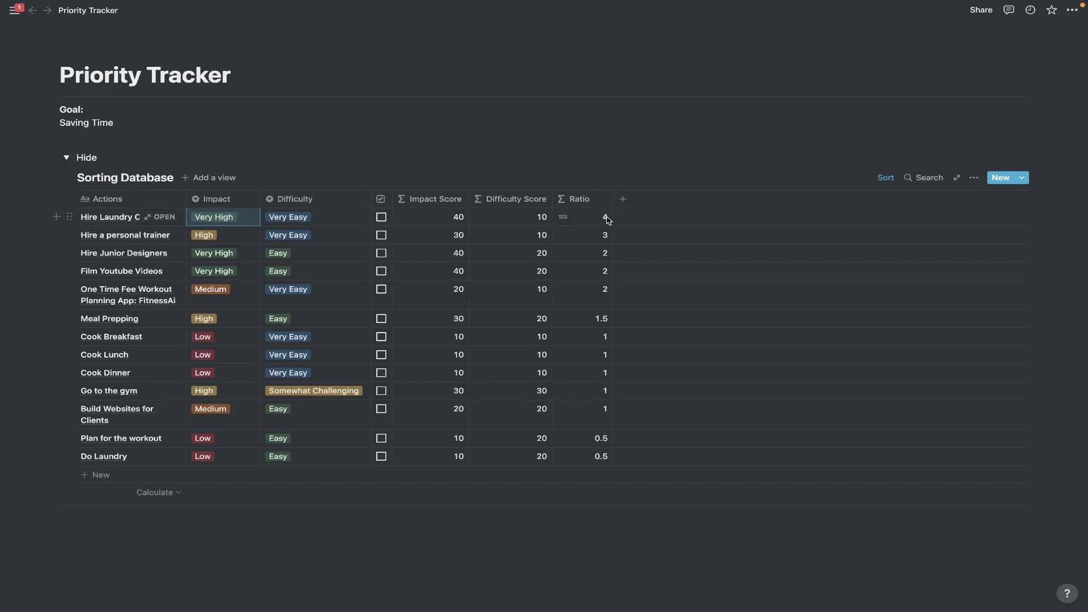
- Add two bullets, "Impact:" and "Difficulty:", beneath the Saving Time goal
{"action": "left_click_drag", "start_coordinate": [126, 125], "coordinate": [60, 124]}
{"action": "left_click", "coordinate": [60, 124]}
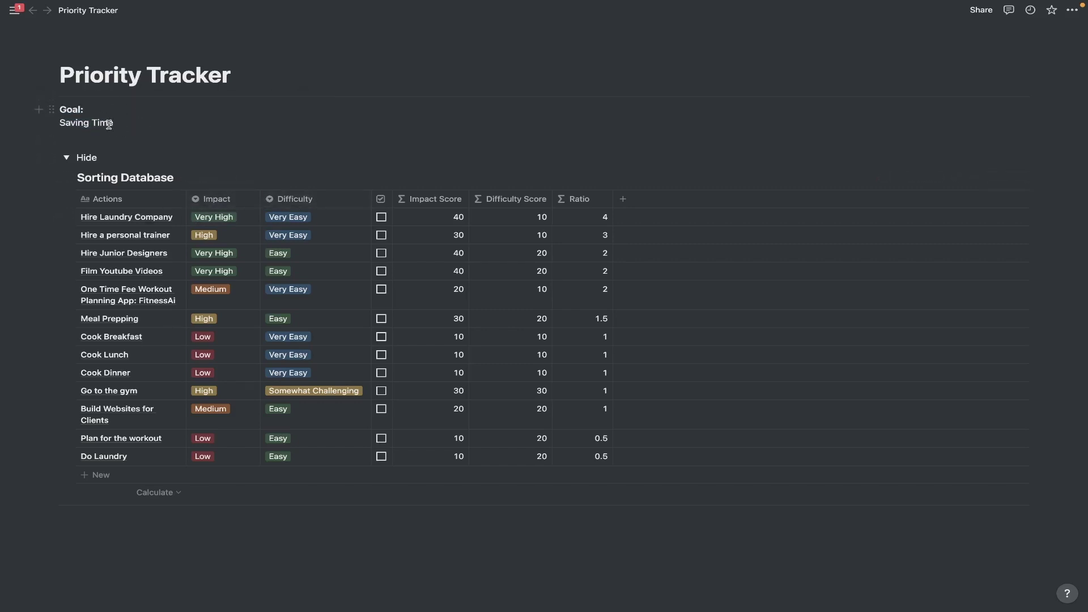
{"action": "key", "text": "Return"}
{"action": "type", "text": "- "}
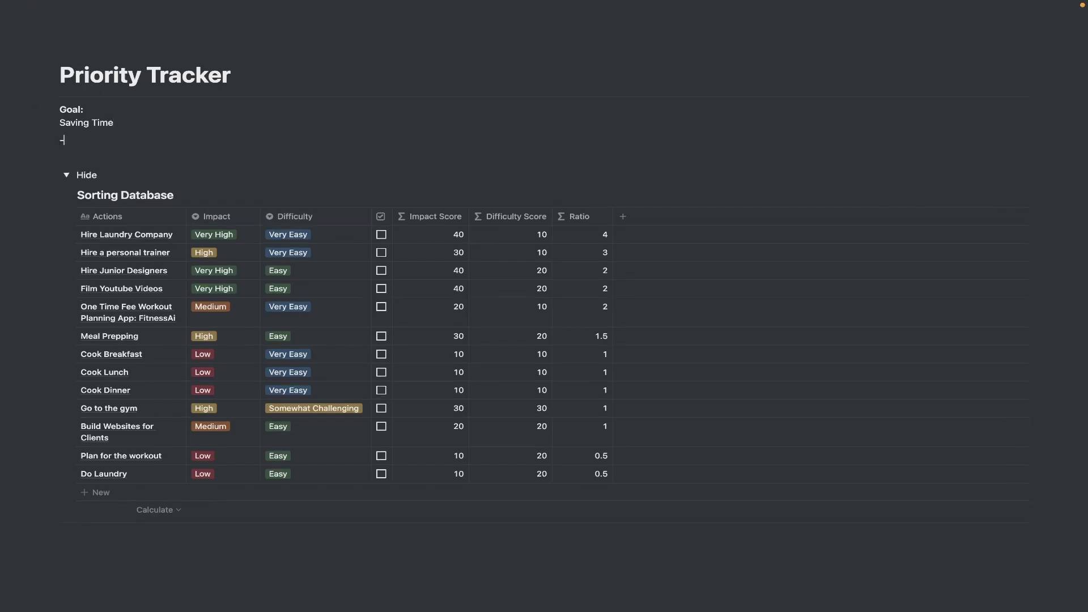
{"action": "type", "text": "Impact:"}
{"action": "key", "text": "Return"}
{"action": "type", "text": "Difficulty:"}
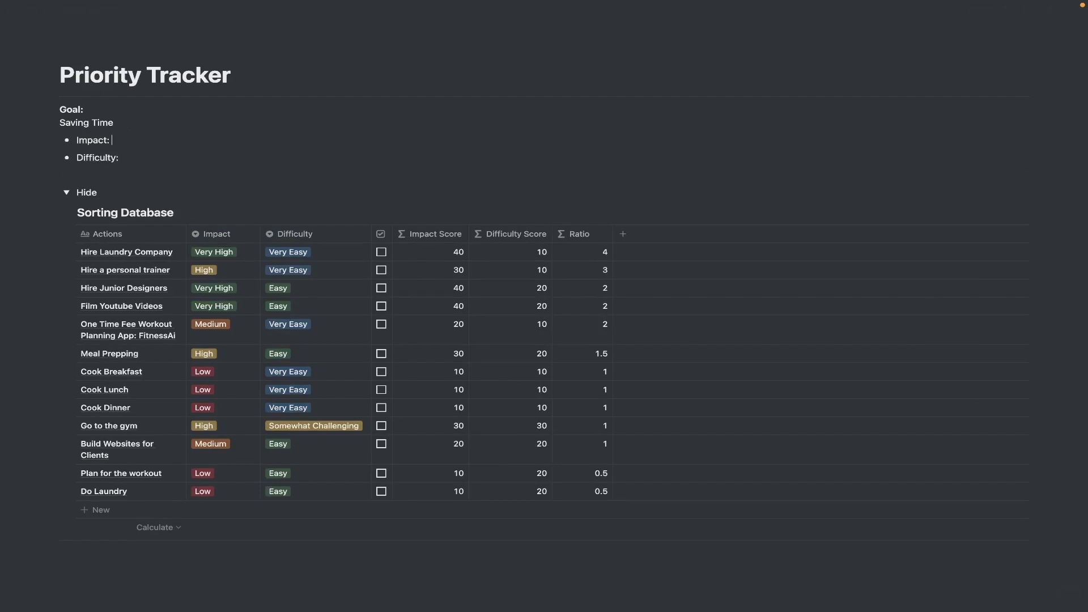
- Add a nested bullet under Impact reading "Doing something once, then not having to do it again. (Automate)"
{"action": "left_click_drag", "start_coordinate": [74, 140], "coordinate": [129, 138]}
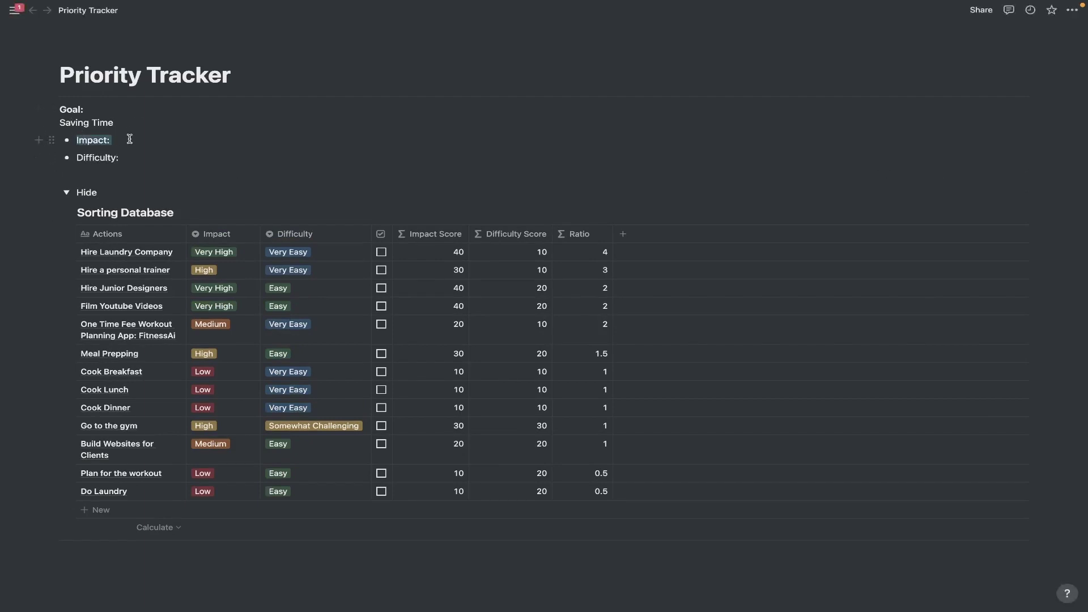
{"action": "left_click", "coordinate": [111, 141]}
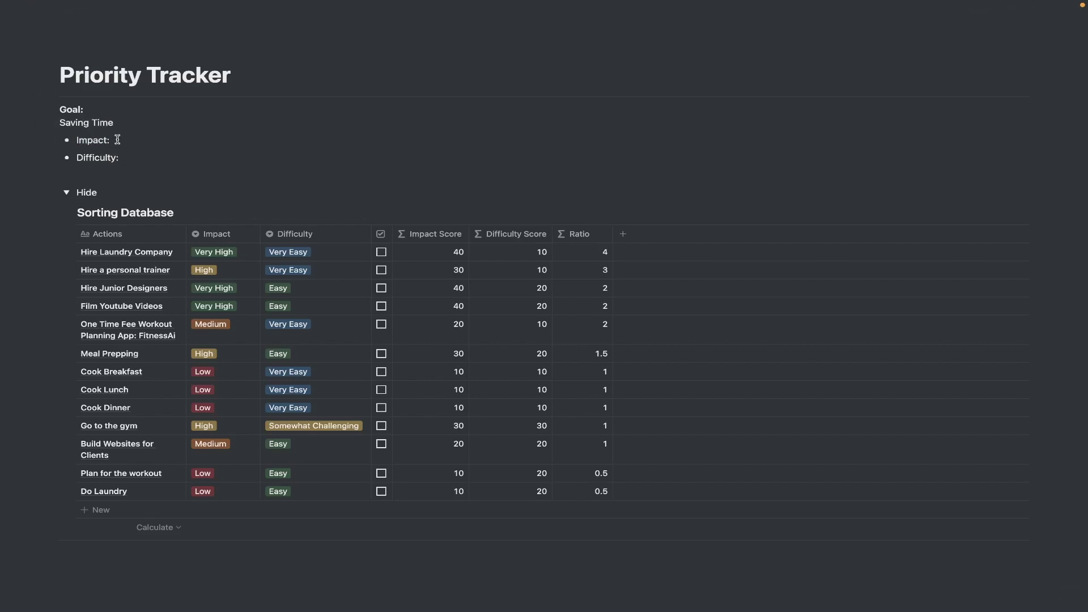
{"action": "key", "text": "Return"}
{"action": "key", "text": "Tab"}
{"action": "type", "text": "Doing so"}
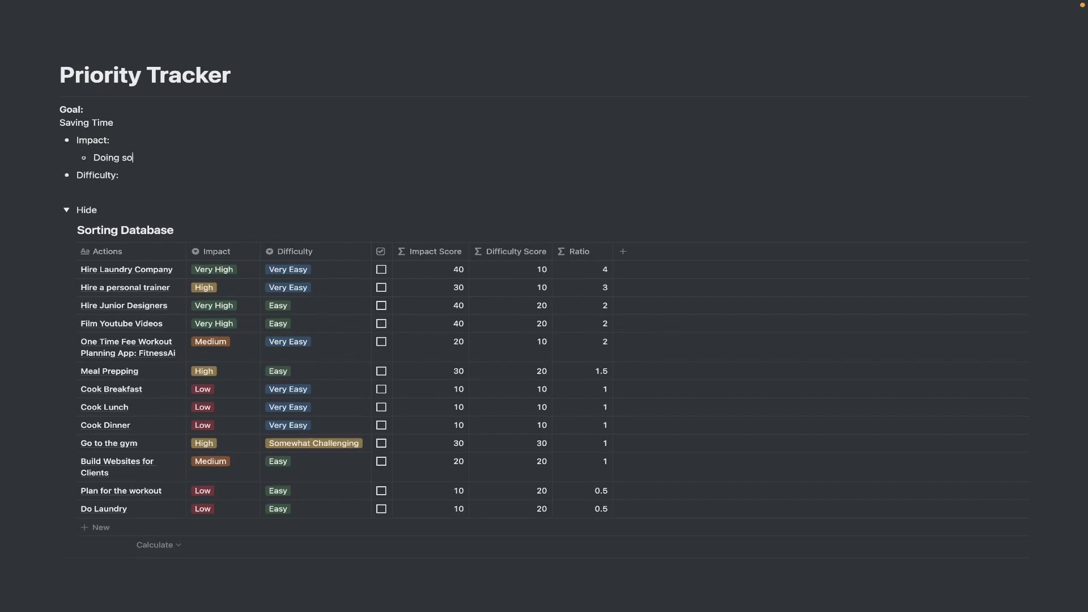
{"action": "type", "text": "mething once, then not having to do it again. "}
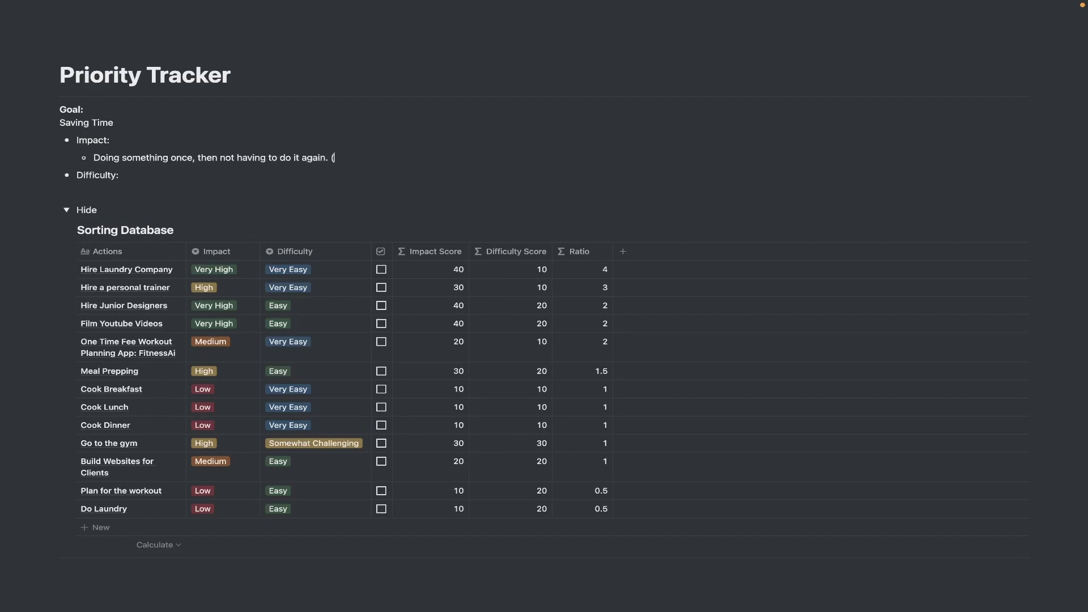
{"action": "type", "text": "(Automate)"}
- Add the nested Impact bullets "Cutting something out to get more time back. (Eliminate)" and "Hiring someone to help you get some time back. (Delegate)"
{"action": "key", "text": "Return"}
{"action": "type", "text": "Cuttin"}
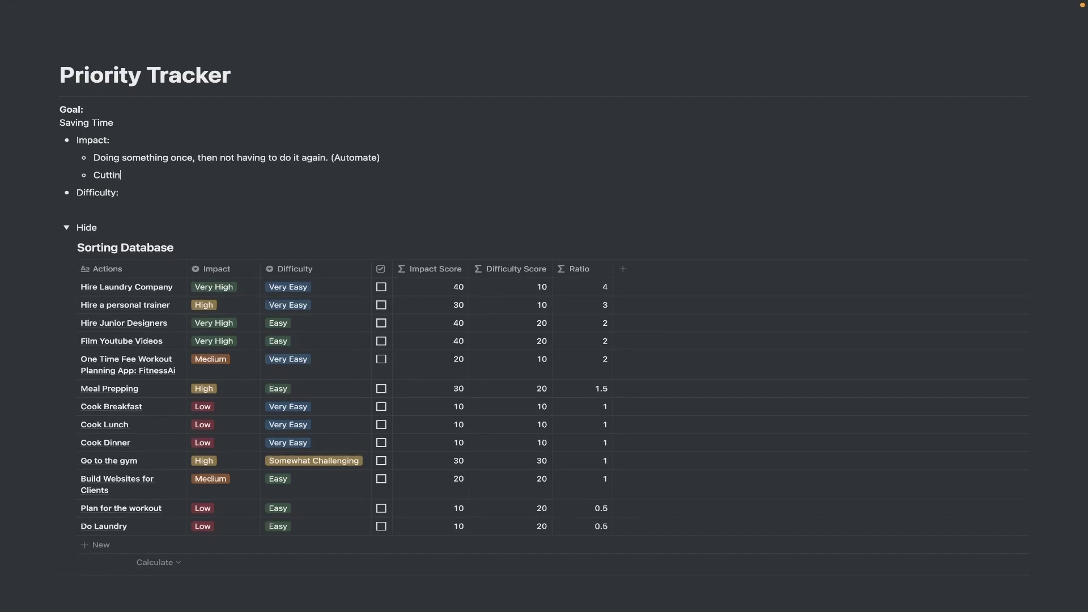
{"action": "type", "text": "g something out to get more time back. (Eliminate)"}
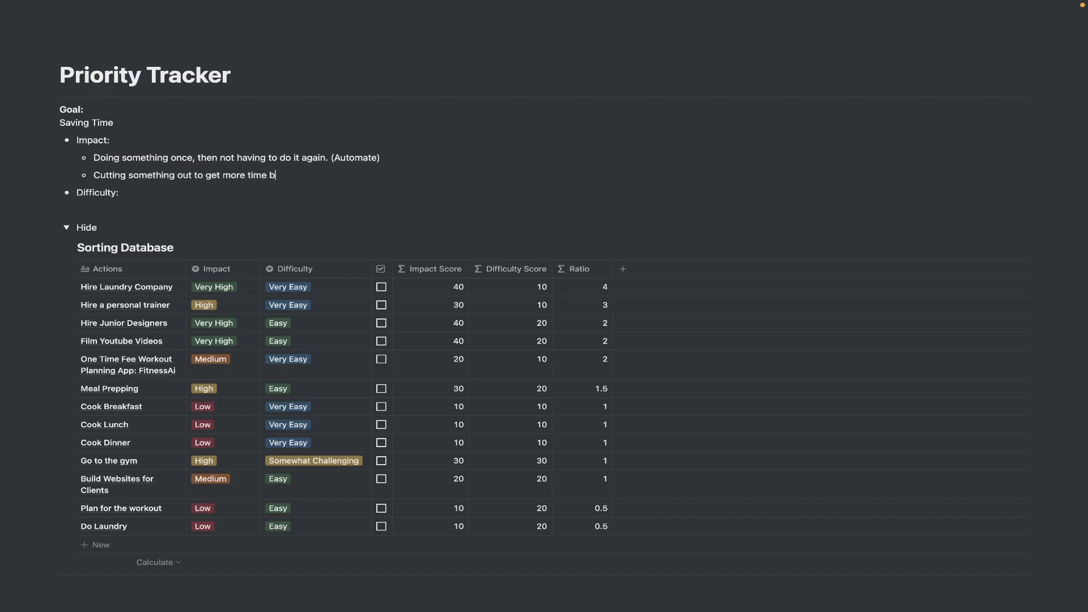
{"action": "key", "text": "Return"}
{"action": "type", "text": "Hiring s"}
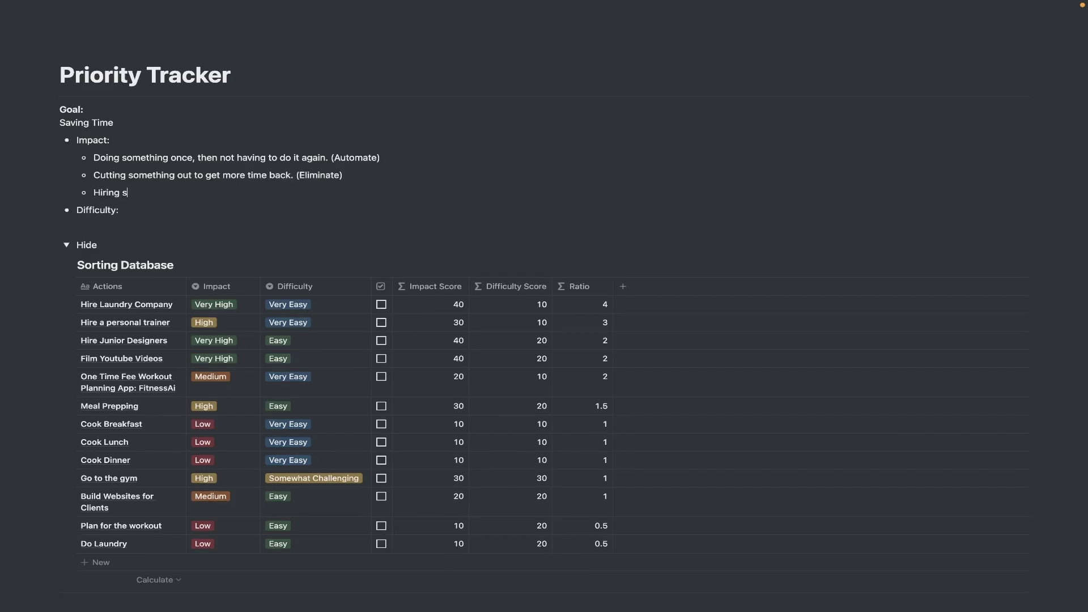
{"action": "type", "text": "omeone to help you get some time back. (Delegate)"}
- Add a fourth nested bullet under Impact reading "Improving speed of skill/process. (Accelerate)"
{"action": "key", "text": "Return"}
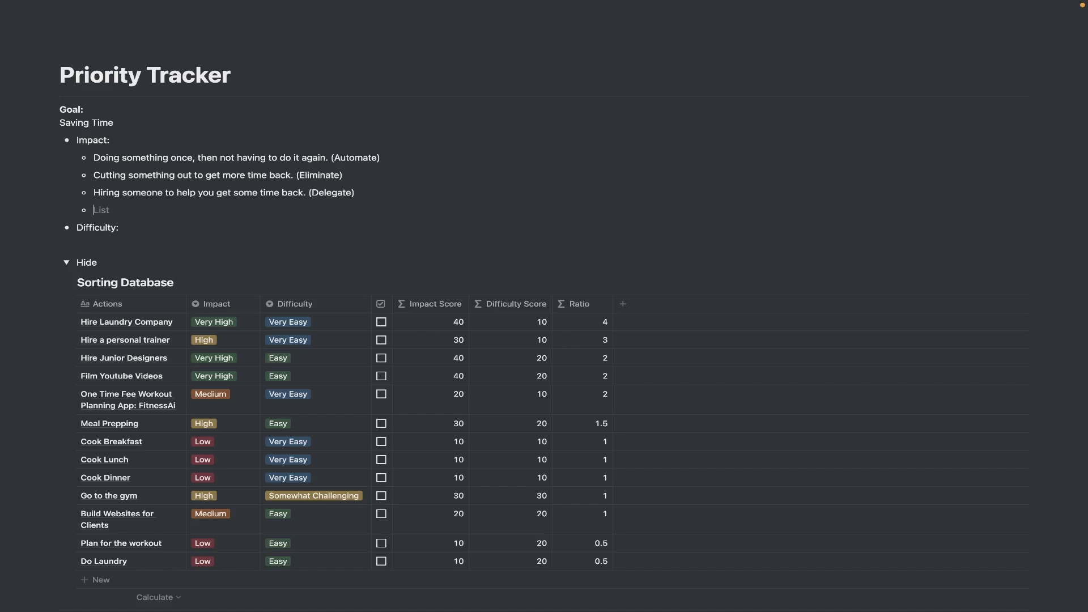
{"action": "type", "text": "Improving speed of skill/process. (Accelerate)"}
- Review the four nested Impact bullets and view the impact rating options for Hire Laundry Company
{"action": "left_click_drag", "start_coordinate": [357, 213], "coordinate": [96, 157]}
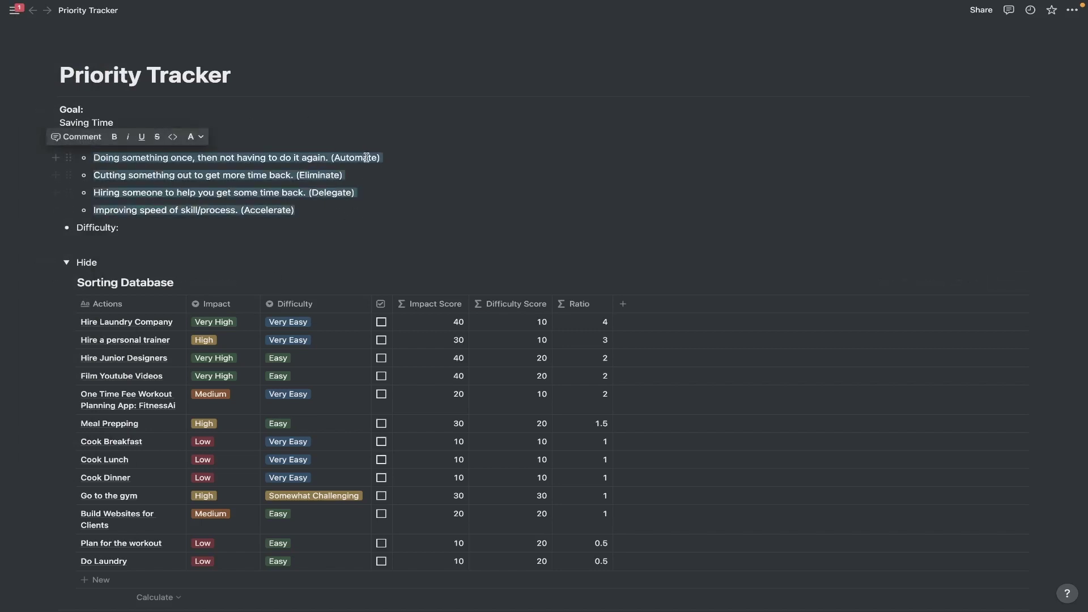
{"action": "left_click", "coordinate": [328, 146]}
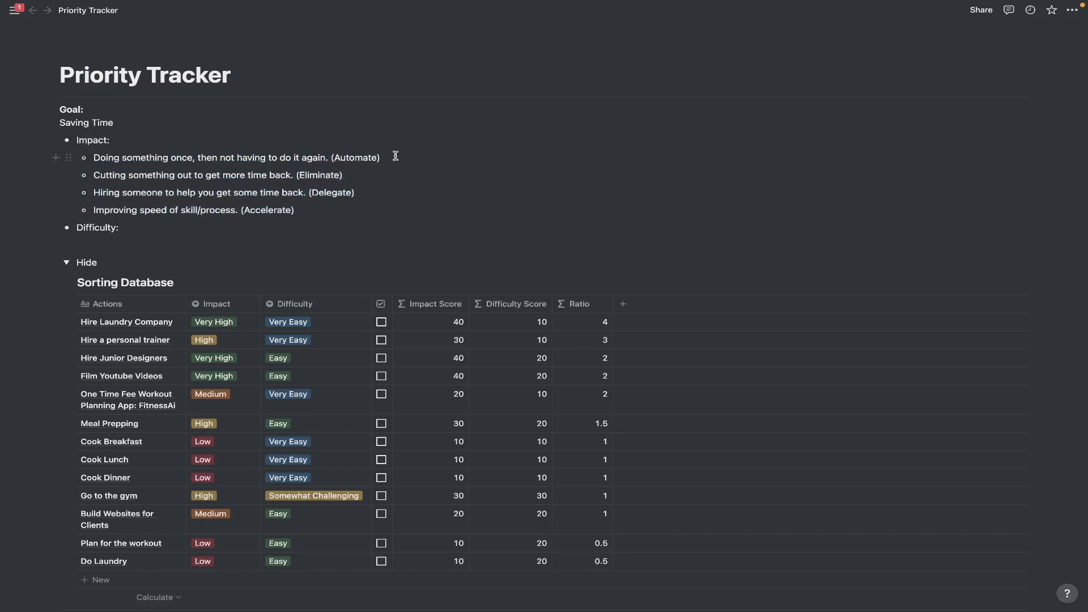
{"action": "left_click_drag", "start_coordinate": [394, 157], "coordinate": [198, 156]}
{"action": "left_click", "coordinate": [357, 177]}
{"action": "left_click_drag", "start_coordinate": [354, 192], "coordinate": [202, 190]}
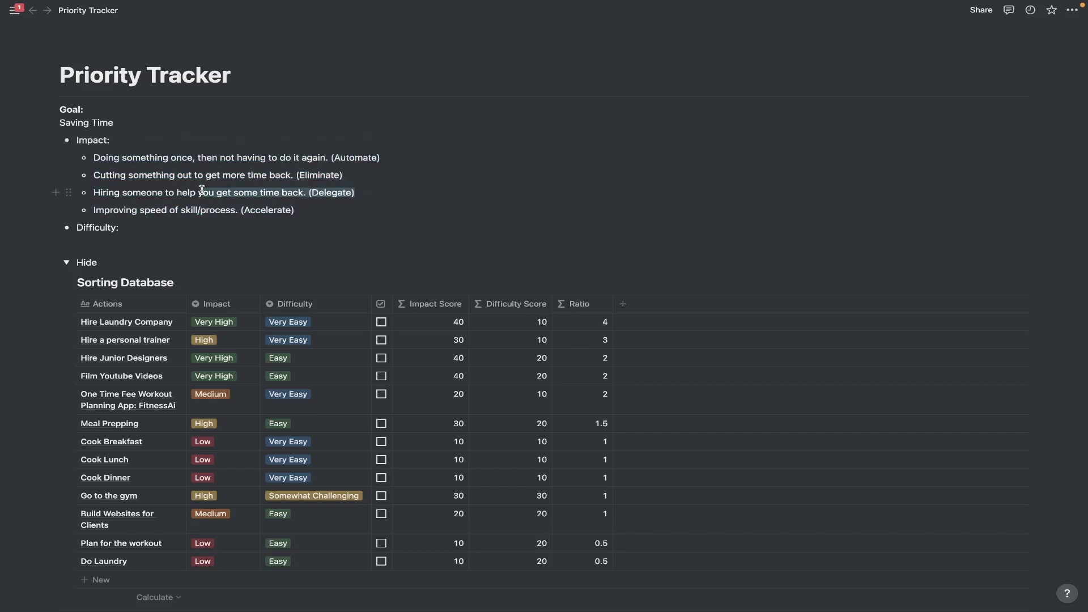
{"action": "left_click", "coordinate": [295, 211]}
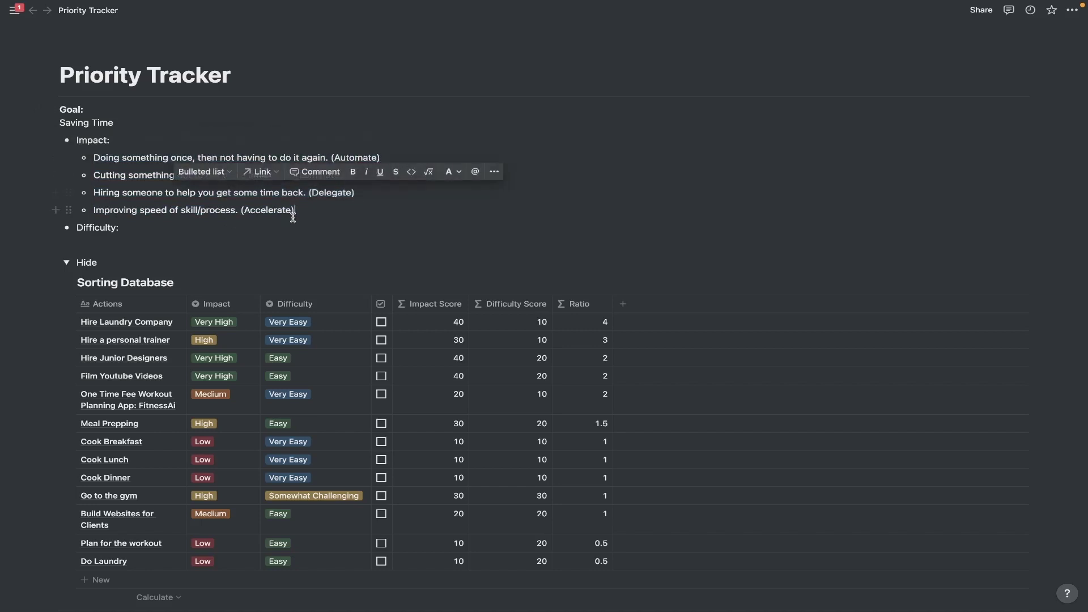
{"action": "left_click", "coordinate": [221, 320]}
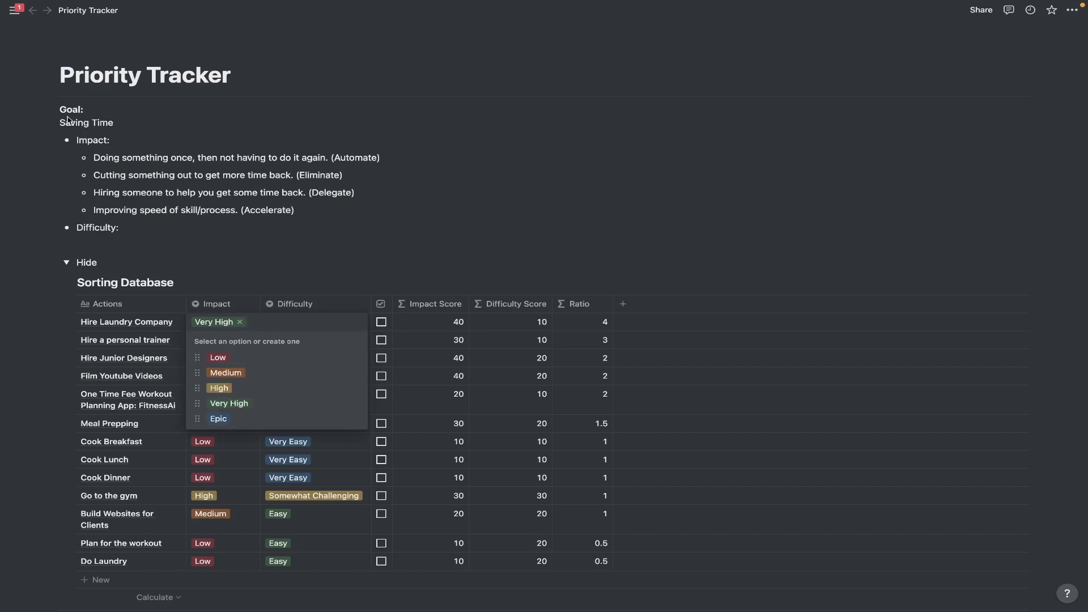
- Add a sub-bullet under the Automate point reading "Having to do something over and over and over again! (Anti-Automate)"
{"action": "left_click", "coordinate": [373, 159]}
{"action": "left_click", "coordinate": [397, 157]}
{"action": "key", "text": "Return"}
{"action": "key", "text": "Tab"}
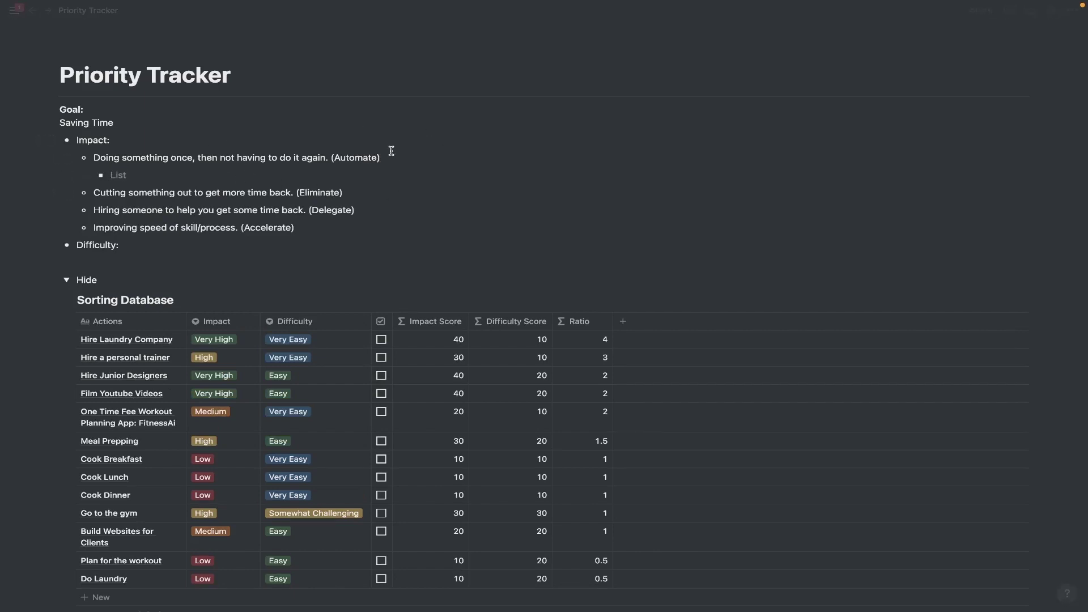
{"action": "type", "text": "Having to do some"}
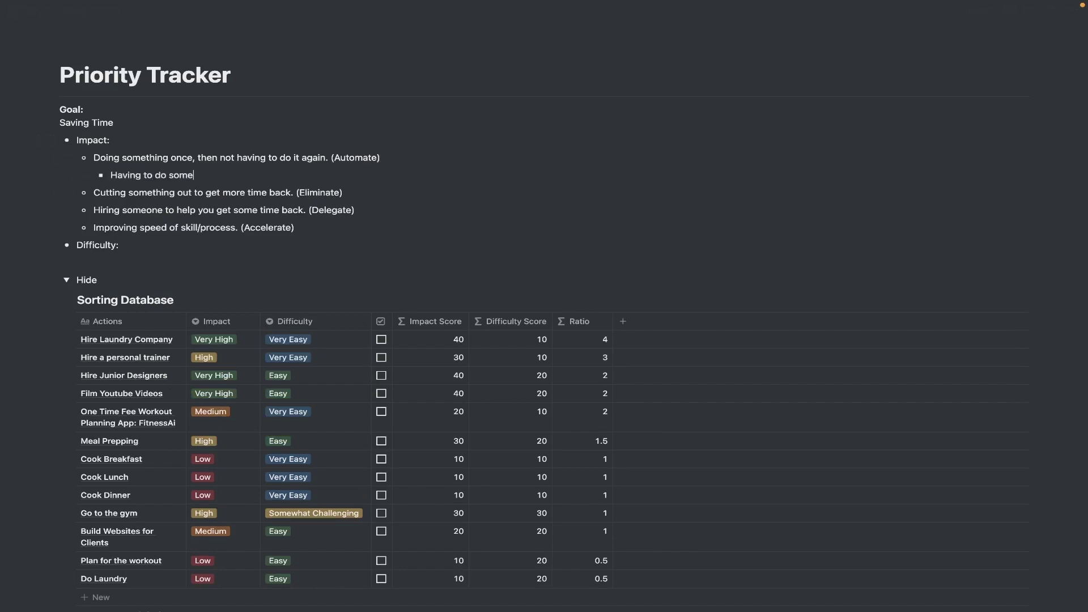
{"action": "type", "text": "thing over and over and over again! (Anti"}
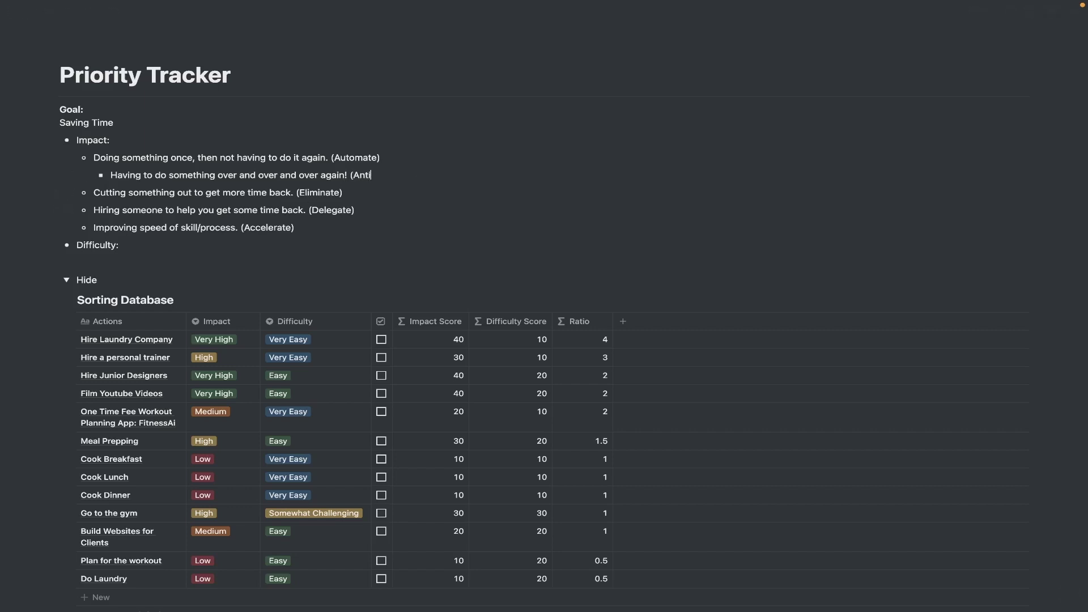
{"action": "type", "text": "-Automate"}
- Try the Low impact rating for Hire Laundry Company and undo the change
{"action": "left_click", "coordinate": [239, 340]}
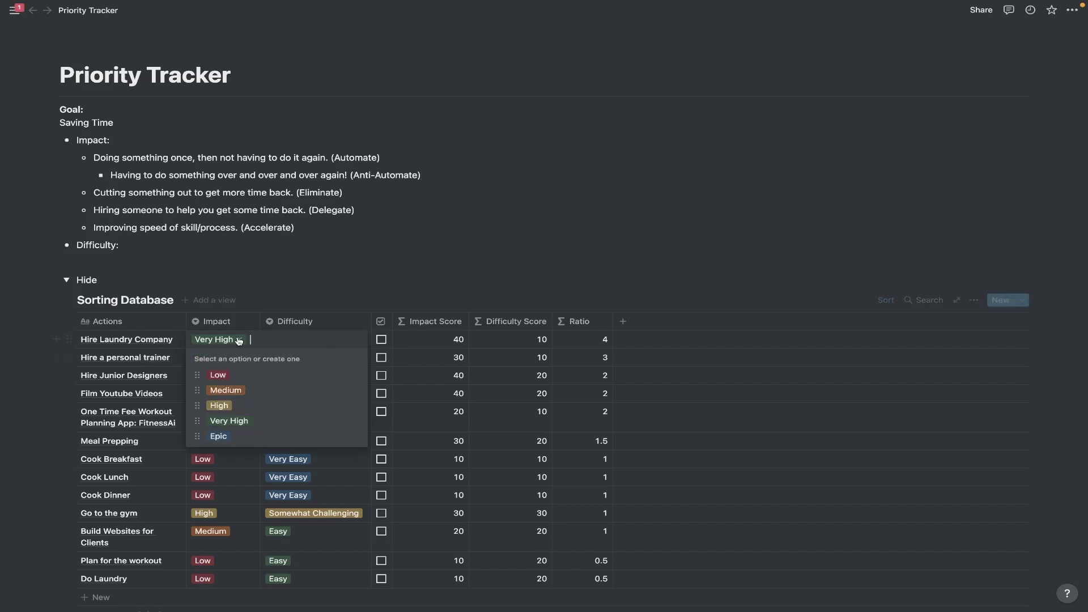
{"action": "left_click", "coordinate": [218, 374]}
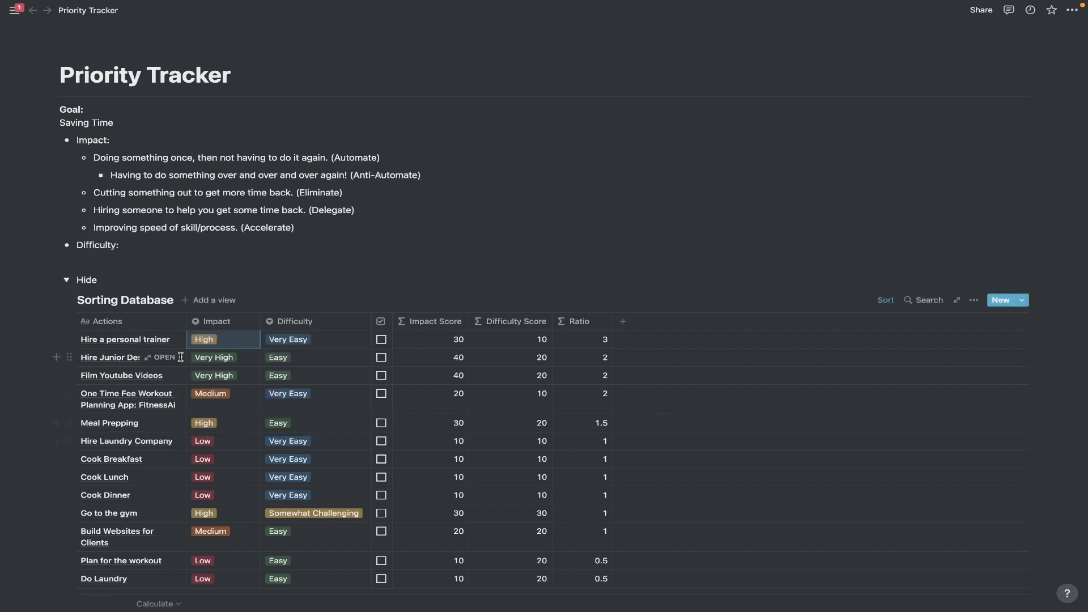
{"action": "key", "text": "ctrl+z"}
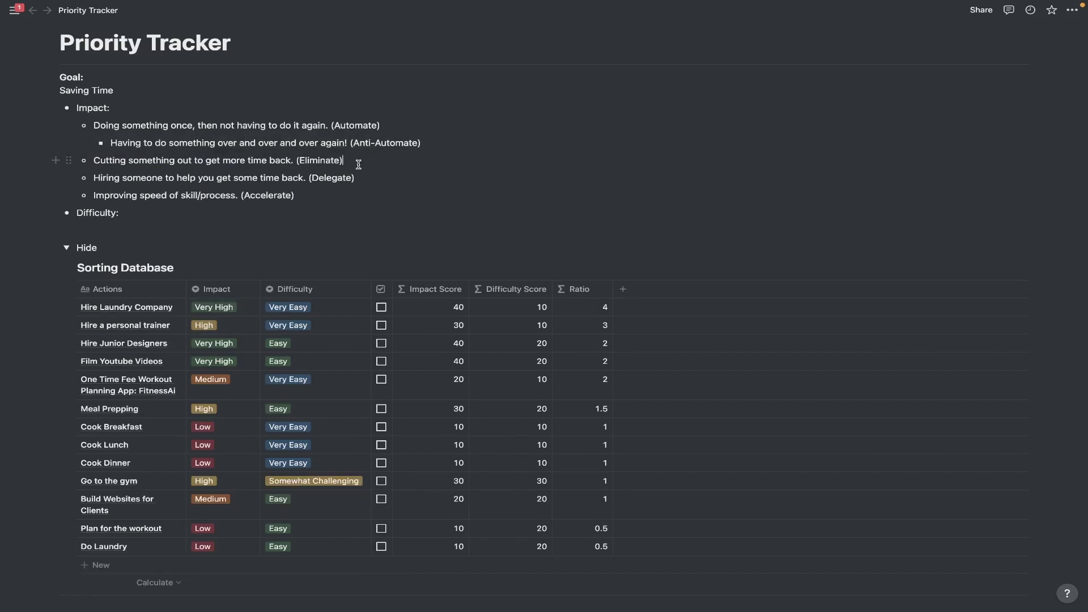
- Add a sub-bullet under the Eliminate point reading "Adding to the things that are taking up your time. (Anti-Eliminate)"
{"action": "key", "text": "Return"}
{"action": "key", "text": "Tab"}
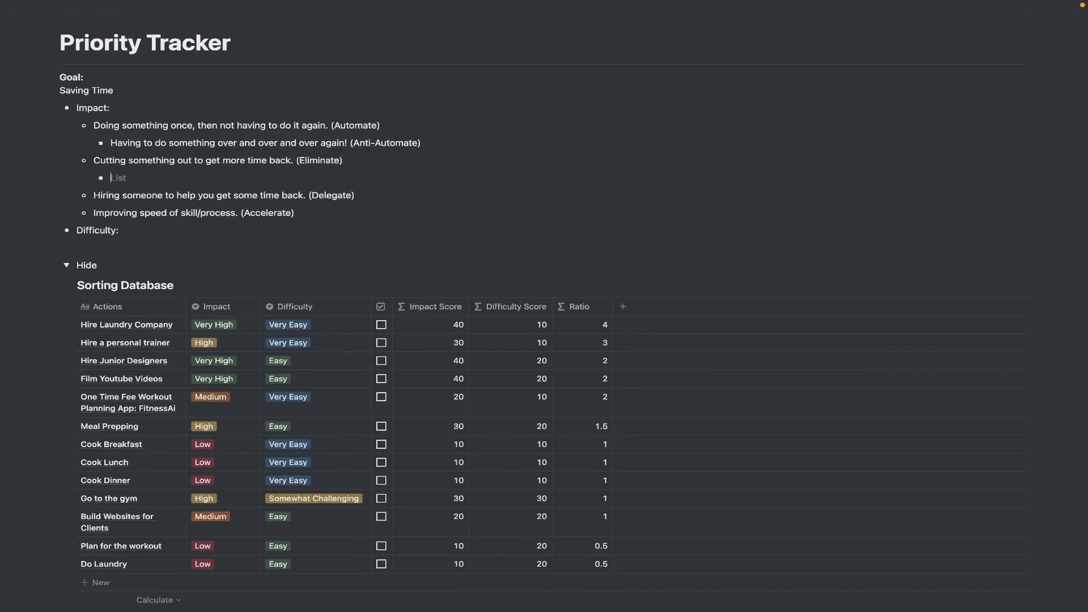
{"action": "type", "text": "Adding to the things tha"}
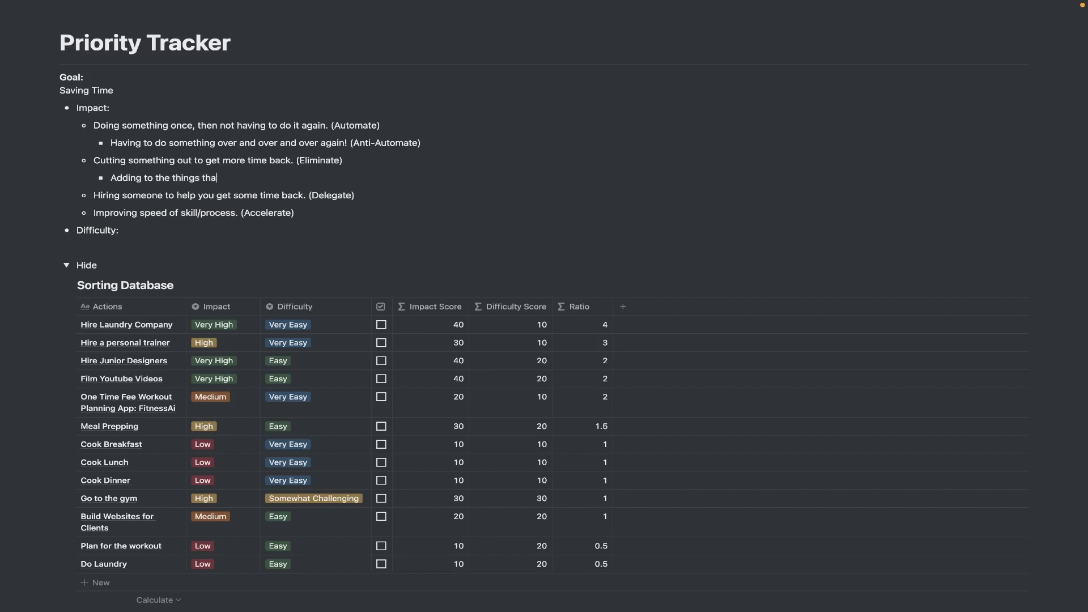
{"action": "type", "text": "t are taking up your time. (Anti-Eliminate)"}
{"action": "triple_click", "coordinate": [114, 176]}
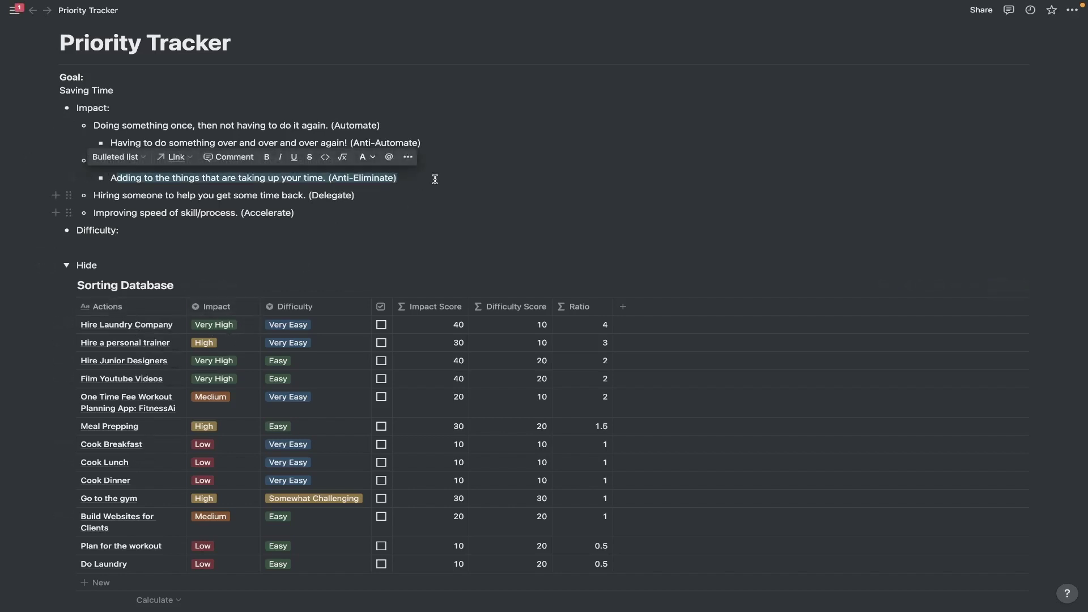
- Add a sub-bullet under the Delegate point reading "Doing something yourself.. (Anti-Eliminate)"
{"action": "left_click", "coordinate": [358, 195]}
{"action": "key", "text": "Return"}
{"action": "key", "text": "Tab"}
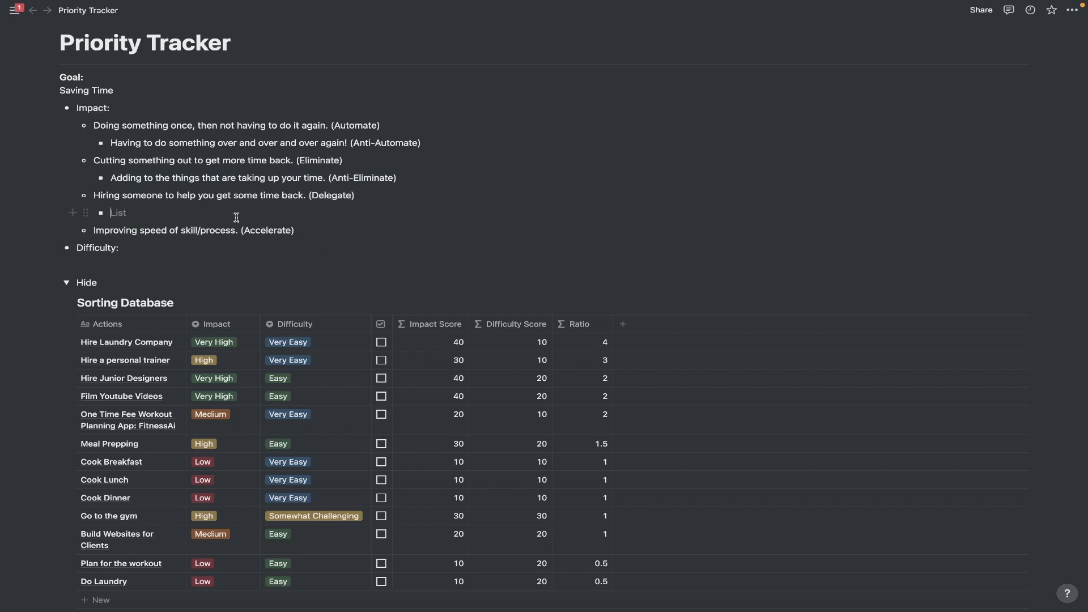
{"action": "type", "text": "Doing something yourself.. ("}
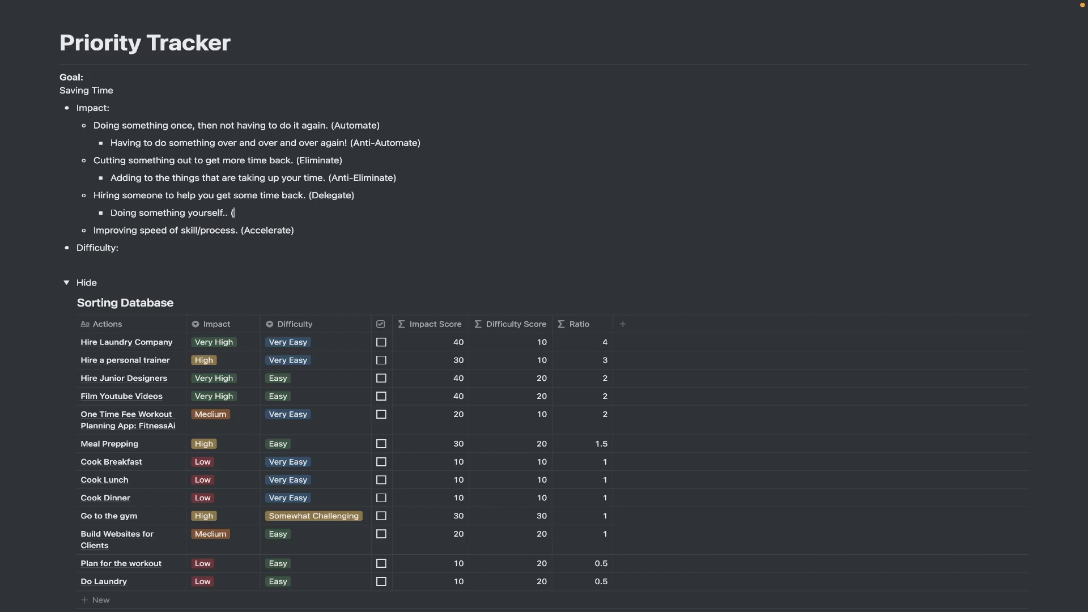
{"action": "type", "text": "Anti-Eliminate)"}
- Add a sub-bullet under the Accelerate point reading "Not doing. Doing too much of the same thing. Not practicing! (Anti-Accelerate)"
{"action": "key", "text": "Down"}
{"action": "scroll", "coordinate": [544, 306], "scroll_direction": "down", "scroll_amount": 1}
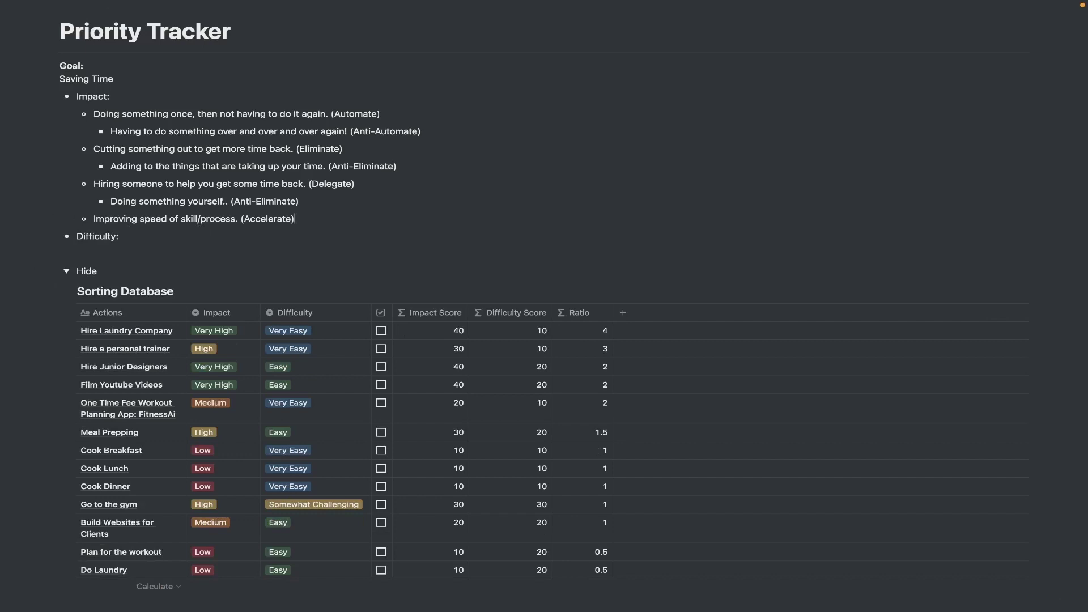
{"action": "key", "text": "Return"}
{"action": "key", "text": "Tab"}
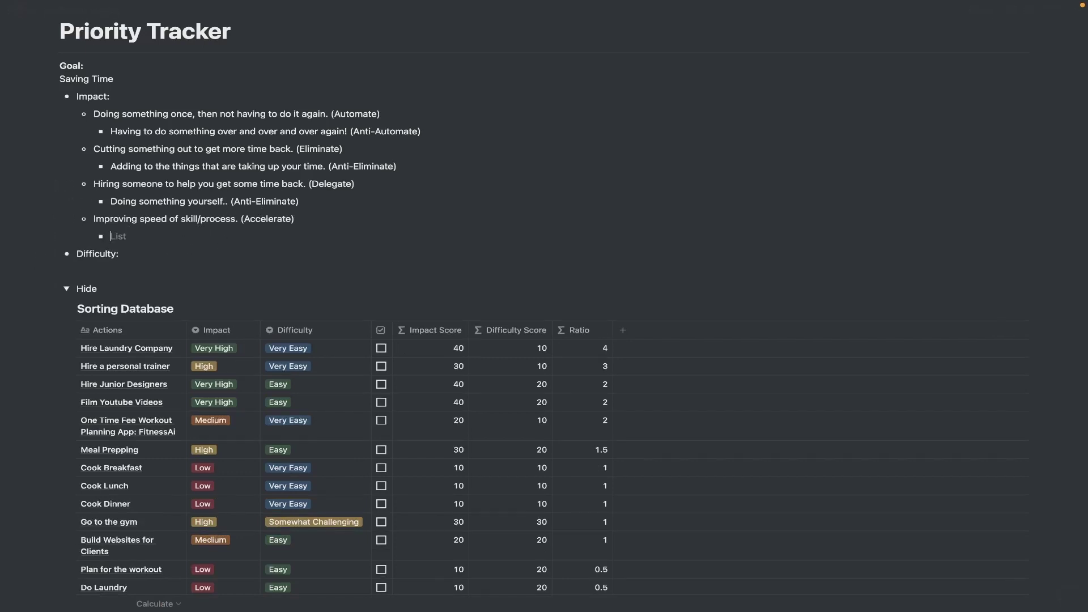
{"action": "type", "text": "Not doing. Doing too much of the"}
{"action": "type", "text": "same thing. Not practicing! (Anti-Accelerate"}
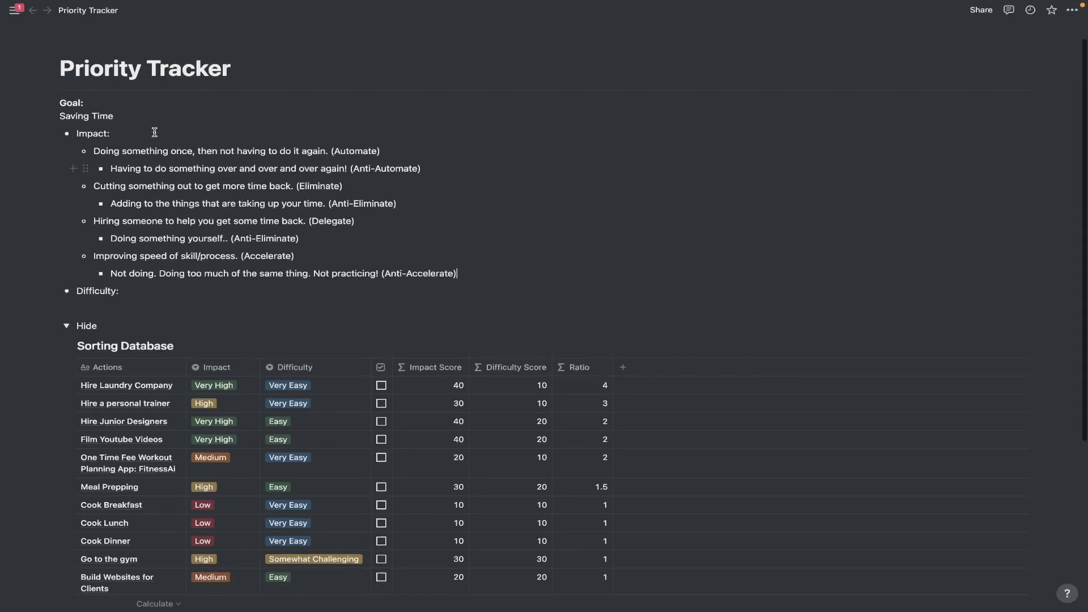
- Review the Impact criteria, examining the Automate and Anti-Automate points against the actions in the sorting database
{"action": "scroll", "coordinate": [170, 67], "scroll_direction": "up", "scroll_amount": 1}
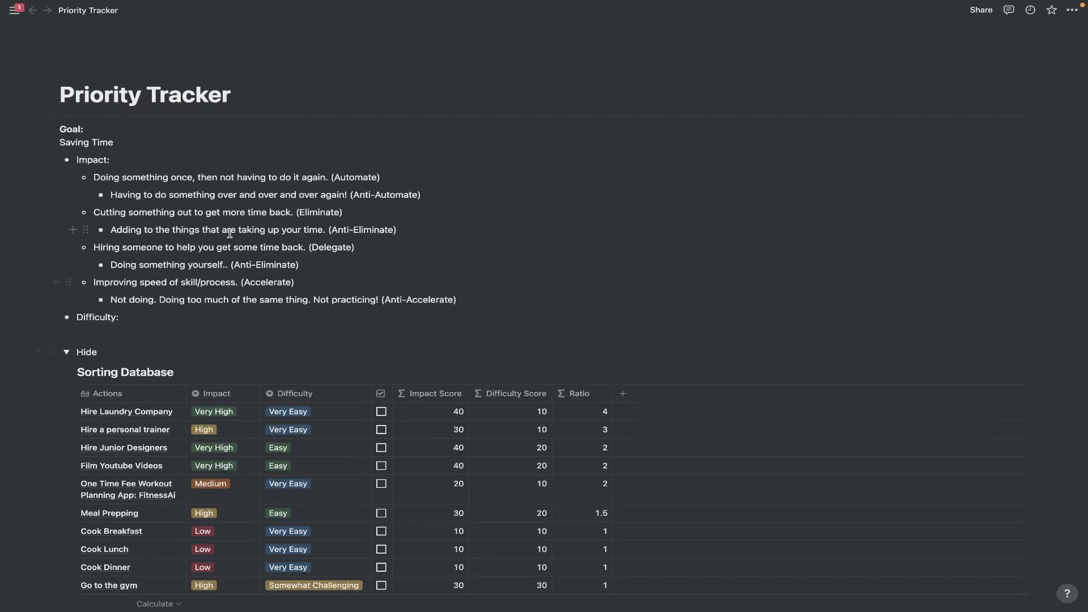
{"action": "scroll", "coordinate": [233, 349], "scroll_direction": "down", "scroll_amount": 2}
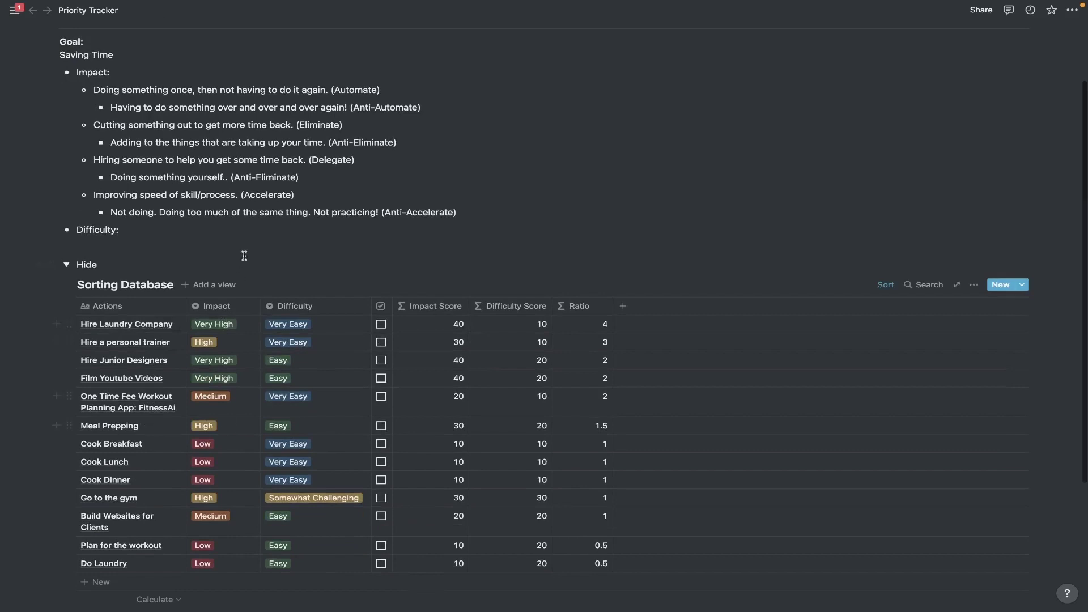
{"action": "scroll", "coordinate": [238, 260], "scroll_direction": "up", "scroll_amount": 2}
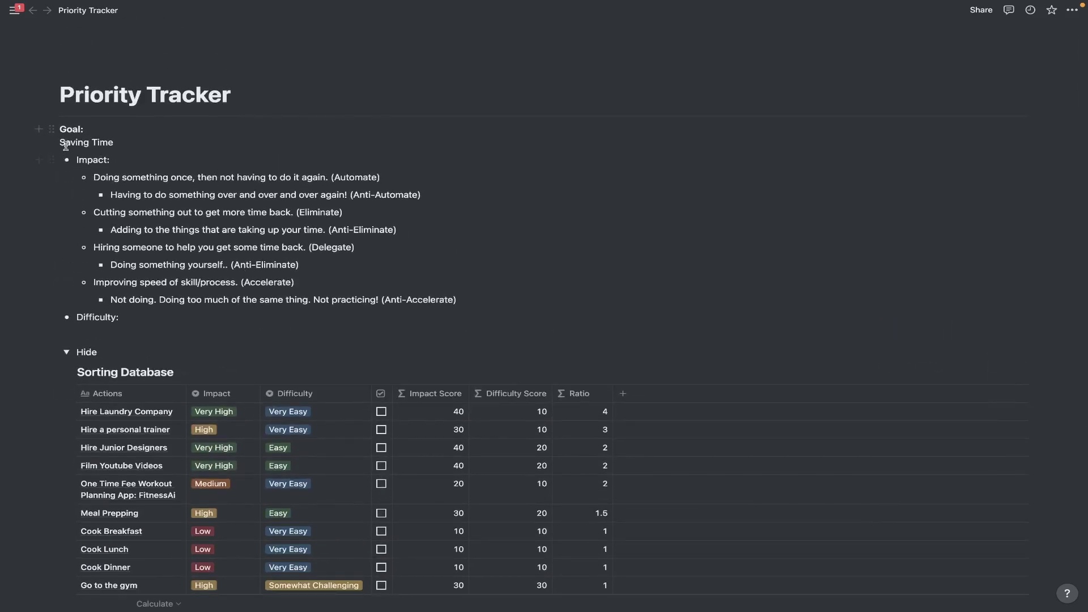
{"action": "left_click_drag", "start_coordinate": [76, 159], "coordinate": [134, 159]}
{"action": "left_click", "coordinate": [134, 159]}
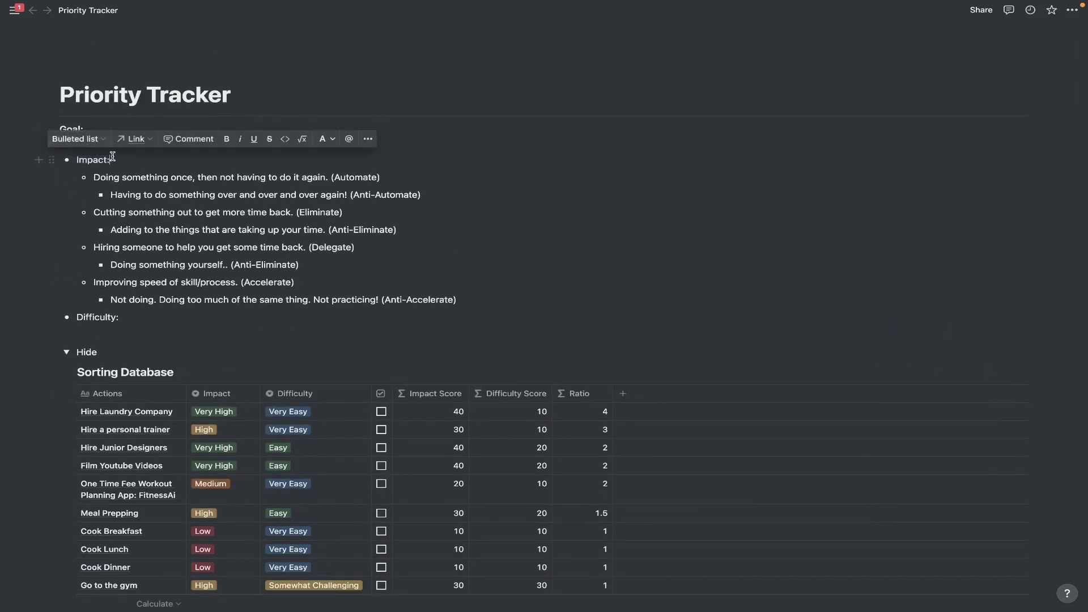
{"action": "left_click_drag", "start_coordinate": [121, 144], "coordinate": [408, 181]}
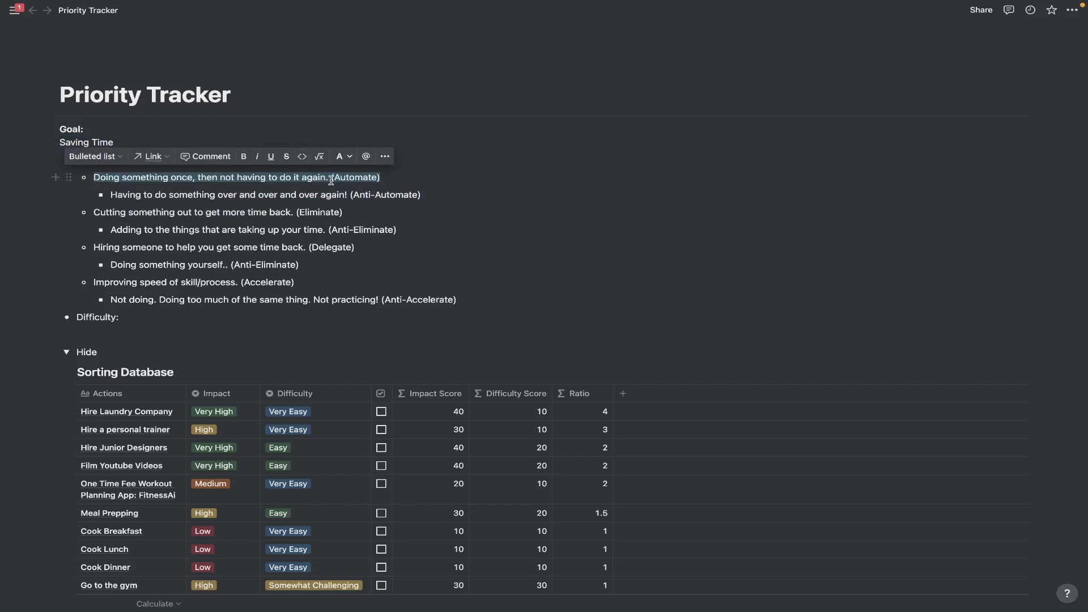
{"action": "left_click", "coordinate": [383, 179]}
{"action": "scroll", "coordinate": [160, 359], "scroll_direction": "down", "scroll_amount": 1}
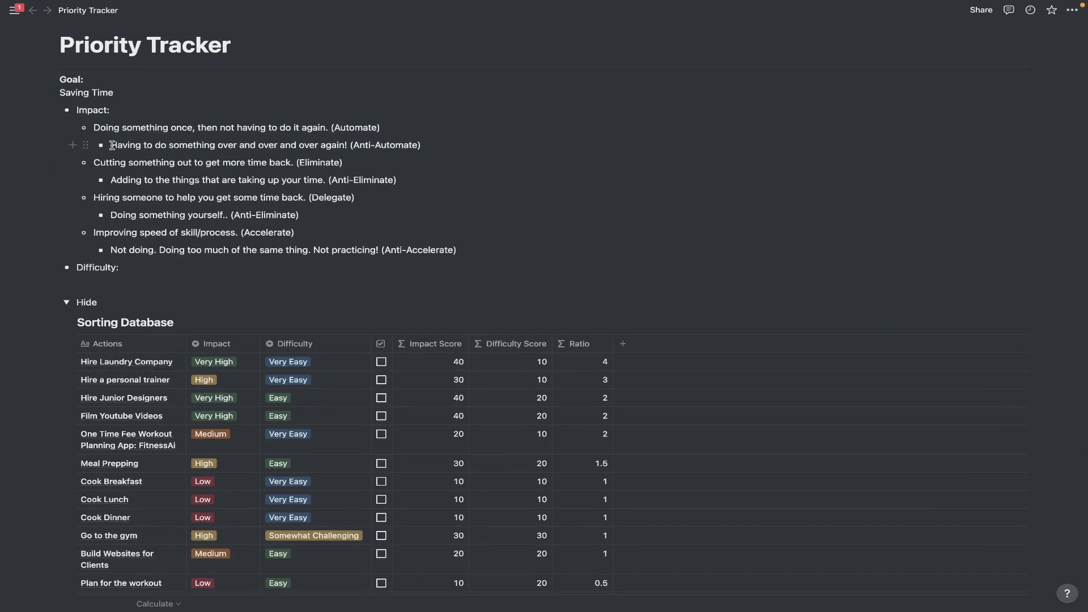
{"action": "left_click_drag", "start_coordinate": [111, 146], "coordinate": [488, 141]}
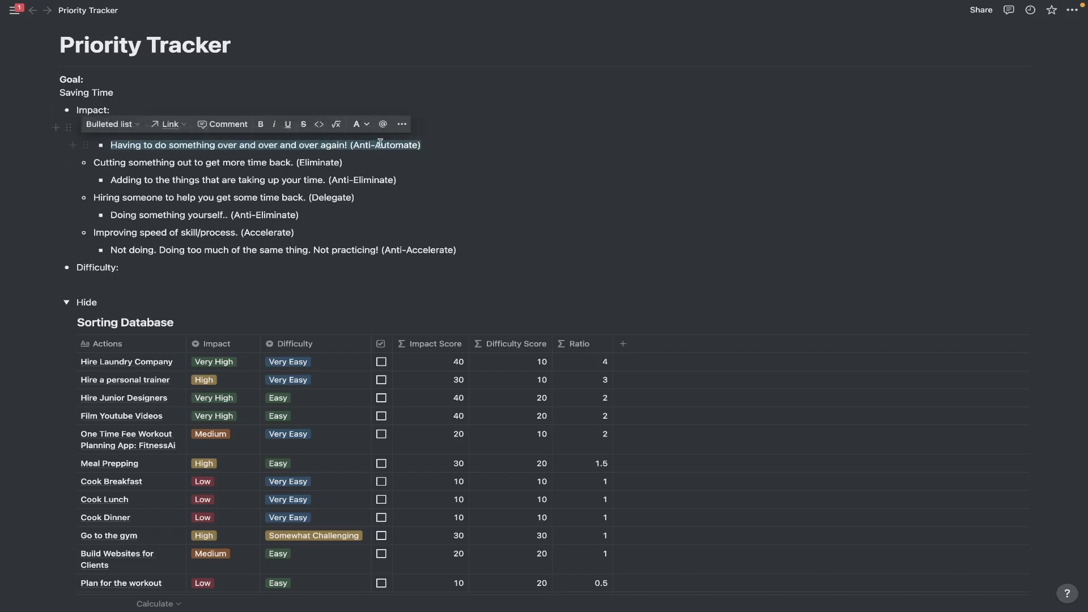
{"action": "left_click", "coordinate": [426, 144]}
{"action": "scroll", "coordinate": [170, 312], "scroll_direction": "down", "scroll_amount": 3}
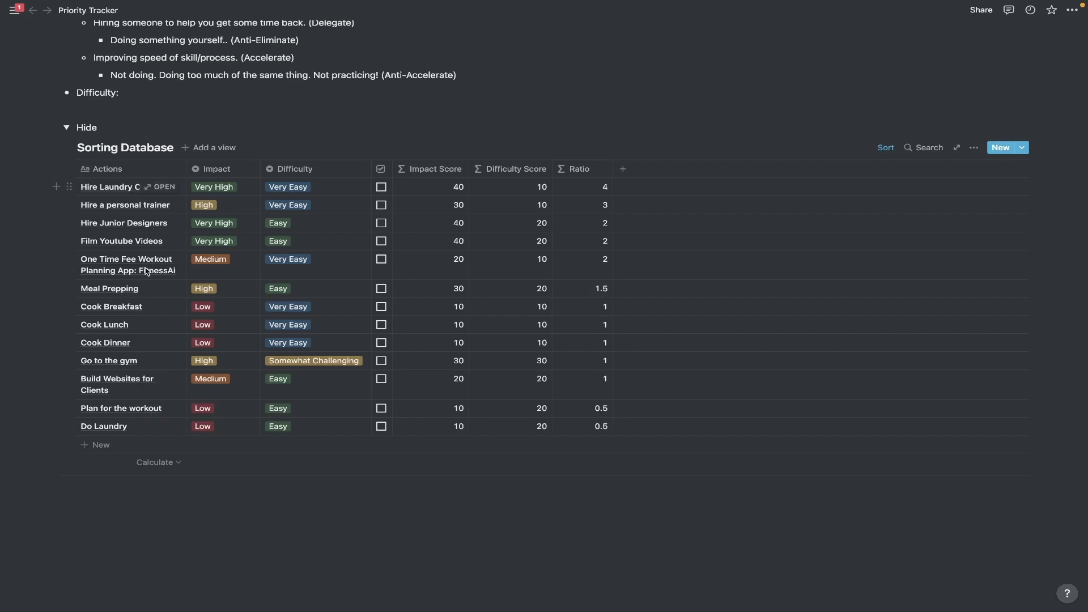
- Examine the Eliminate and Anti-Eliminate criteria and compare them with the actions in the sorting database
{"action": "scroll", "coordinate": [133, 428], "scroll_direction": "up", "scroll_amount": 4}
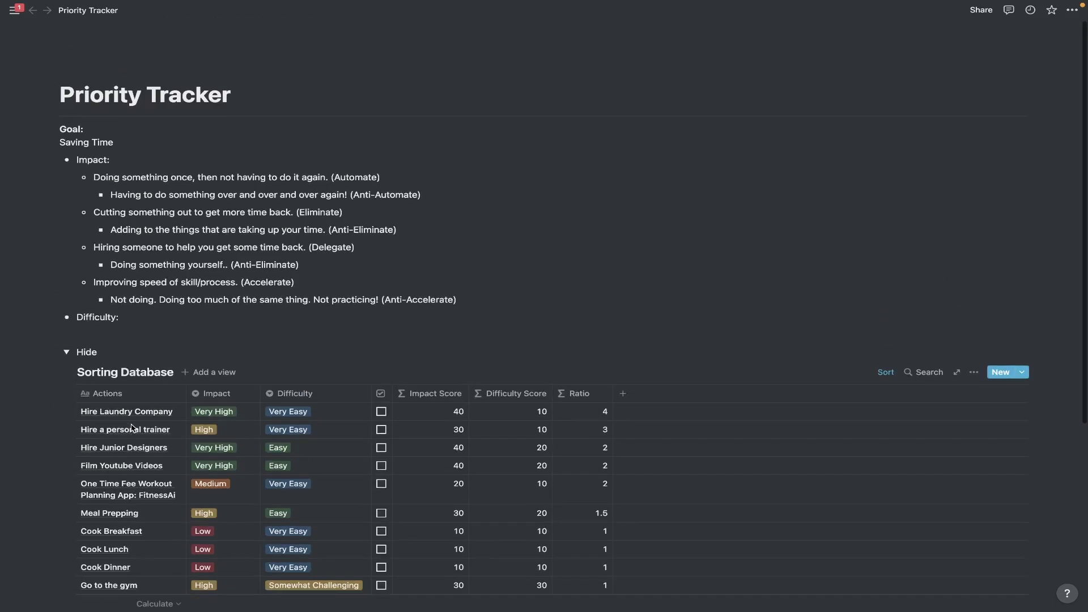
{"action": "left_click_drag", "start_coordinate": [60, 143], "coordinate": [243, 178]}
{"action": "left_click", "coordinate": [269, 178]}
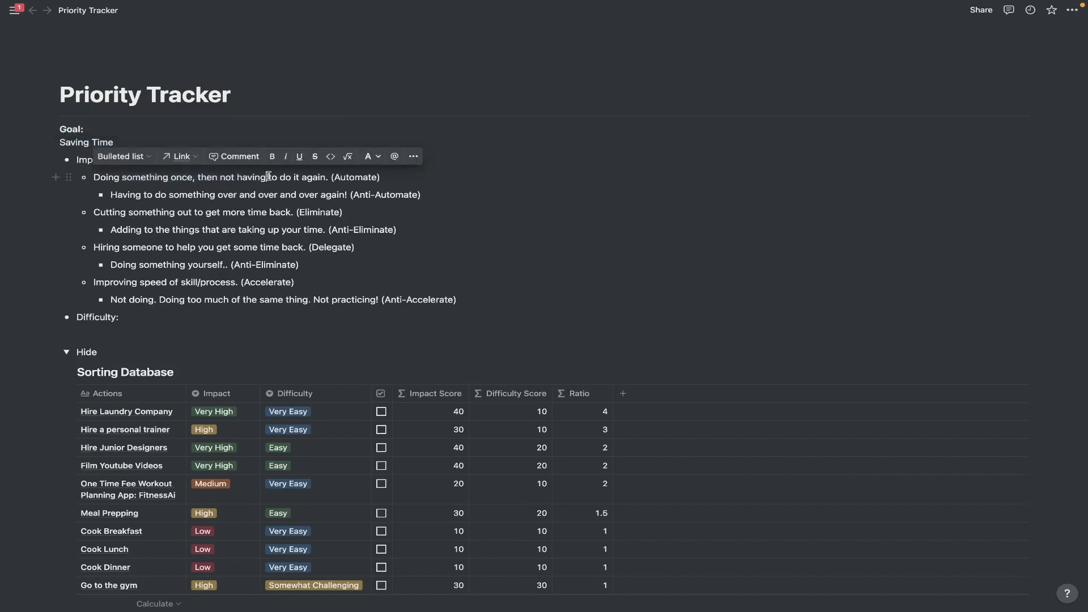
{"action": "left_click_drag", "start_coordinate": [121, 212], "coordinate": [290, 212]}
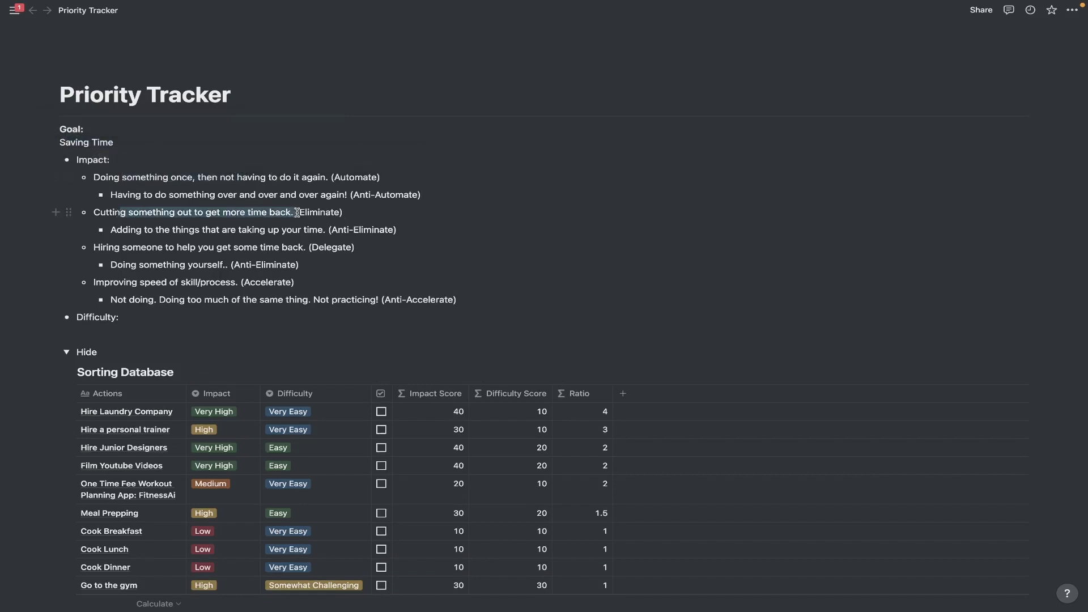
{"action": "left_click", "coordinate": [296, 213]}
{"action": "scroll", "coordinate": [151, 354], "scroll_direction": "down", "scroll_amount": 3}
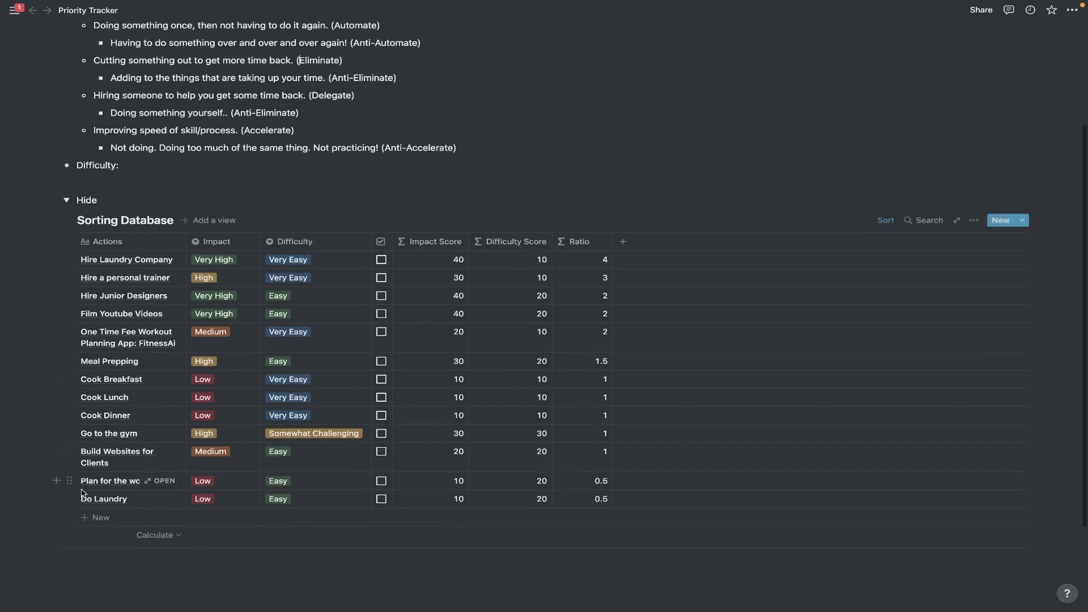
{"action": "scroll", "coordinate": [90, 498], "scroll_direction": "up", "scroll_amount": 3}
{"action": "left_click_drag", "start_coordinate": [112, 229], "coordinate": [438, 225]}
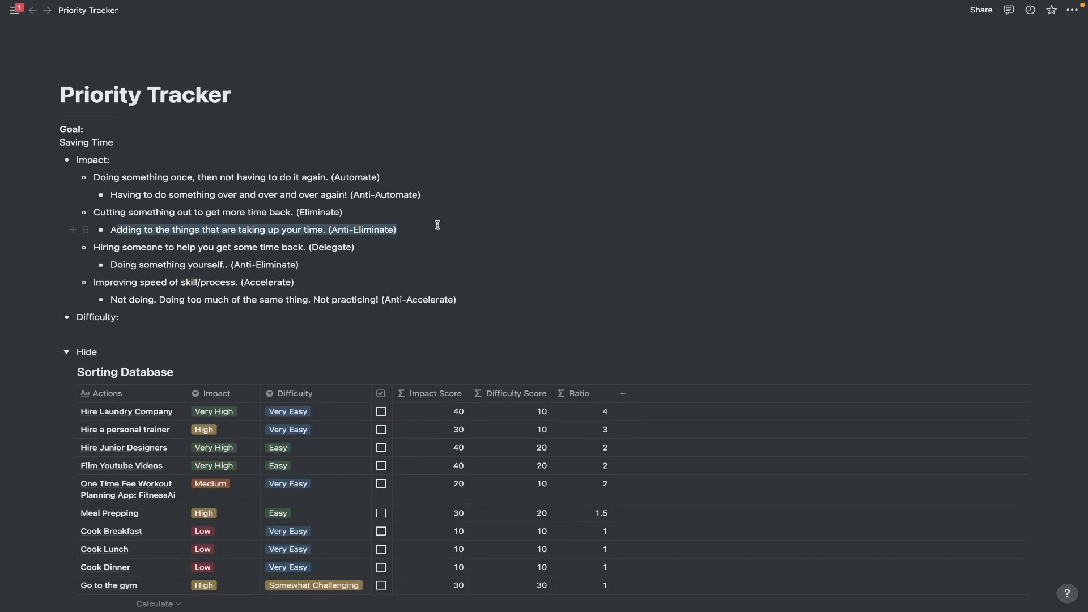
{"action": "left_click", "coordinate": [377, 248]}
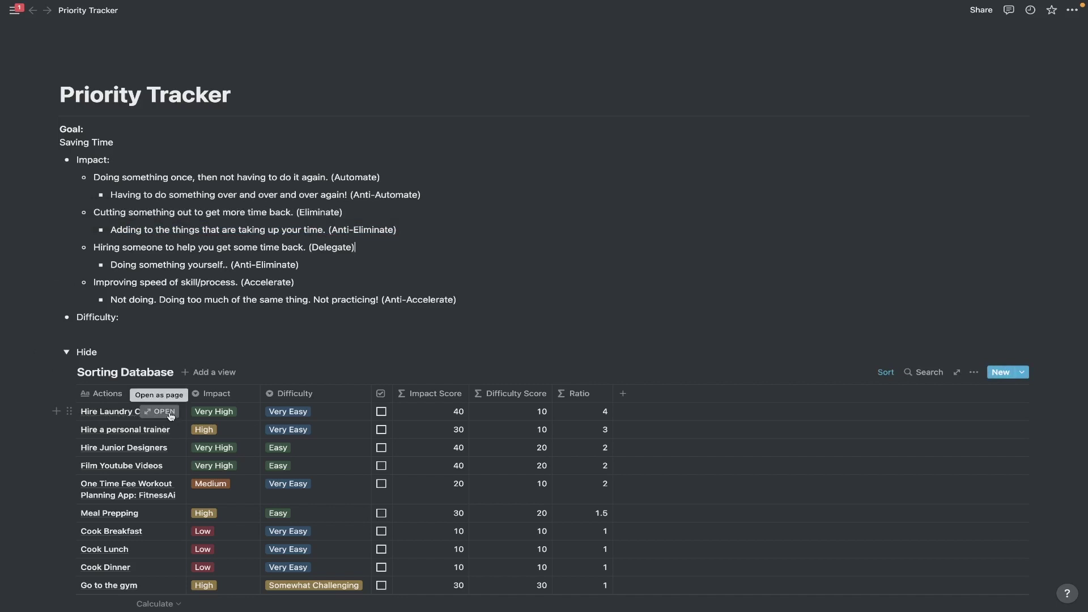
- Add two sub-bullets under Difficulty reading "Time Consuming" and "Energy Monopolizing"
{"action": "left_click", "coordinate": [129, 317]}
{"action": "key", "text": "Return"}
{"action": "key", "text": "Tab"}
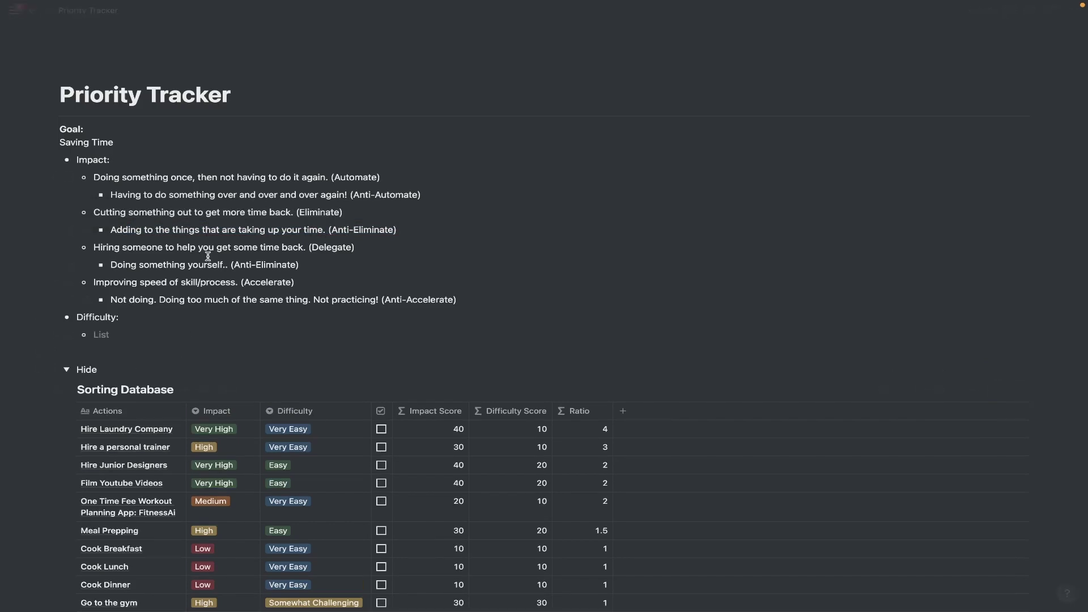
{"action": "type", "text": "Time Consuming"}
{"action": "key", "text": "Return"}
{"action": "type", "text": "en"}
{"action": "type", "text": "Energy Monopolizing"}
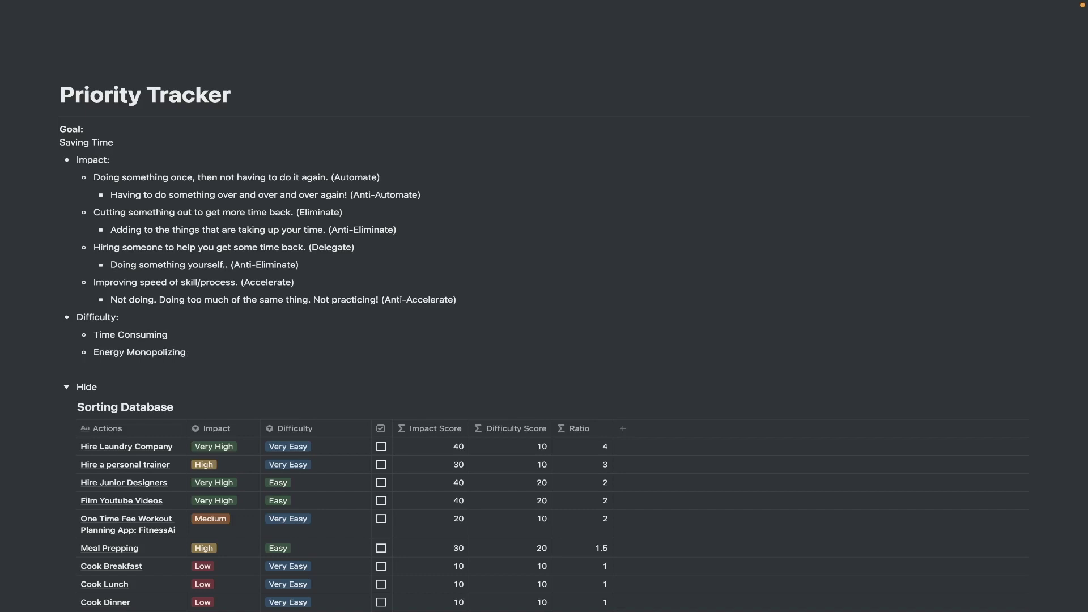
- Add nested sub-bullets under Energy Monopolizing reading "More willpower" and "More brain power"
{"action": "key", "text": "Return"}
{"action": "key", "text": "Tab"}
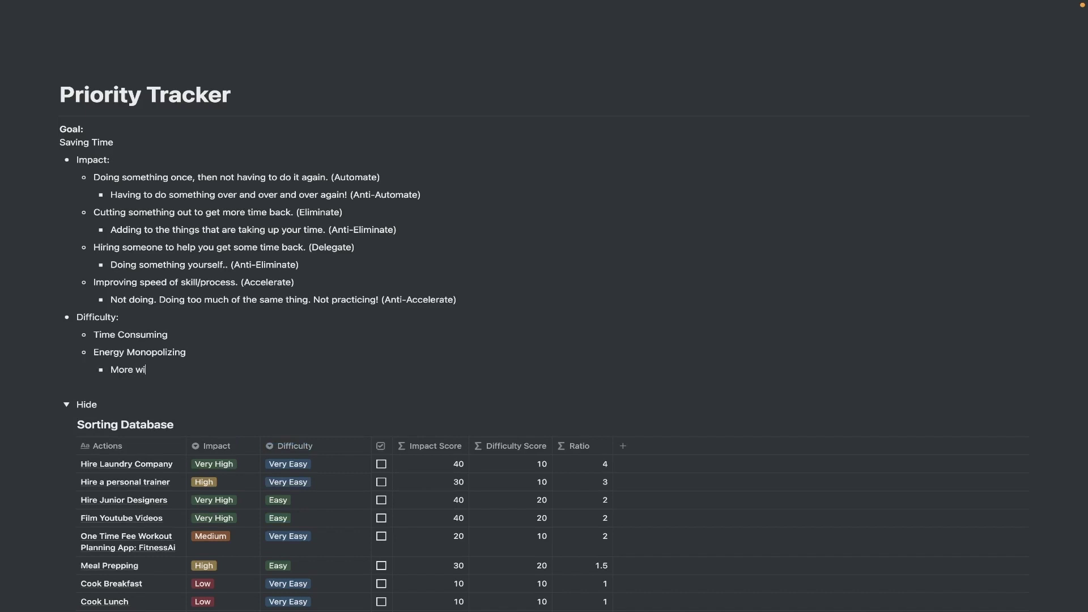
{"action": "key", "text": "Return"}
{"action": "type", "text": "More brain b"}
{"action": "key", "text": "BackSpace"}
{"action": "type", "text": "power"}
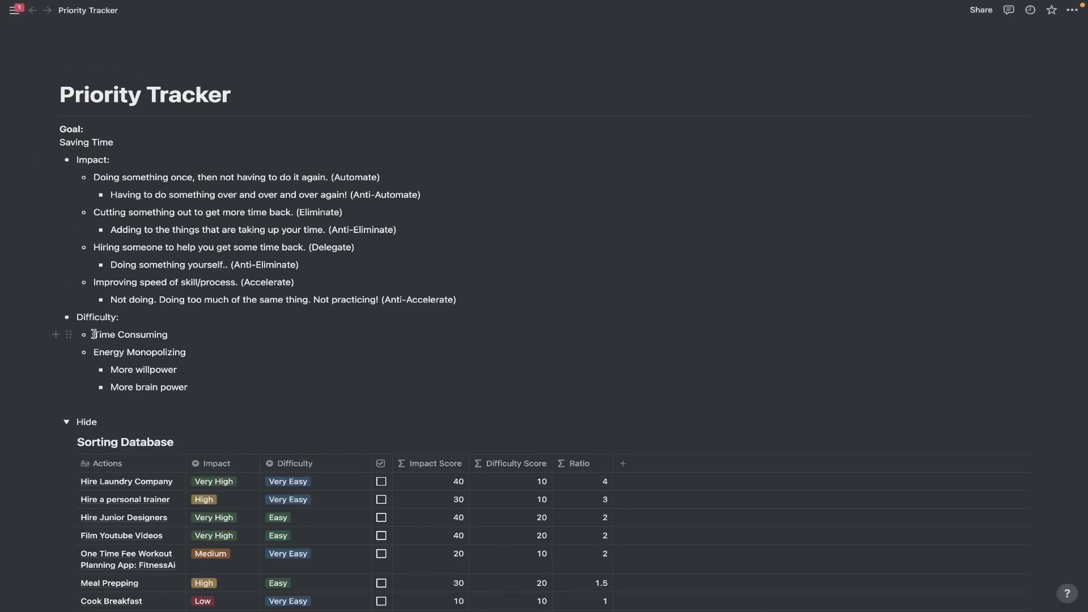
- Review the Difficulty criteria for time consumption, energy, willpower and brain power
{"action": "scroll", "coordinate": [254, 361], "scroll_direction": "down", "scroll_amount": 2}
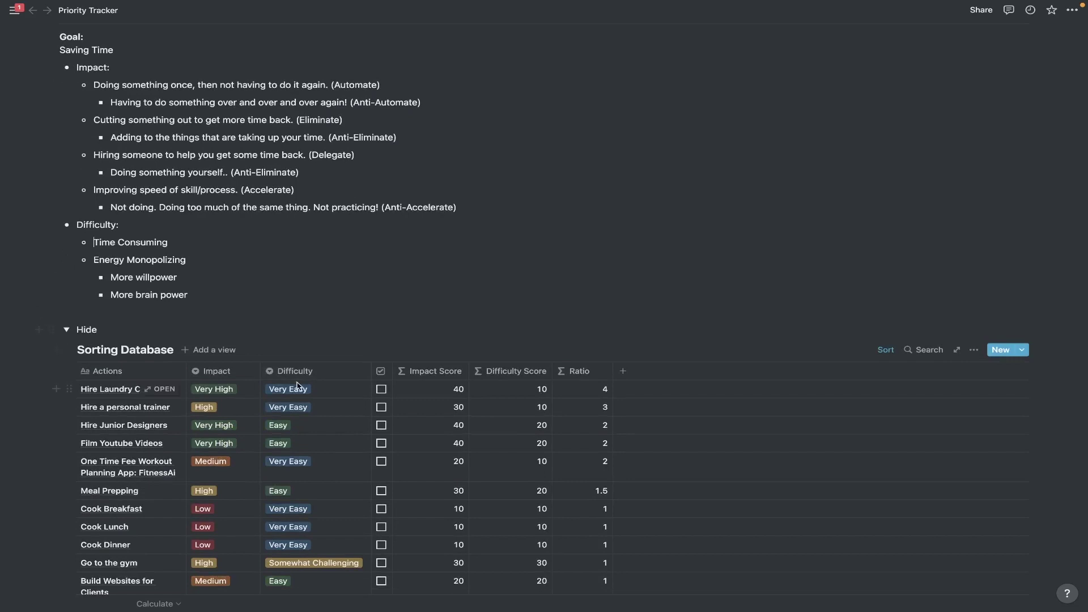
{"action": "left_click_drag", "start_coordinate": [95, 242], "coordinate": [194, 241]}
{"action": "left_click_drag", "start_coordinate": [106, 259], "coordinate": [225, 257]}
{"action": "left_click_drag", "start_coordinate": [111, 277], "coordinate": [220, 294]}
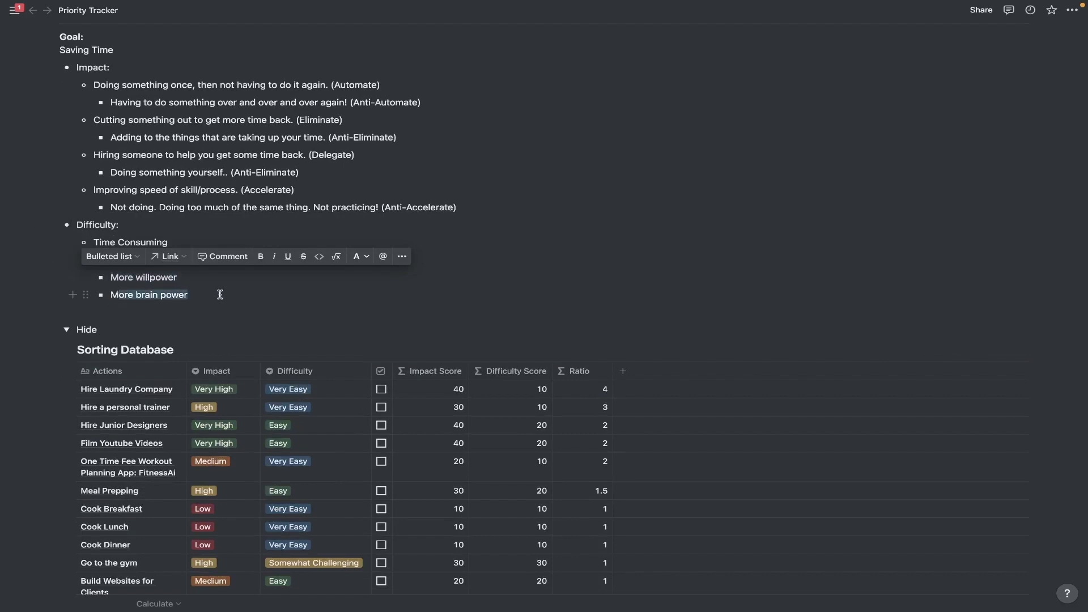
{"action": "left_click", "coordinate": [219, 293]}
- Remove the colons after Goal, Impact and Difficulty, and insert a blank line above both the Impact and Difficulty bullets
{"action": "scroll", "coordinate": [220, 295], "scroll_direction": "up", "scroll_amount": 2}
{"action": "key", "text": "ctrl+z"}
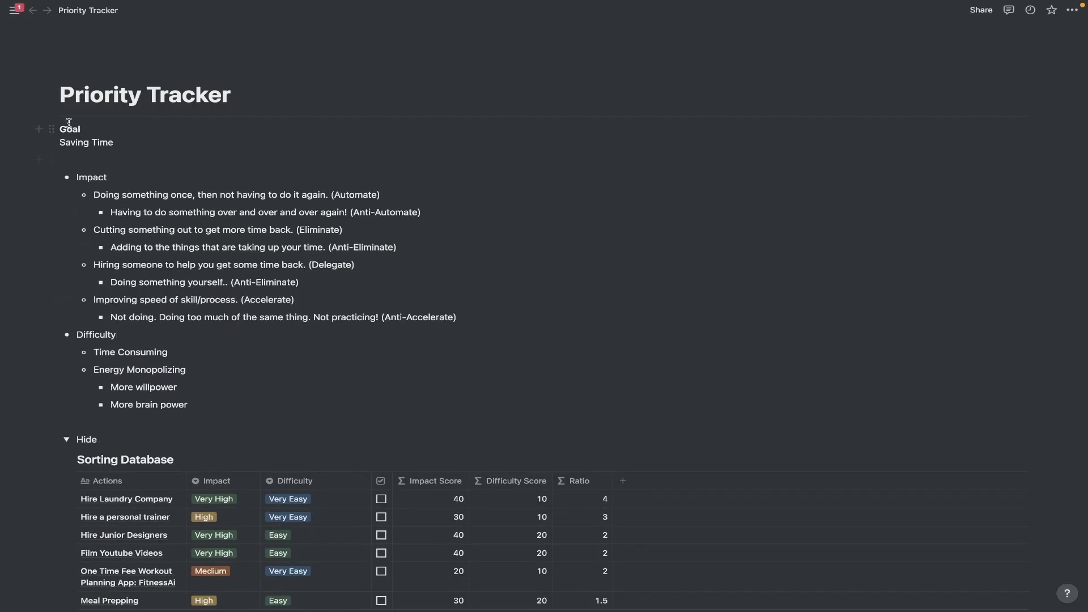
{"action": "key", "text": "ctrl+z"}
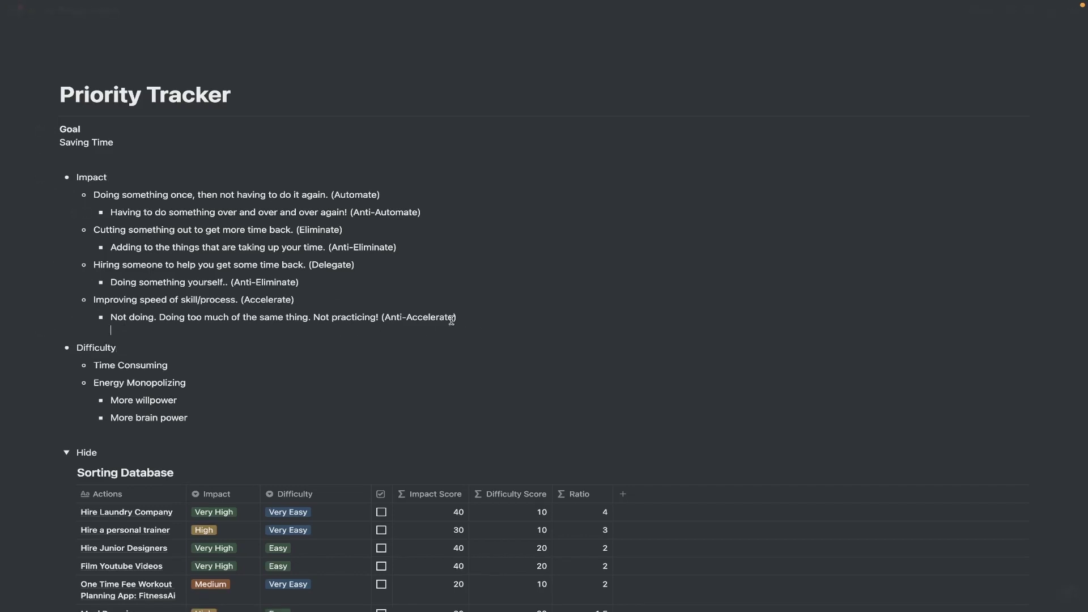
{"action": "left_click_drag", "start_coordinate": [76, 177], "coordinate": [111, 176]}
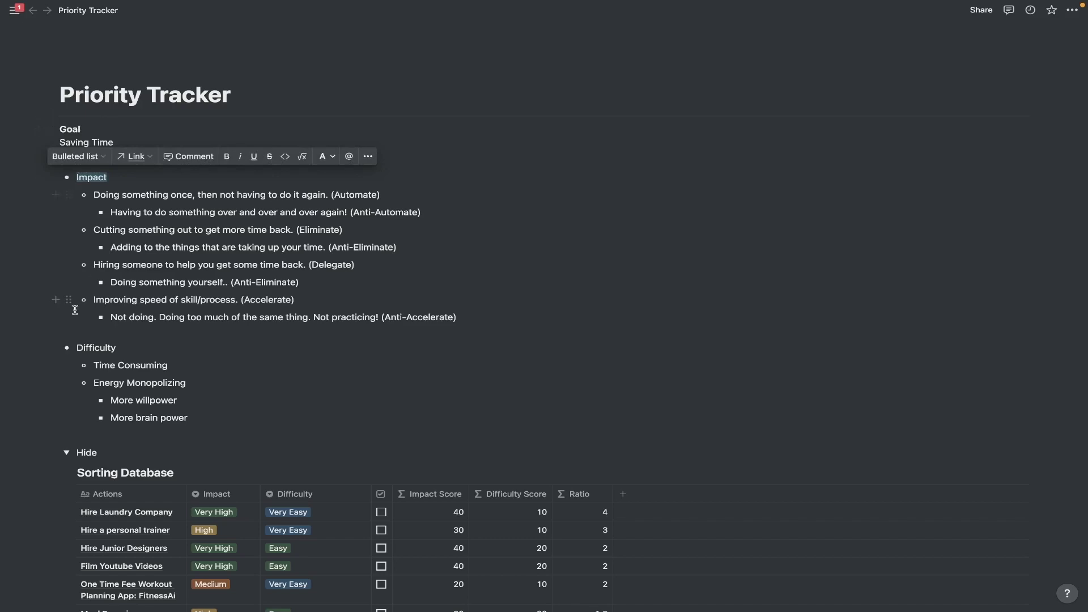
{"action": "left_click_drag", "start_coordinate": [84, 350], "coordinate": [153, 347]}
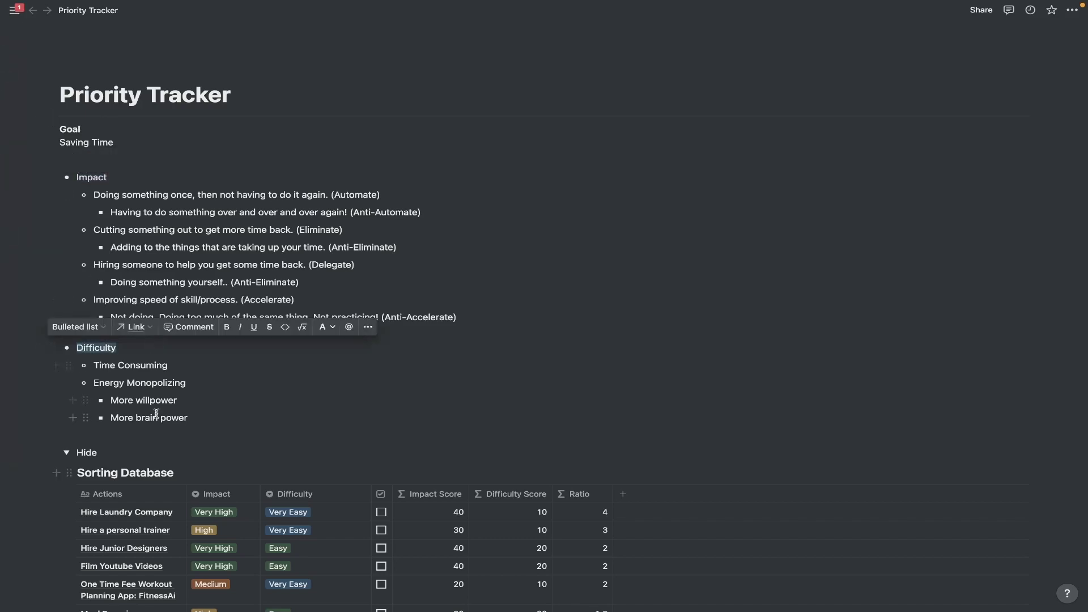
{"action": "left_click", "coordinate": [179, 410]}
- Add the action "take the dog for a walk" to the sorting database with Low impact and Easy difficulty
{"action": "scroll", "coordinate": [178, 412], "scroll_direction": "down", "scroll_amount": 4}
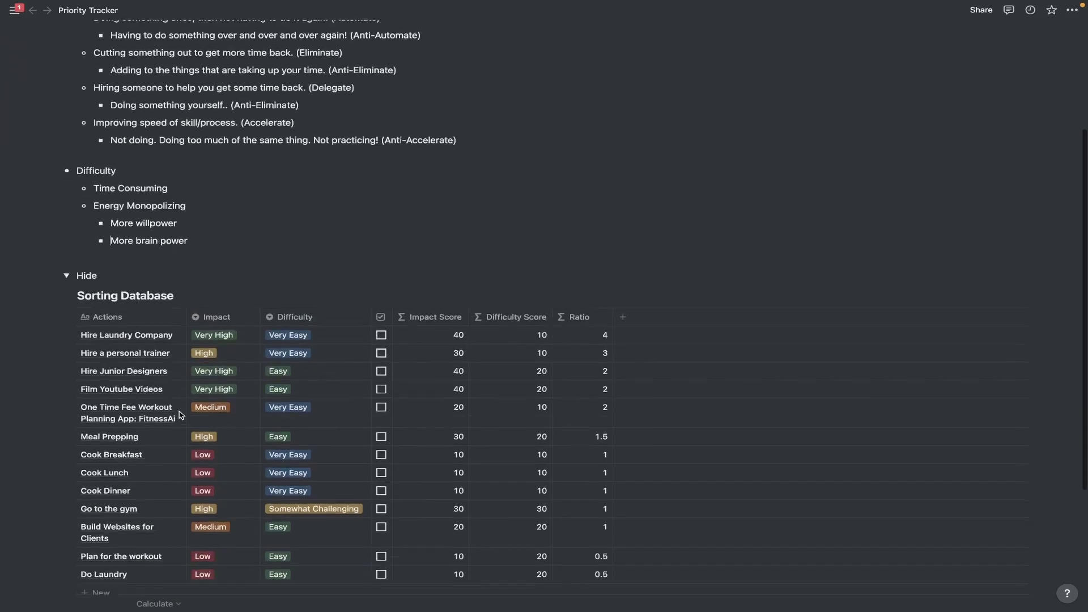
{"action": "scroll", "coordinate": [208, 347], "scroll_direction": "down", "scroll_amount": 3}
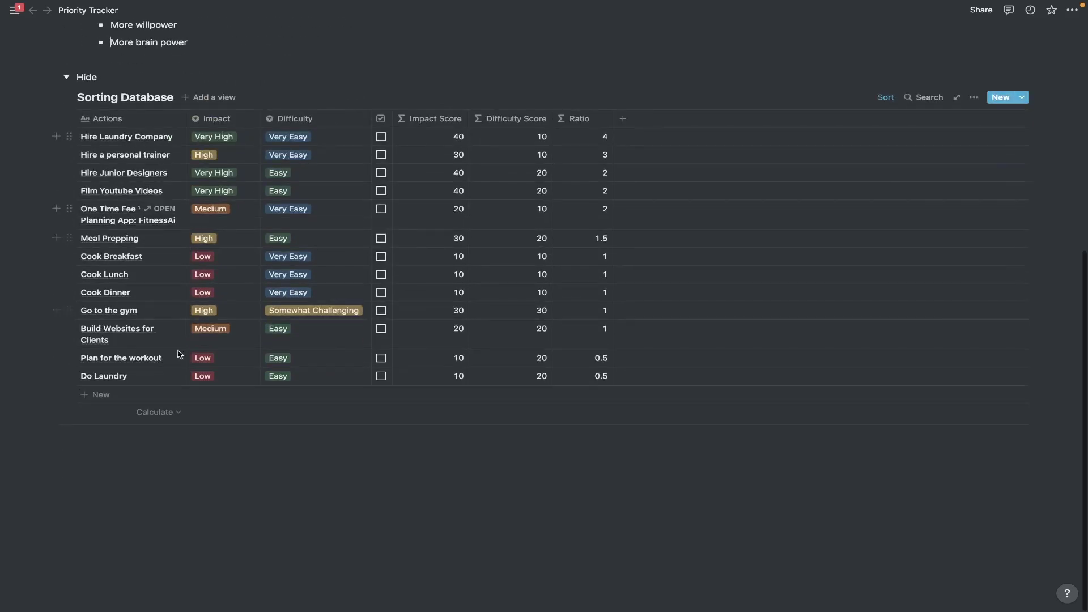
{"action": "left_click", "coordinate": [104, 396]}
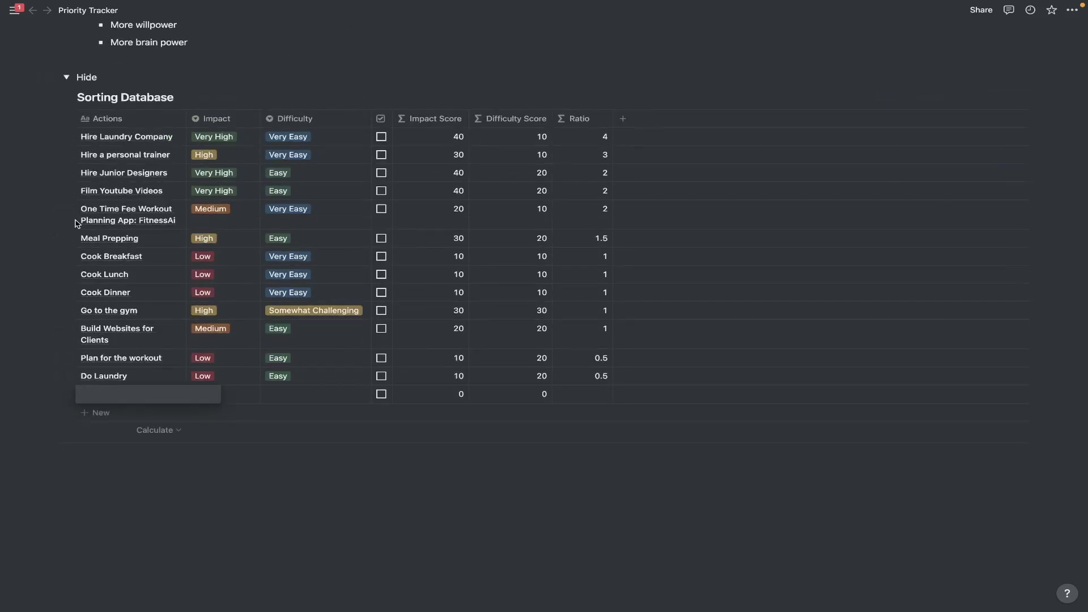
{"action": "type", "text": "take th"}
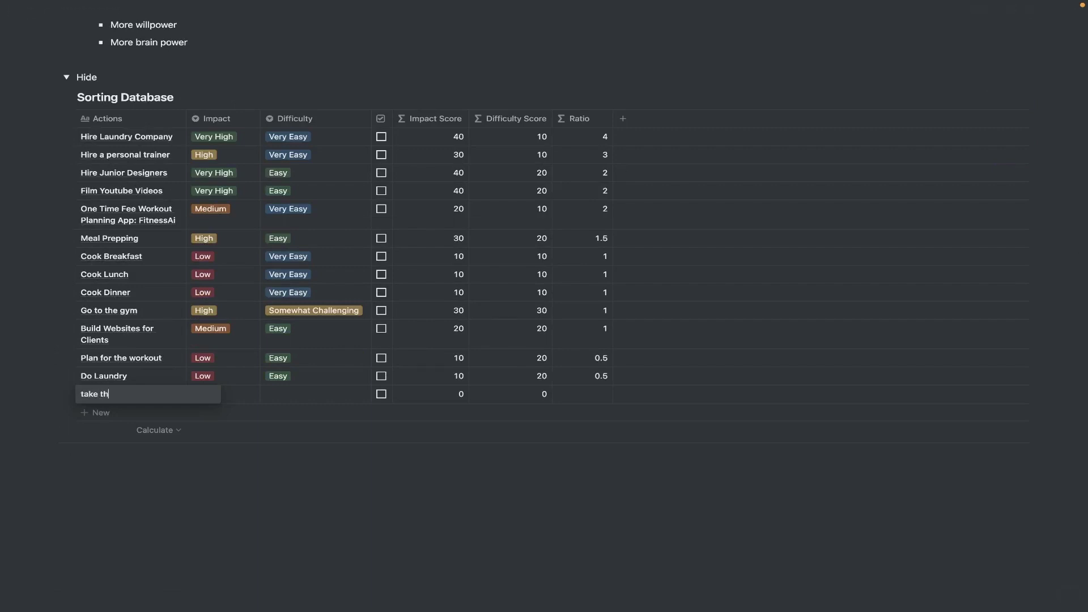
{"action": "type", "text": "e dog for a walk"}
{"action": "left_click", "coordinate": [241, 393]}
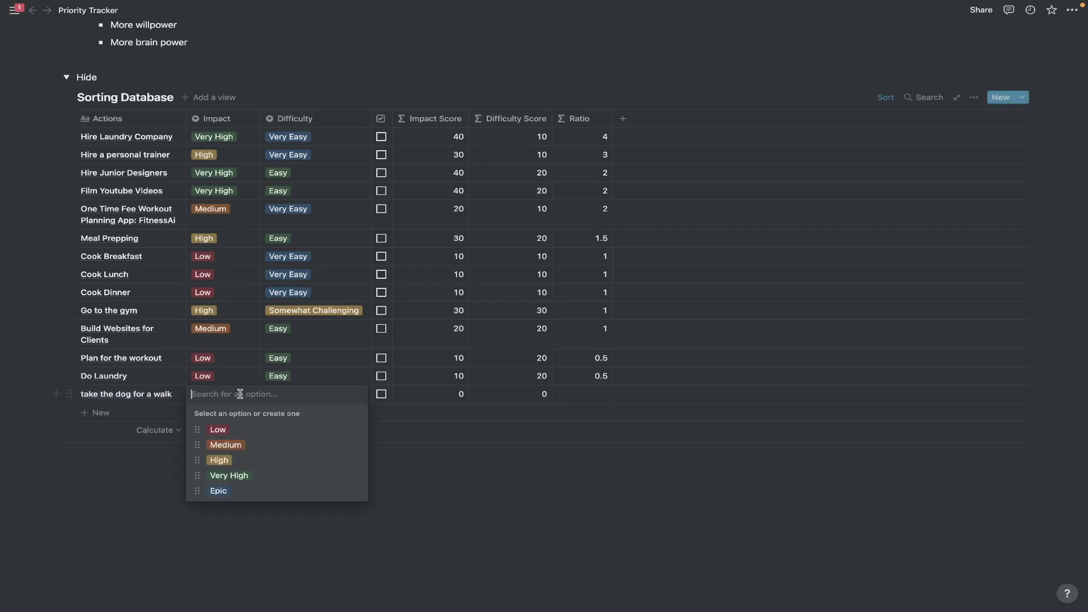
{"action": "left_click", "coordinate": [233, 434]}
{"action": "left_click", "coordinate": [294, 396]}
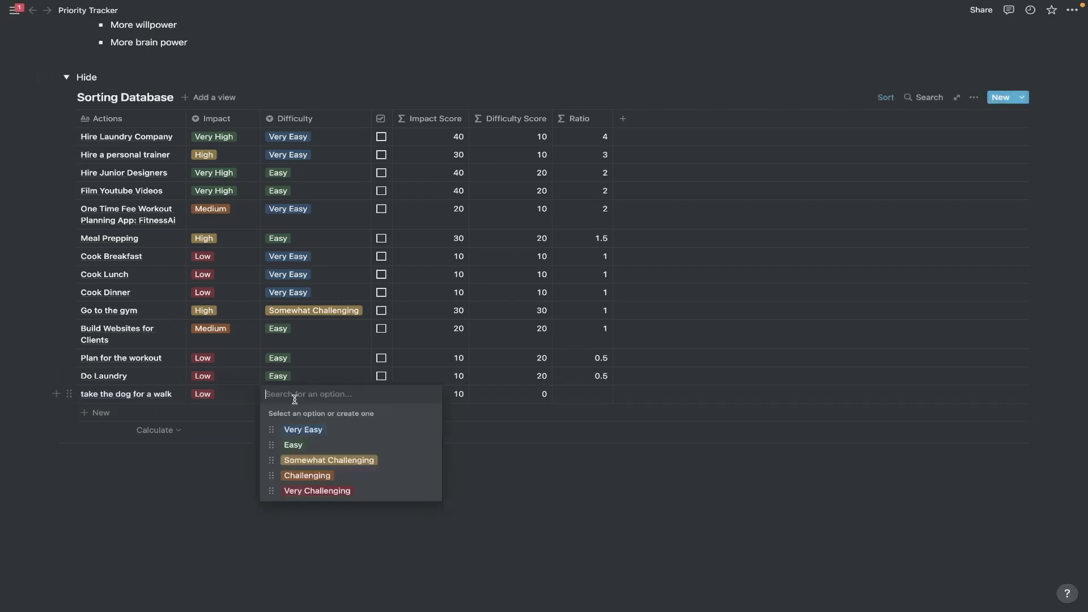
{"action": "left_click", "coordinate": [292, 445]}
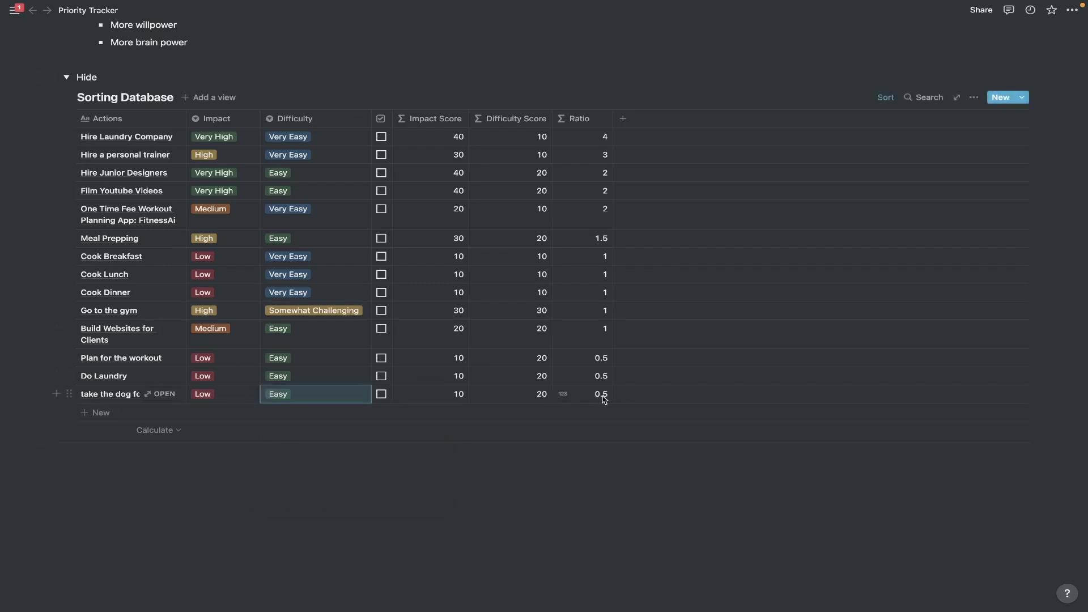
- Add the action "hire someone to walk the dog" to the sorting database with Very High impact and Very Easy difficulty
{"action": "left_click", "coordinate": [85, 410]}
{"action": "type", "text": "h"}
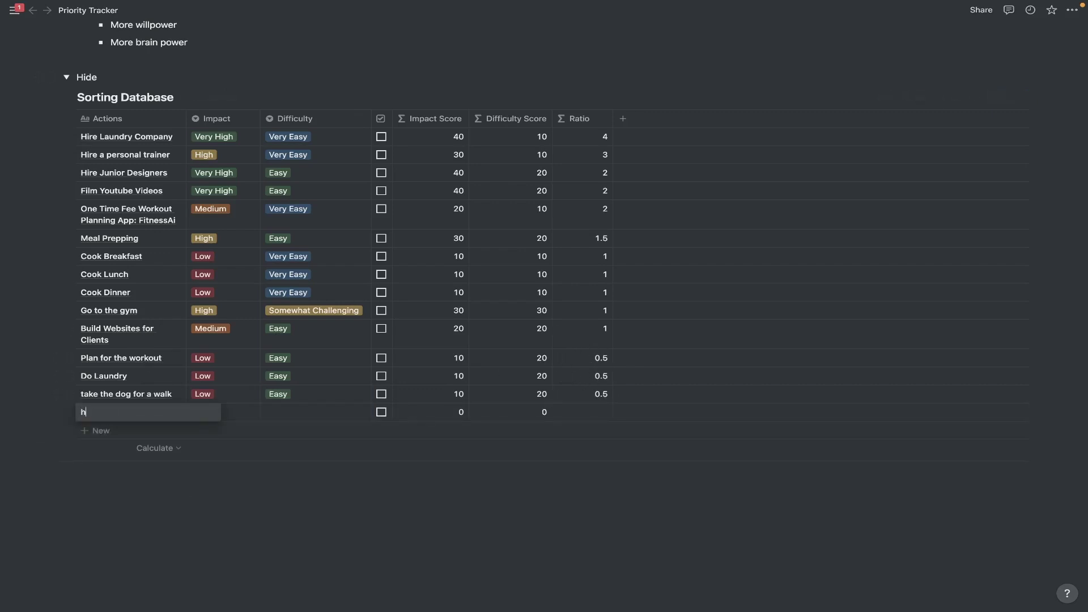
{"action": "type", "text": "ire someone to walk the dog"}
{"action": "left_click", "coordinate": [196, 416]}
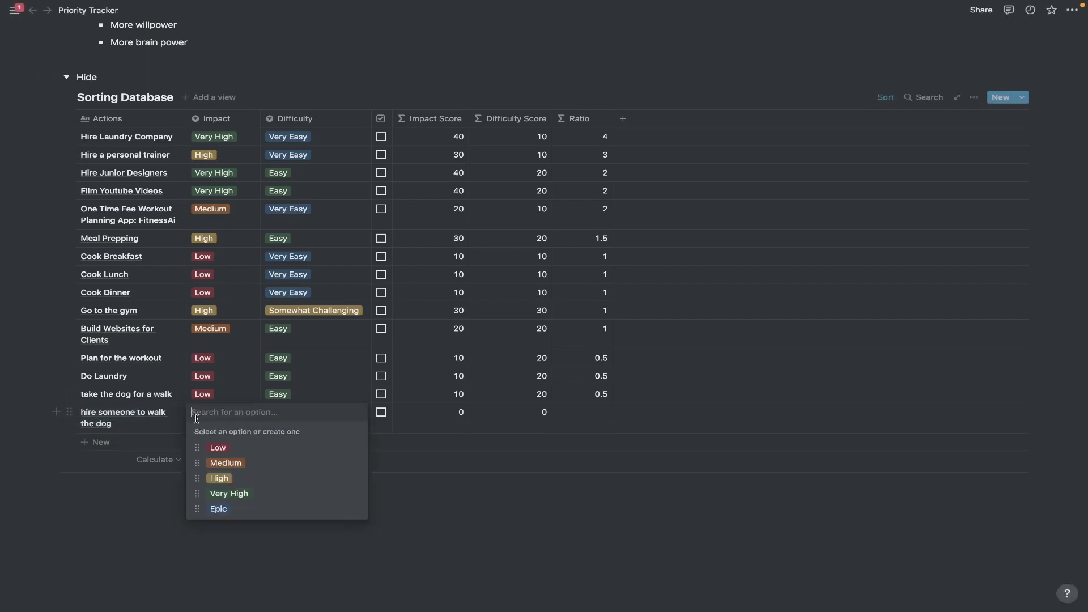
{"action": "left_click", "coordinate": [238, 493]}
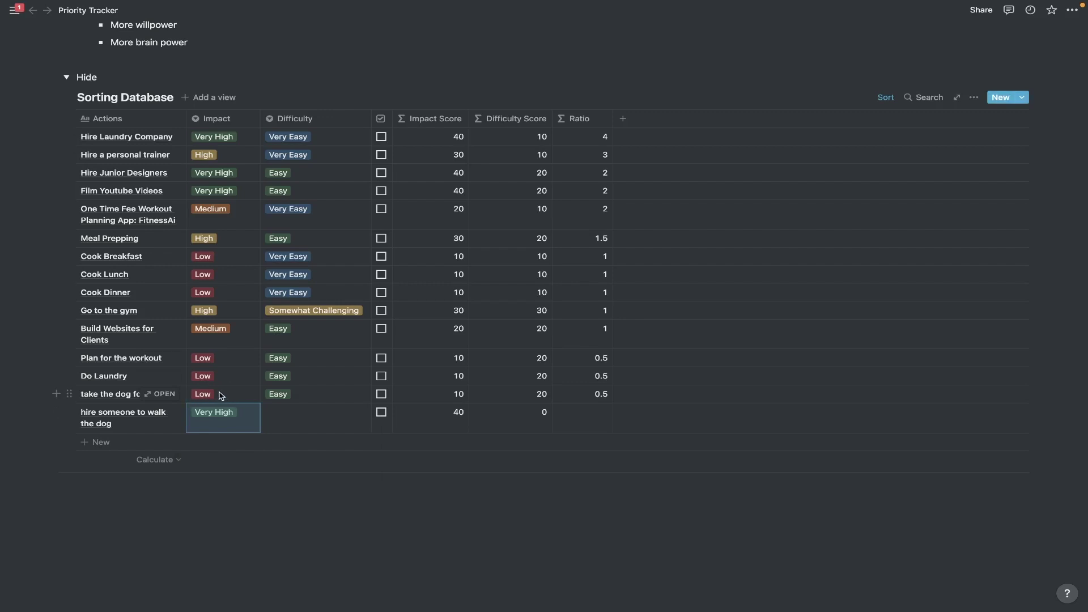
{"action": "left_click", "coordinate": [296, 416]}
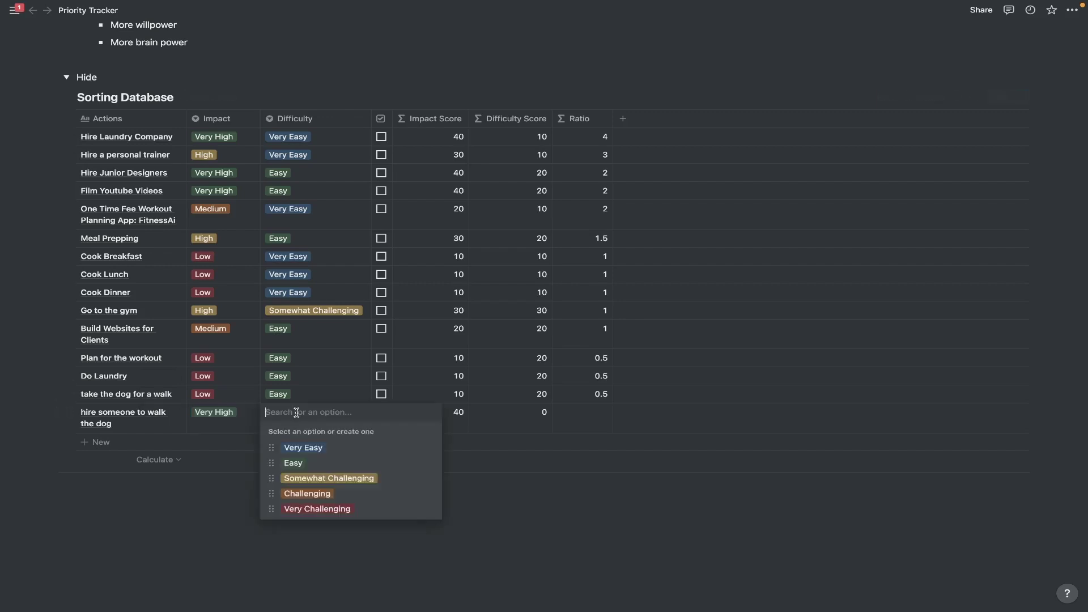
{"action": "left_click", "coordinate": [299, 451]}
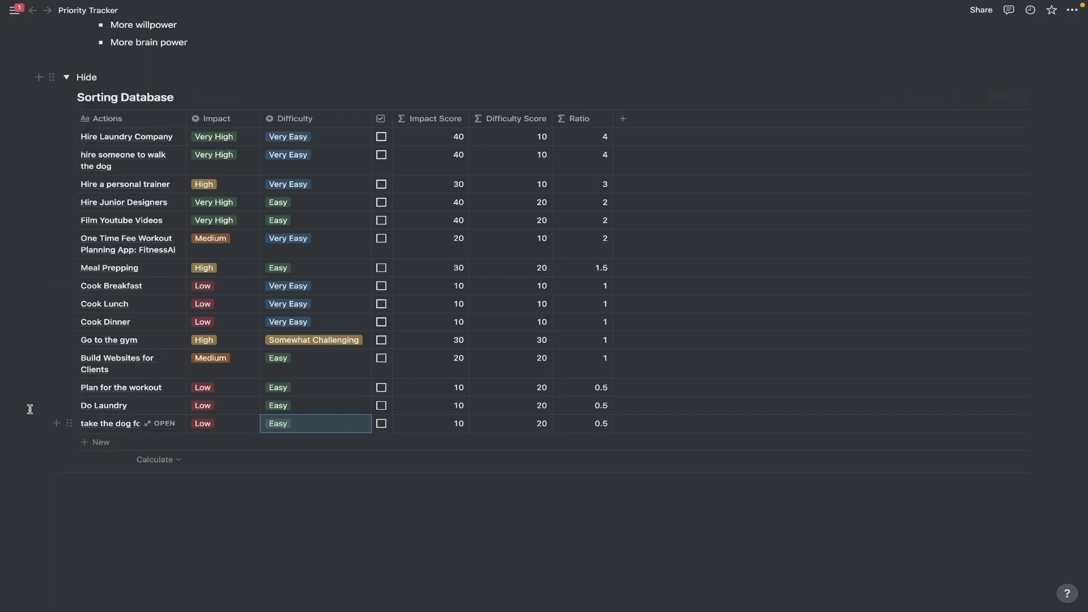
- Delete the actions "Plan for the workout", "Do Laundry" and "take the dog for a walk" from the sorting database
{"action": "left_click_drag", "start_coordinate": [25, 386], "coordinate": [239, 428]}
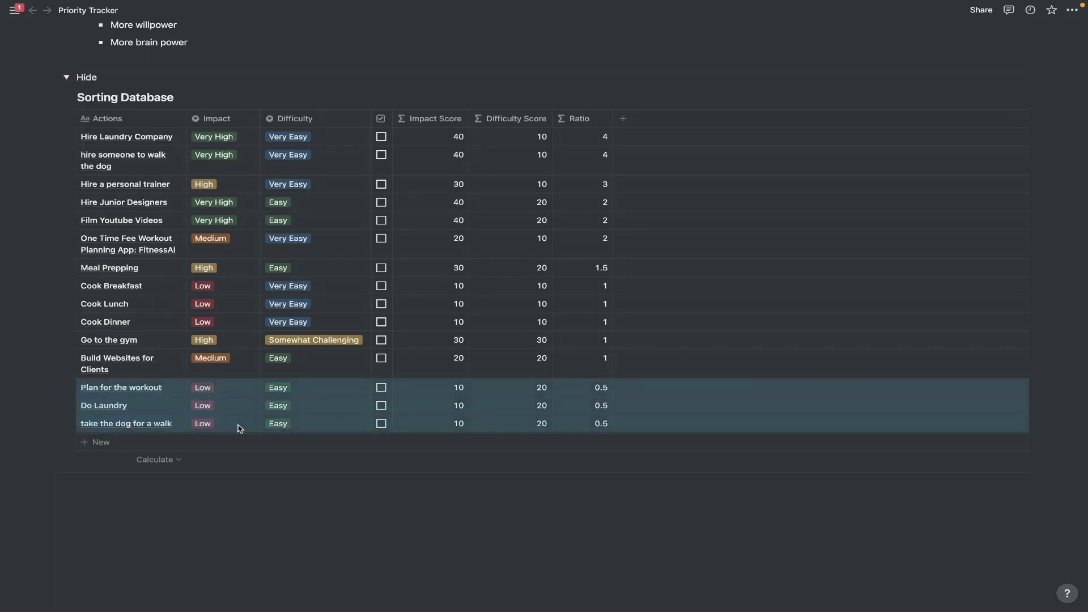
{"action": "key", "text": "Delete"}
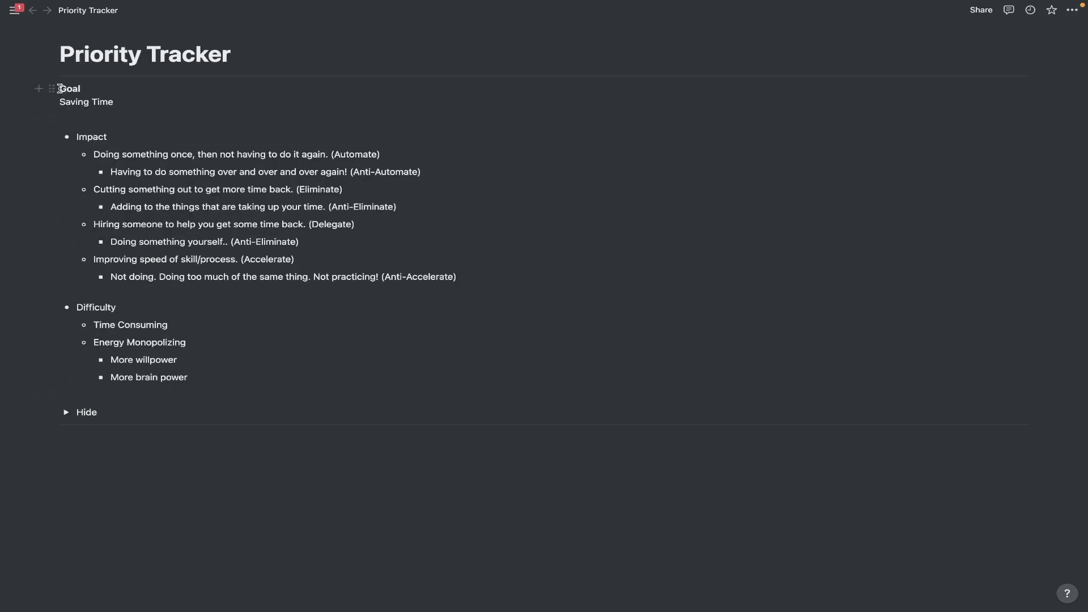
{"action": "left_click_drag", "start_coordinate": [59, 89], "coordinate": [255, 366]}
- Create a sub-page below the Hide toggle and set it up as a table database
{"action": "left_click", "coordinate": [141, 451]}
{"action": "key", "text": "Return"}
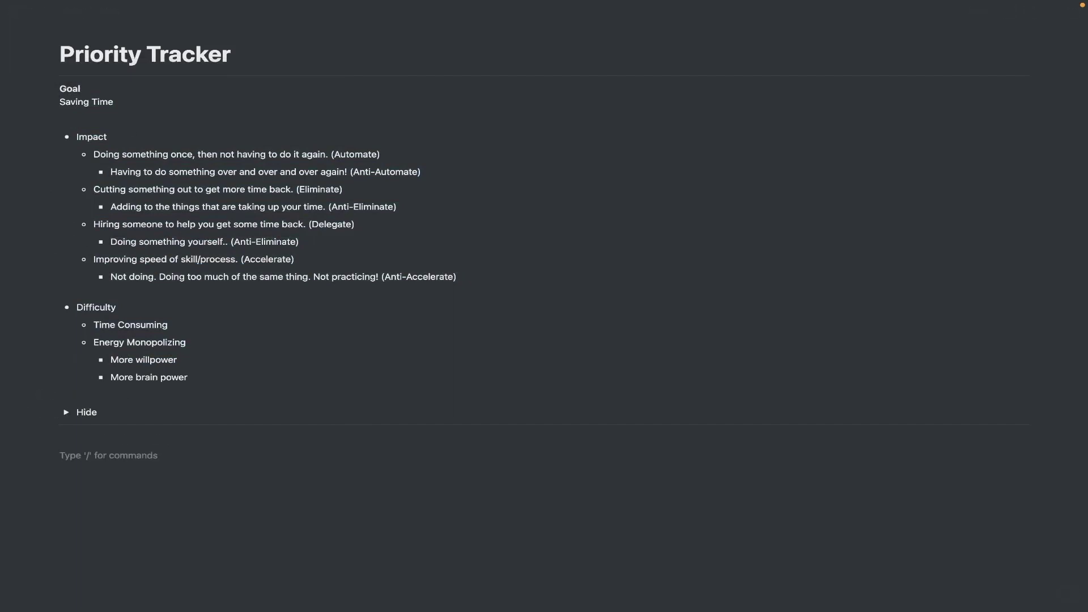
{"action": "type", "text": "/page"}
{"action": "key", "text": "Return"}
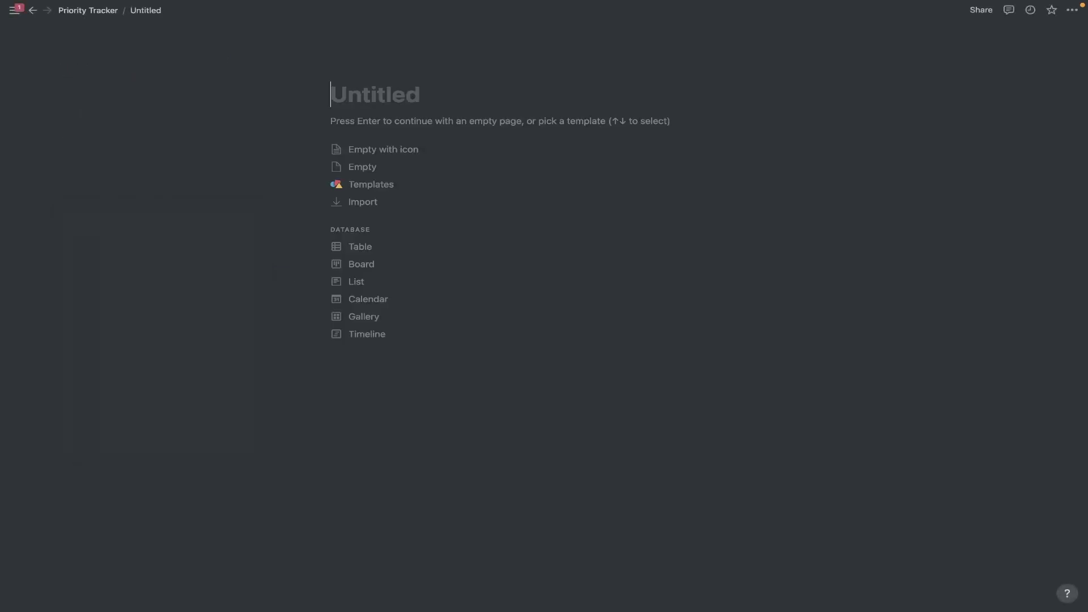
{"action": "left_click", "coordinate": [361, 245]}
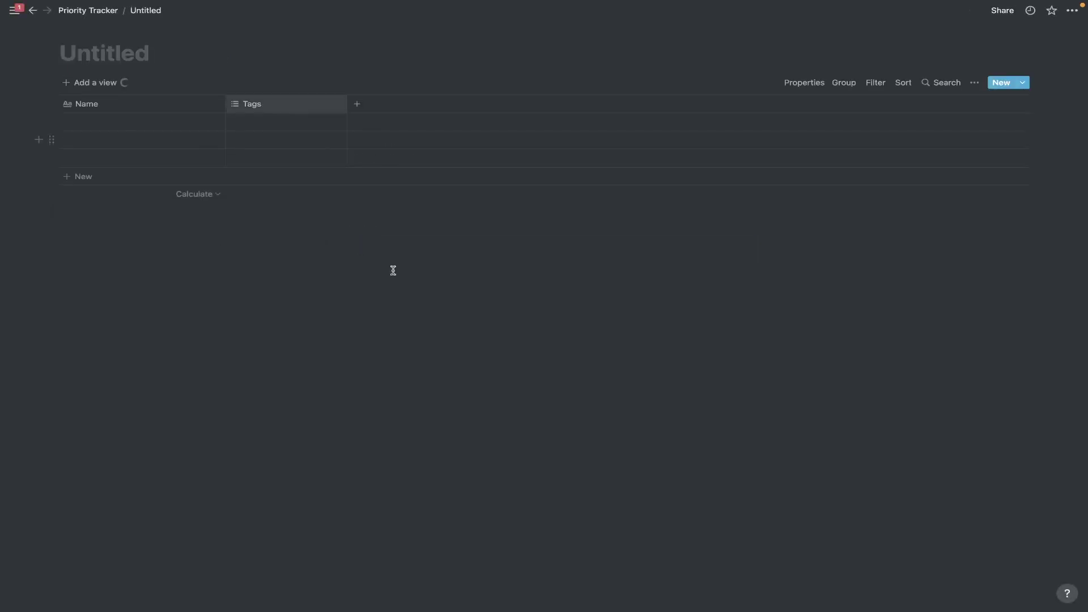
- Return to the Priority Tracker page and delete the untitled sub-page below the Hide toggle
{"action": "left_click", "coordinate": [78, 12]}
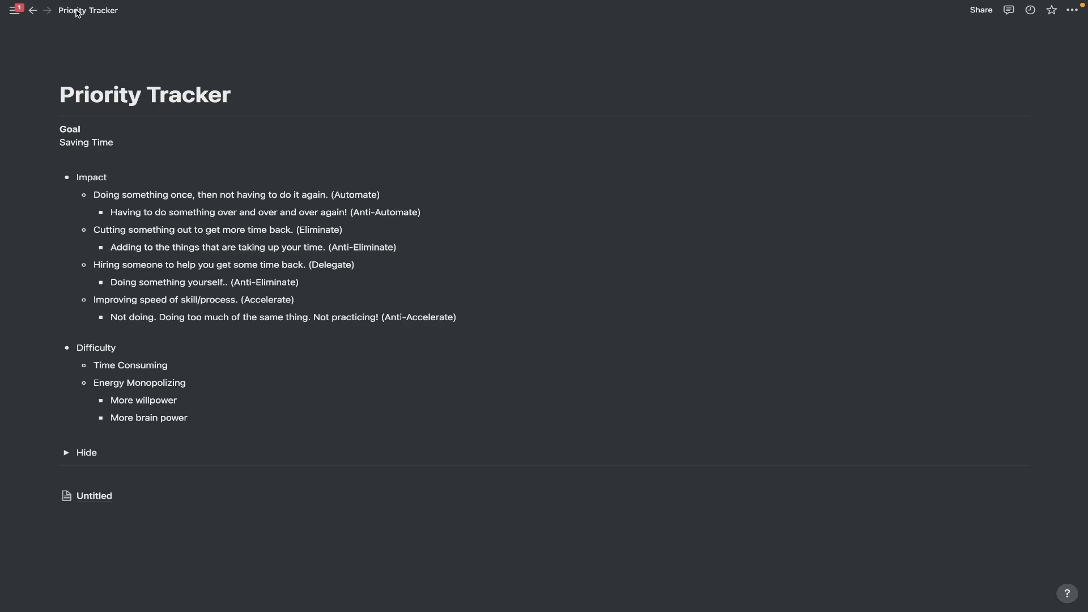
{"action": "left_click_drag", "start_coordinate": [125, 558], "coordinate": [69, 492]}
{"action": "key", "text": "BackSpace"}
{"action": "left_click", "coordinate": [68, 493]}
{"action": "scroll", "coordinate": [68, 492], "scroll_direction": "down", "scroll_amount": 1}
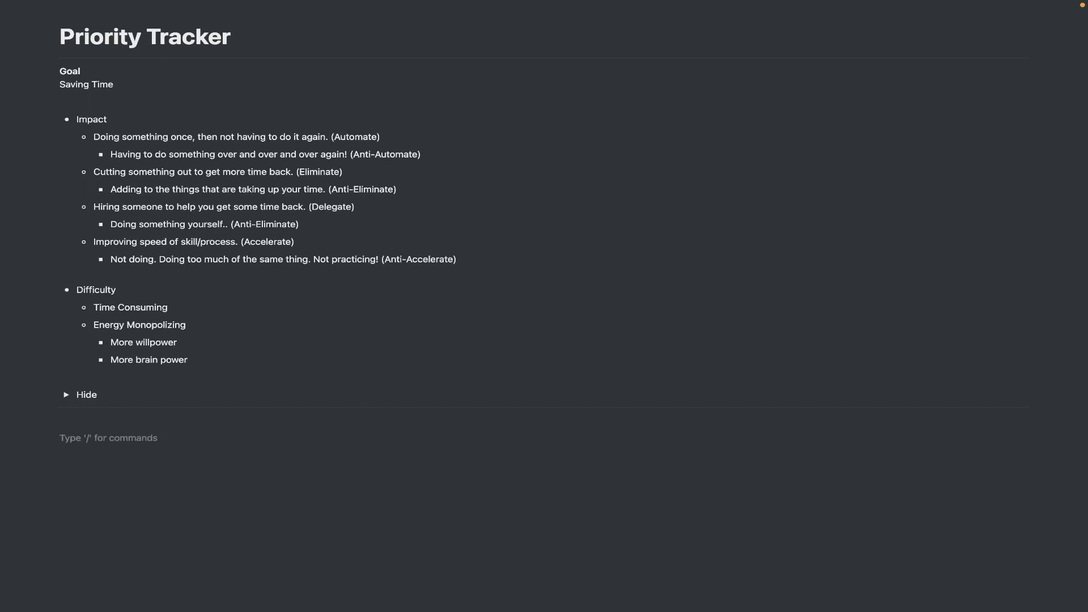
{"action": "type", "text": "/create"}
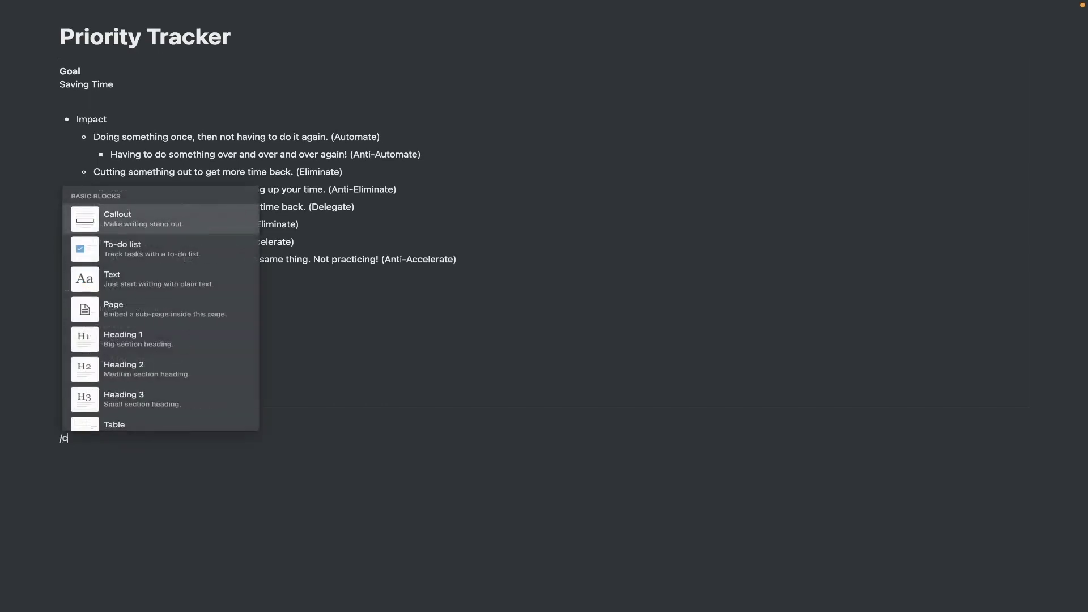
{"action": "mouse_move", "coordinate": [164, 313]}
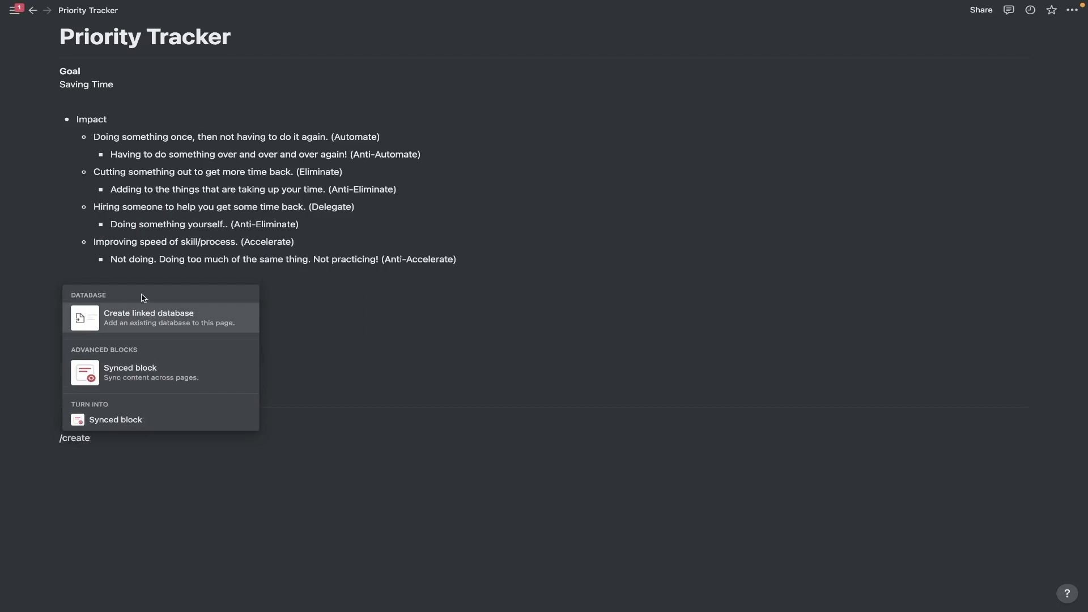
{"action": "left_click", "coordinate": [110, 437]}
{"action": "key", "text": "BackSpace"}
{"action": "key", "text": "BackSpace"}
{"action": "key", "text": "BackSpace"}
{"action": "key", "text": "BackSpace"}
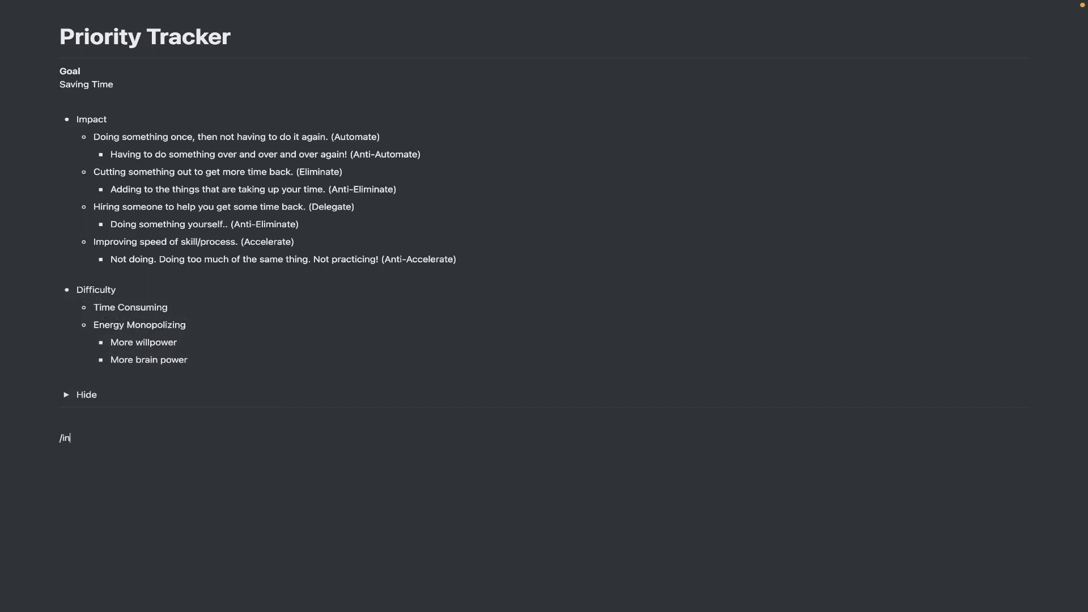
- Insert a new inline table database on the empty line below the Hide toggle
{"action": "key", "text": "BackSpace"}
{"action": "key", "text": "BackSpace"}
{"action": "key", "text": "BackSpace"}
{"action": "key", "text": "BackSpace"}
{"action": "key", "text": "Return"}
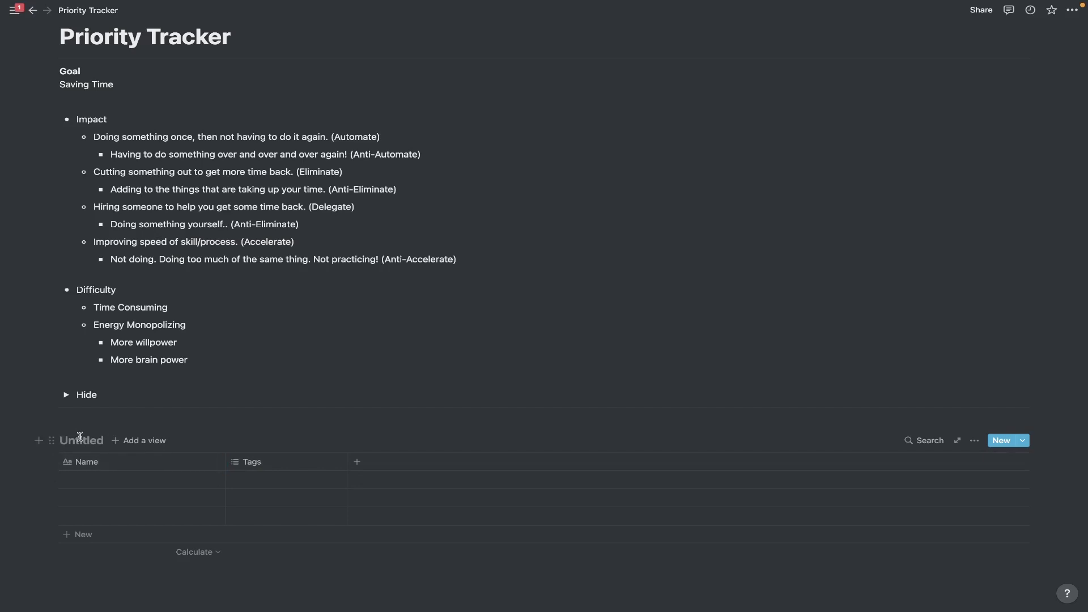
- Title the new database "Priority Tracker", then rename its Name column to "Task" and narrow it
{"action": "type", "text": "Priority Tracker"}
{"action": "left_click", "coordinate": [127, 462]}
{"action": "type", "text": "Task"}
{"action": "key", "text": "Return"}
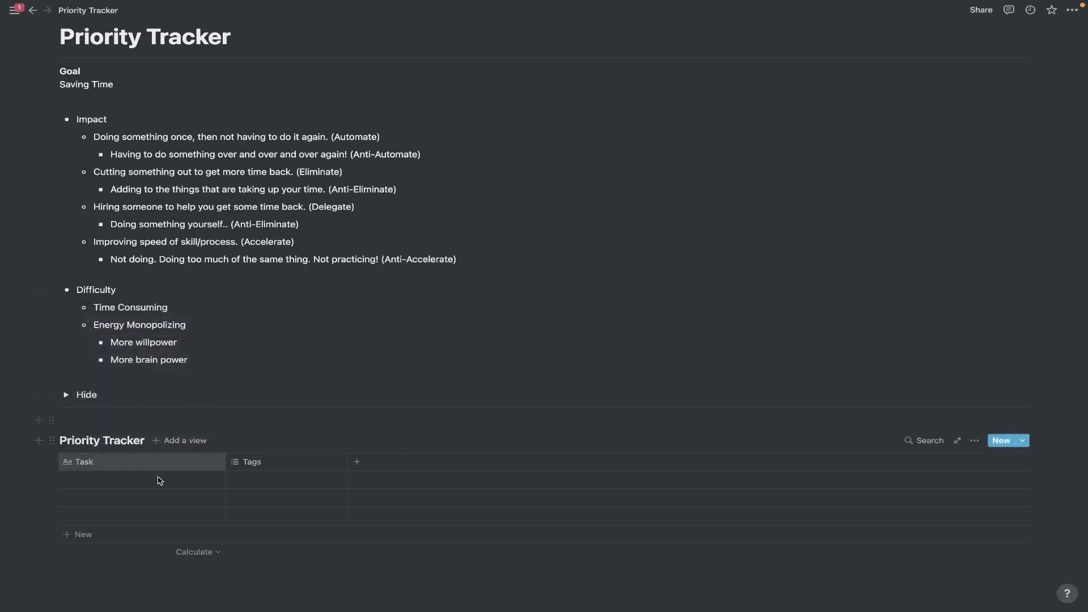
{"action": "left_click_drag", "start_coordinate": [225, 461], "coordinate": [154, 461]}
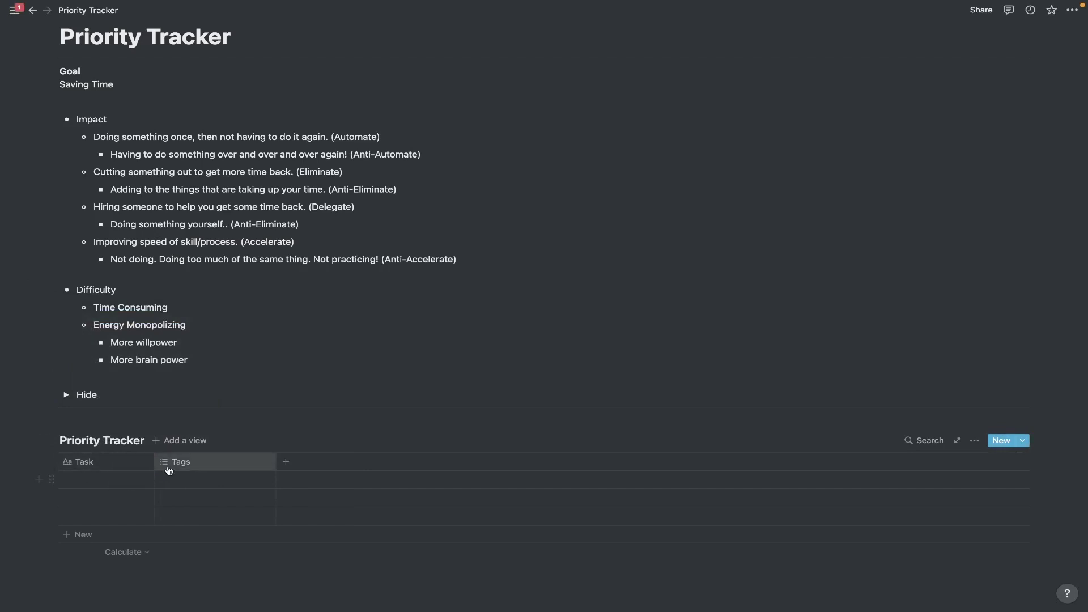
- Change the Tags column to the Select property type and rename it "Impact"
{"action": "left_click", "coordinate": [206, 462]}
{"action": "mouse_move", "coordinate": [236, 299]}
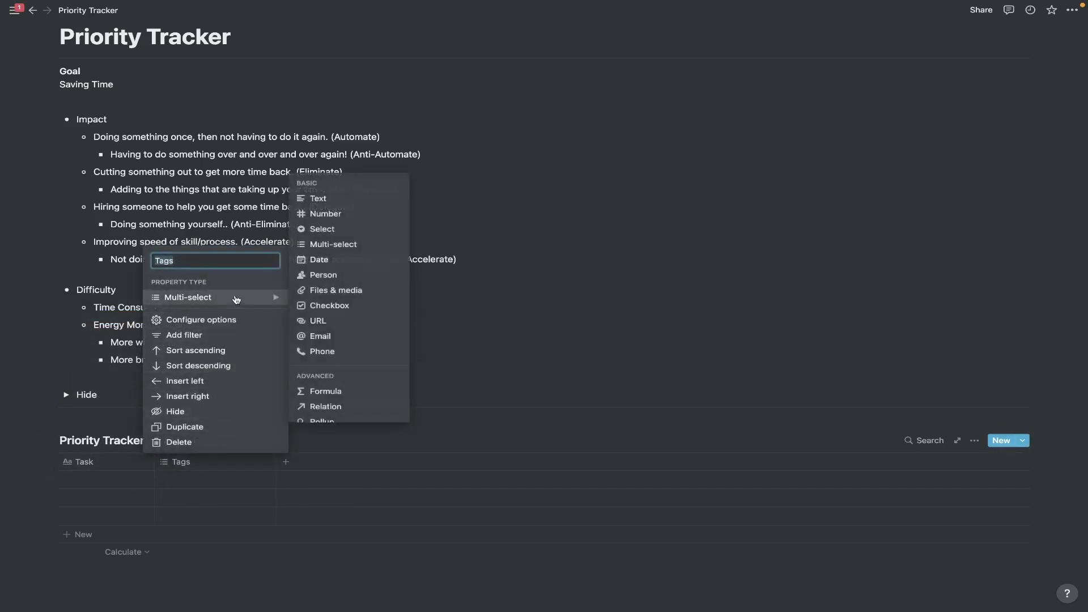
{"action": "left_click", "coordinate": [320, 229]}
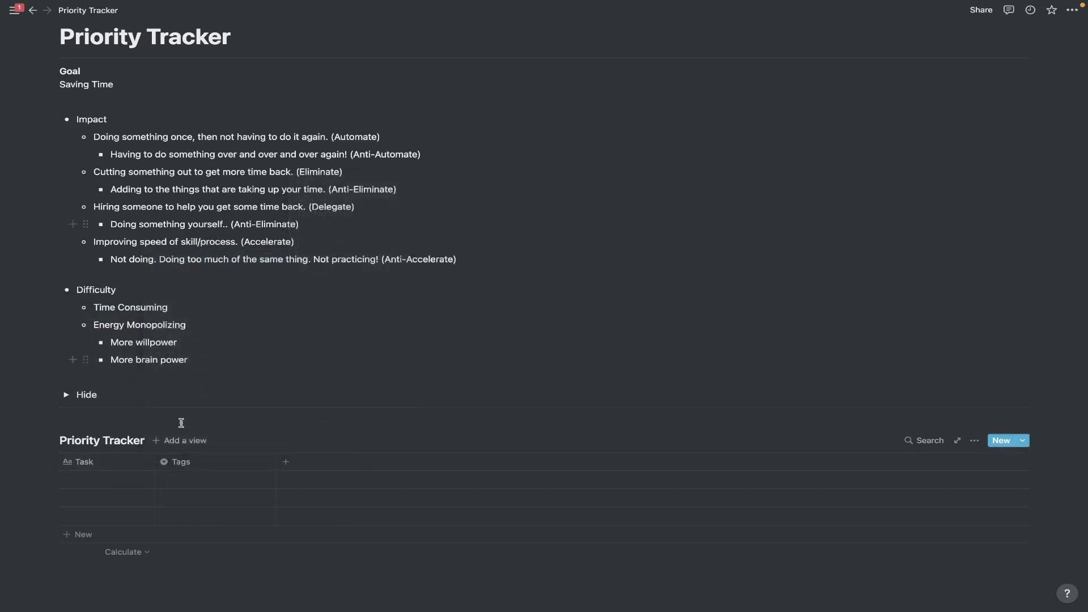
{"action": "left_click", "coordinate": [195, 463]}
{"action": "mouse_move", "coordinate": [190, 300]}
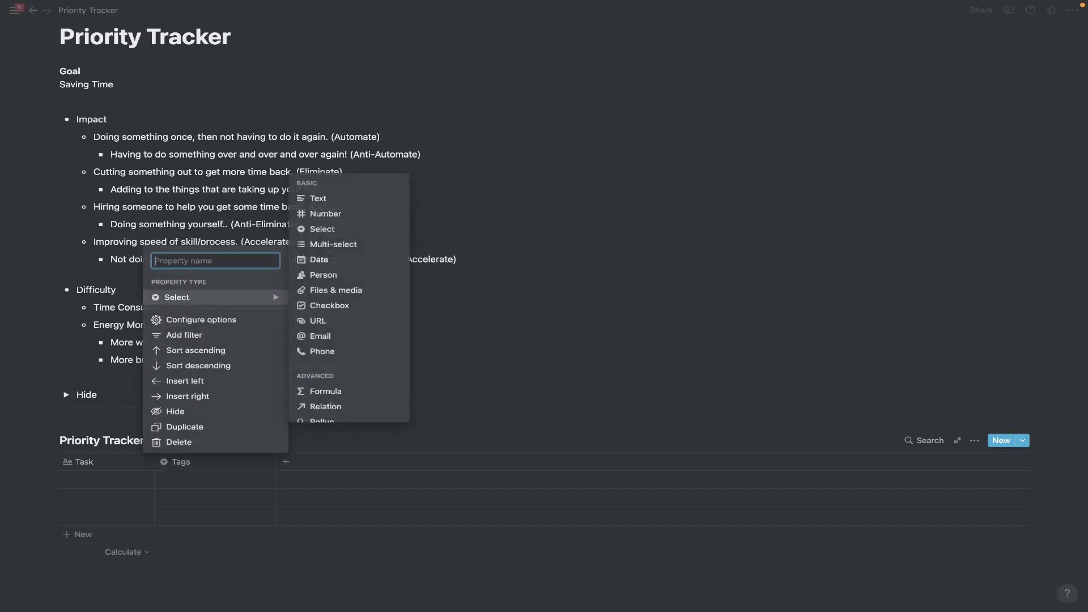
{"action": "type", "text": "Impac"}
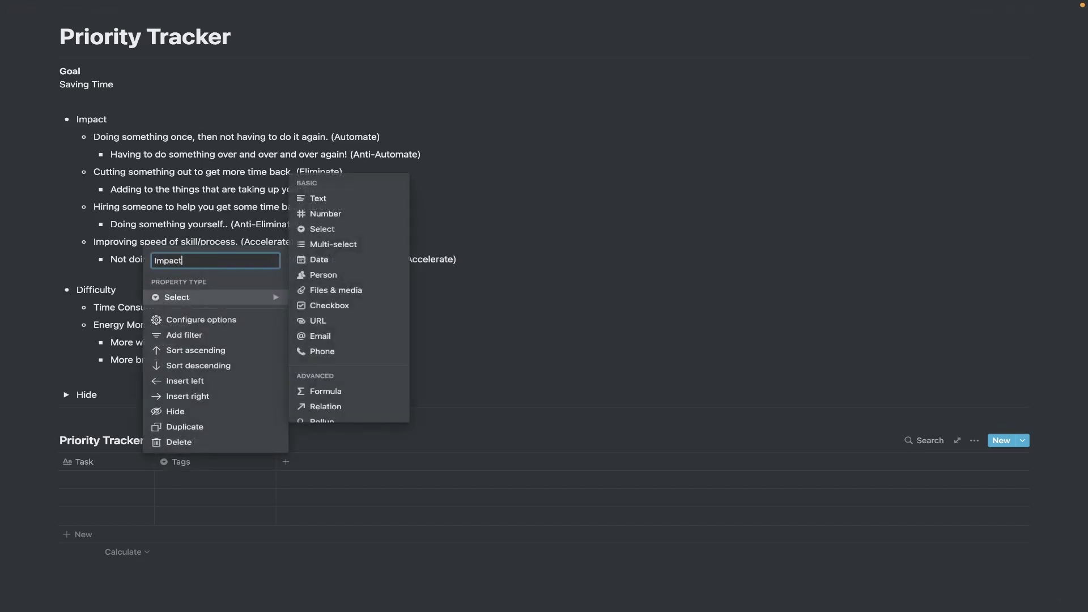
{"action": "type", "text": "t"}
{"action": "key", "text": "Return"}
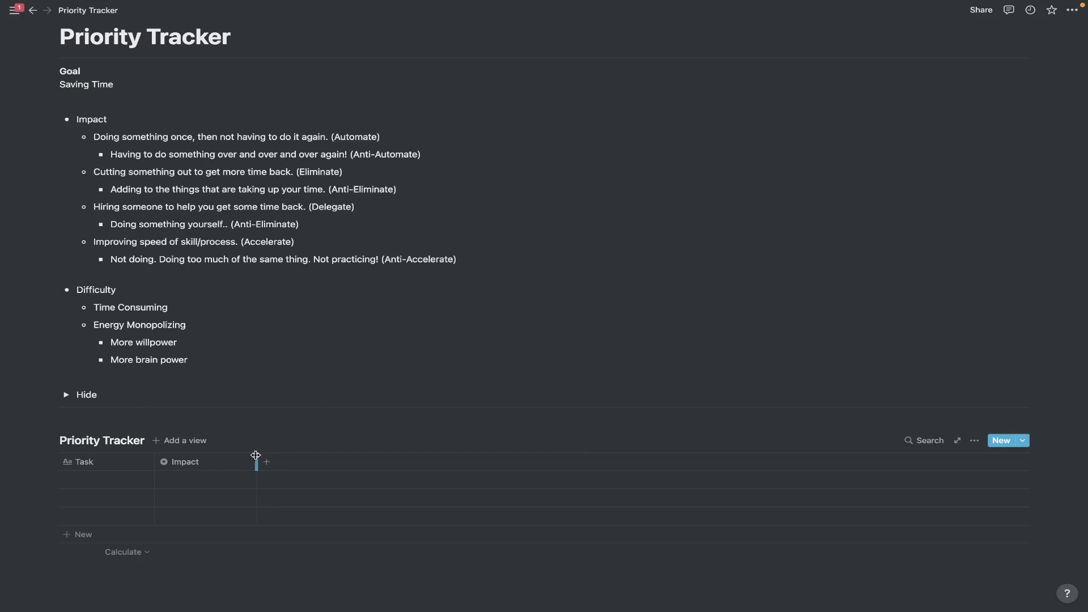
- Add a Select property named "Difficulty" after the Impact column
{"action": "left_click", "coordinate": [264, 461]}
{"action": "mouse_move", "coordinate": [308, 330]}
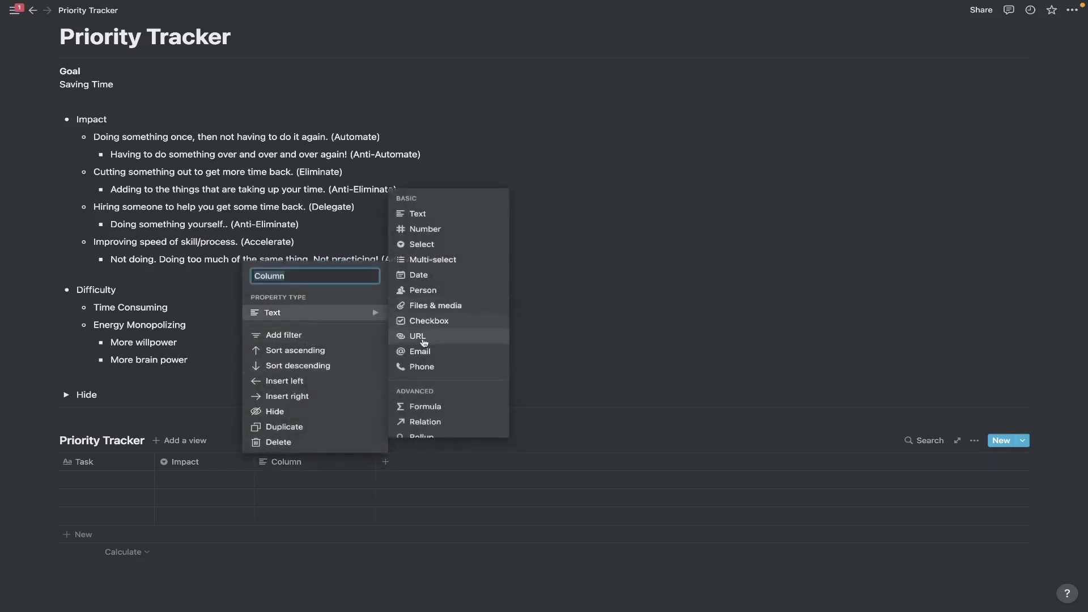
{"action": "left_click", "coordinate": [436, 246]}
{"action": "left_click", "coordinate": [323, 461]}
{"action": "mouse_move", "coordinate": [334, 298]}
{"action": "type", "text": "Difficulty"}
{"action": "key", "text": "Return"}
- Add a Checkbox property named "Done?" after Difficulty and narrow the table's columns
{"action": "left_click", "coordinate": [386, 461]}
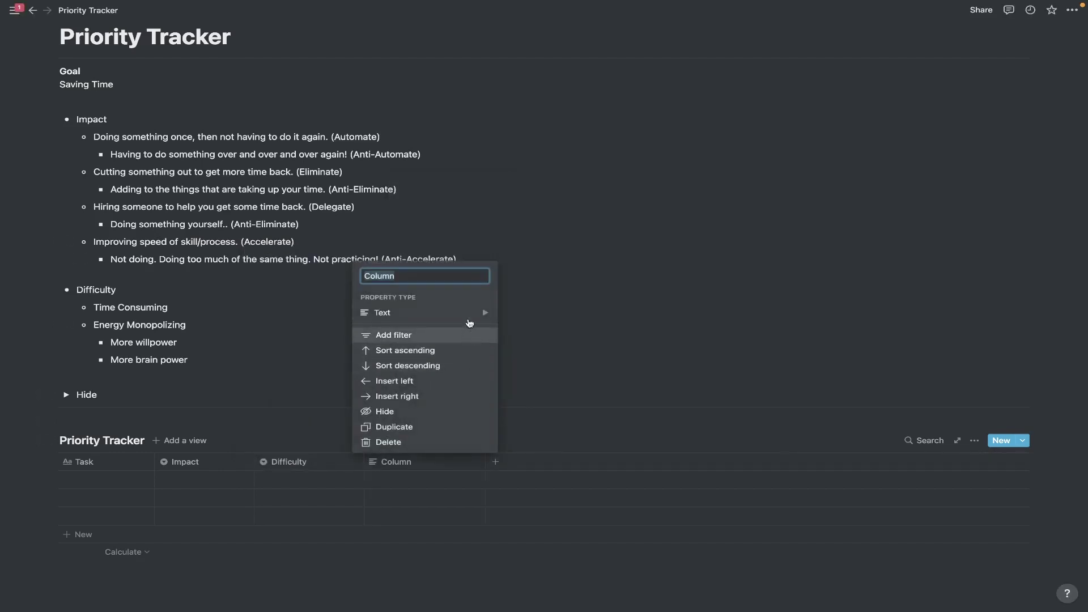
{"action": "mouse_move", "coordinate": [470, 322]}
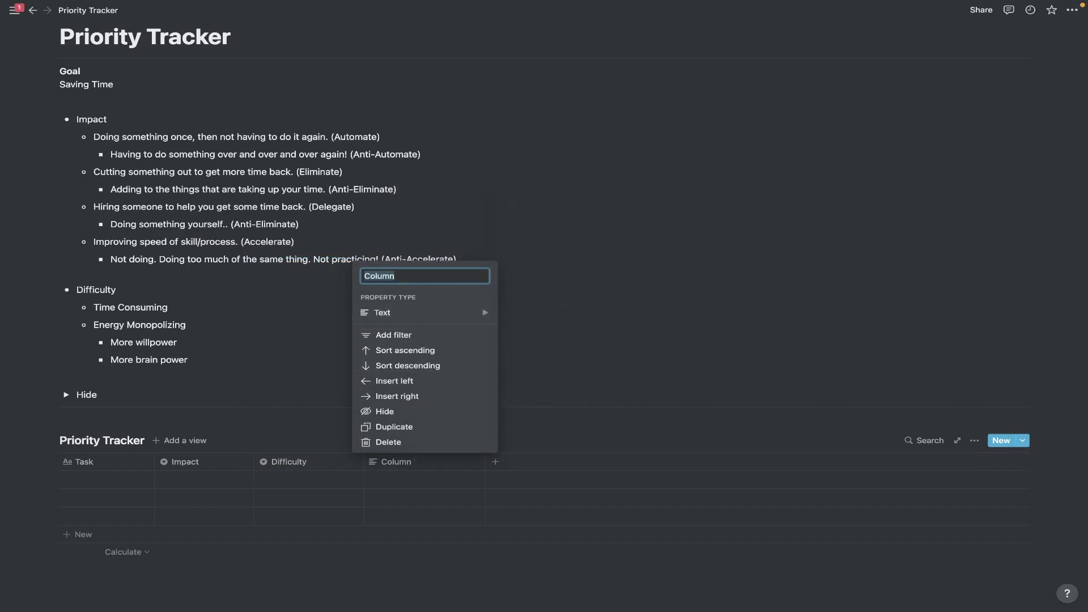
{"action": "key", "text": "BackSpace"}
{"action": "type", "text": "Done?"}
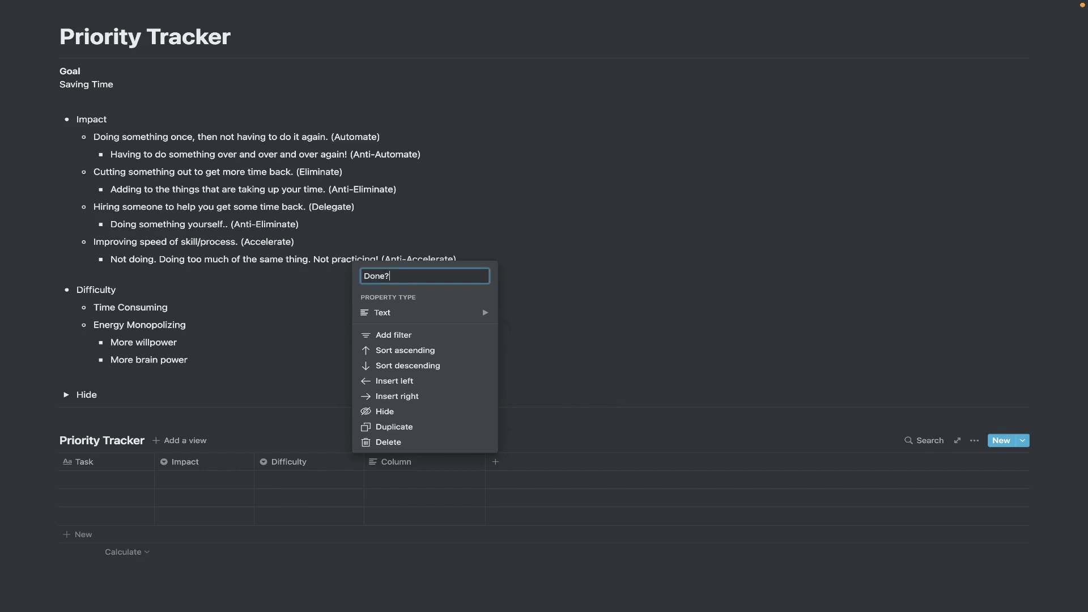
{"action": "left_click", "coordinate": [444, 313]}
{"action": "left_click", "coordinate": [538, 319]}
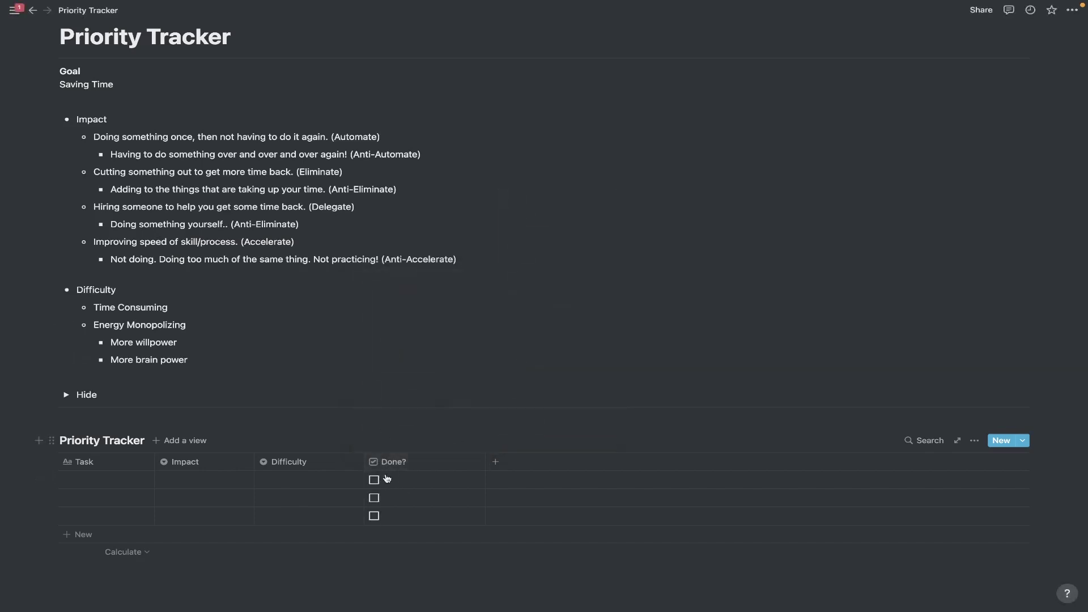
{"action": "left_click_drag", "start_coordinate": [485, 462], "coordinate": [388, 464]}
{"action": "mouse_move", "coordinate": [386, 460]}
{"action": "left_mouse_down"}
{"action": "mouse_move", "coordinate": [449, 459]}
{"action": "mouse_move", "coordinate": [388, 459]}
{"action": "left_mouse_up"}
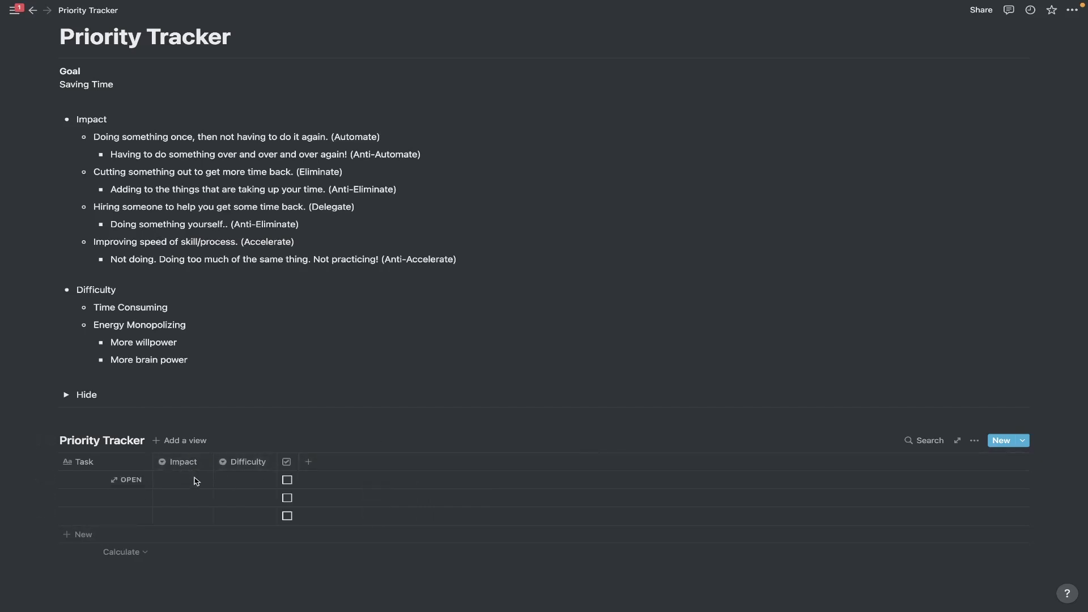
{"action": "left_click", "coordinate": [175, 480]}
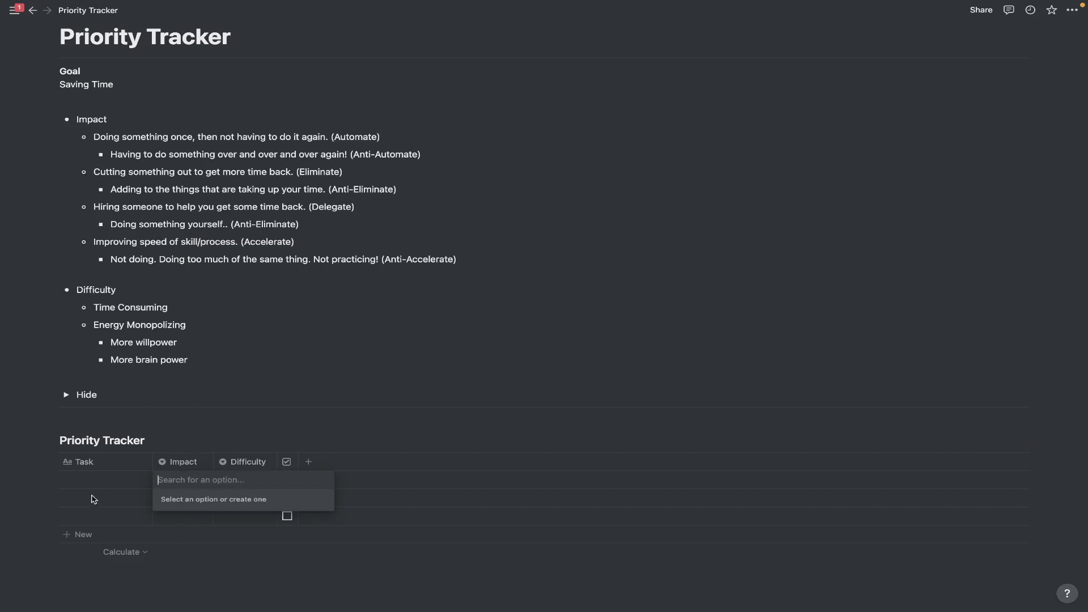
{"action": "left_click", "coordinate": [249, 462]}
{"action": "left_click", "coordinate": [242, 479]}
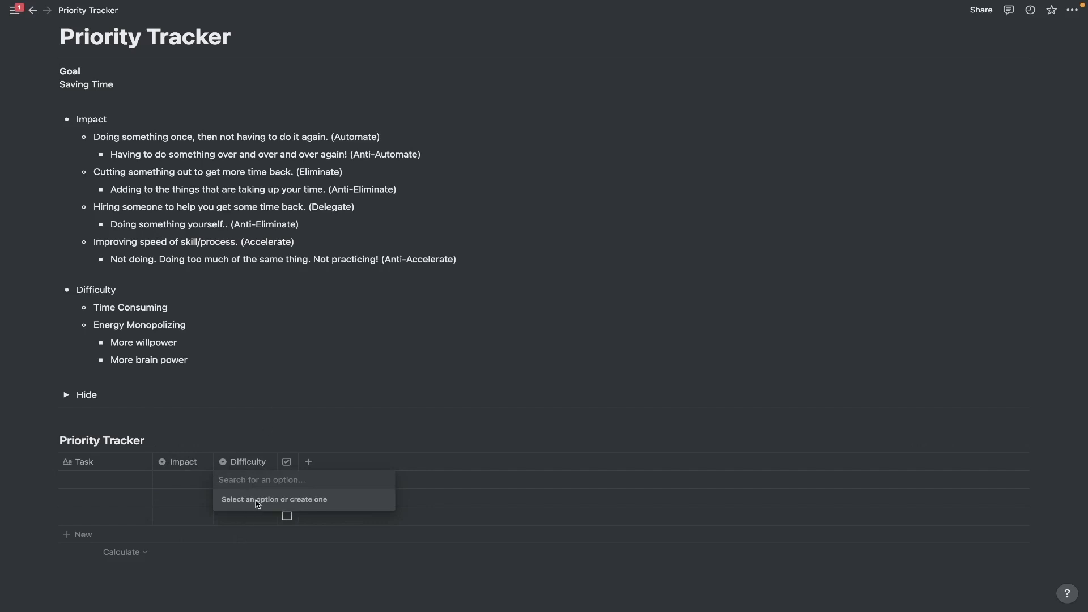
{"action": "left_click", "coordinate": [242, 448]}
- Create the Impact options Low, Medium, High, Very High and Epic in the first row, leaving Epic selected
{"action": "left_click", "coordinate": [192, 481]}
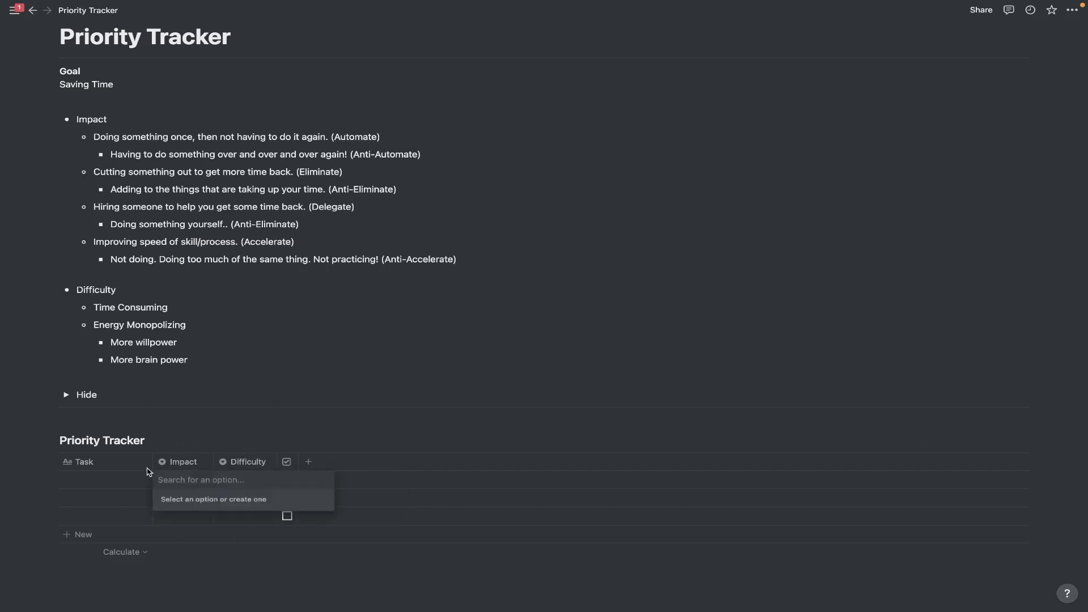
{"action": "type", "text": "Low"}
{"action": "key", "text": "Return"}
{"action": "key", "text": "Return"}
{"action": "type", "text": "Medium"}
{"action": "key", "text": "Return"}
{"action": "type", "text": "High"}
{"action": "key", "text": "Return"}
{"action": "type", "text": "Very High"}
{"action": "key", "text": "Return"}
{"action": "key", "text": "Return"}
{"action": "type", "text": "Epic"}
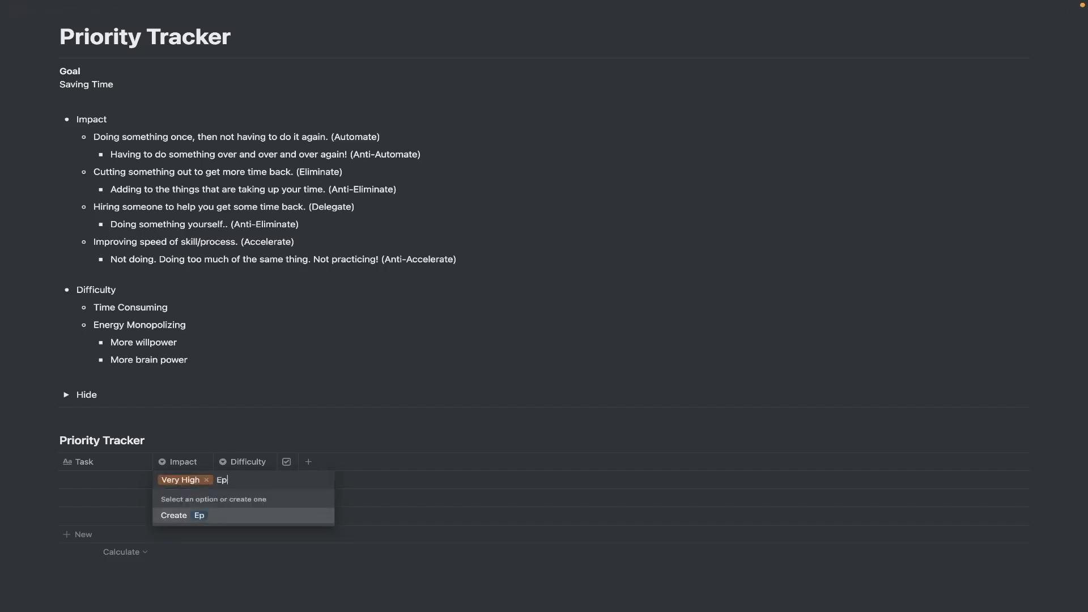
{"action": "key", "text": "Return"}
{"action": "left_click", "coordinate": [187, 480]}
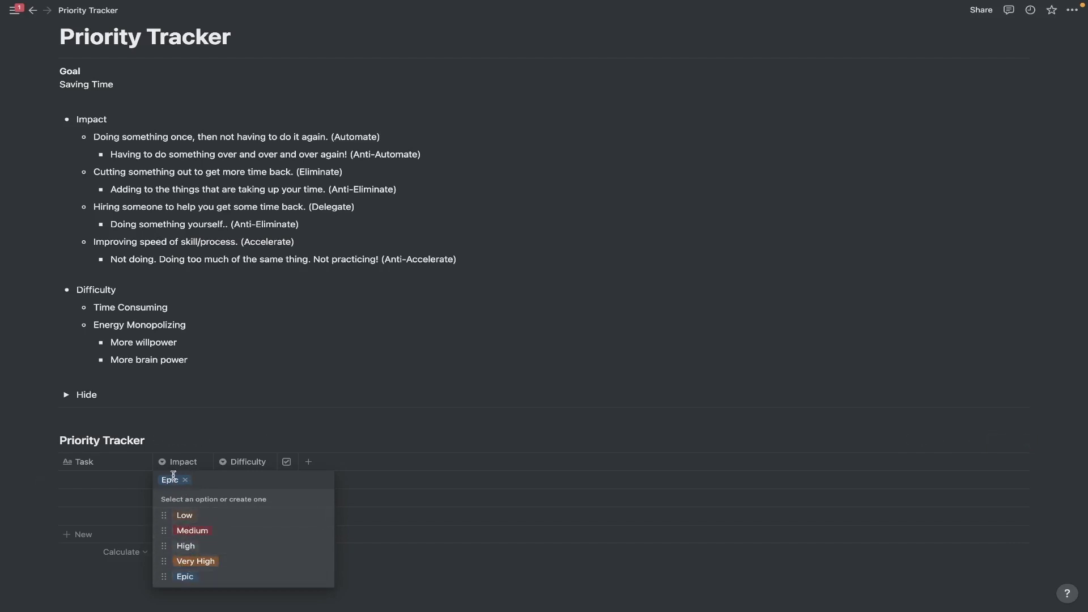
{"action": "key", "text": "Escape"}
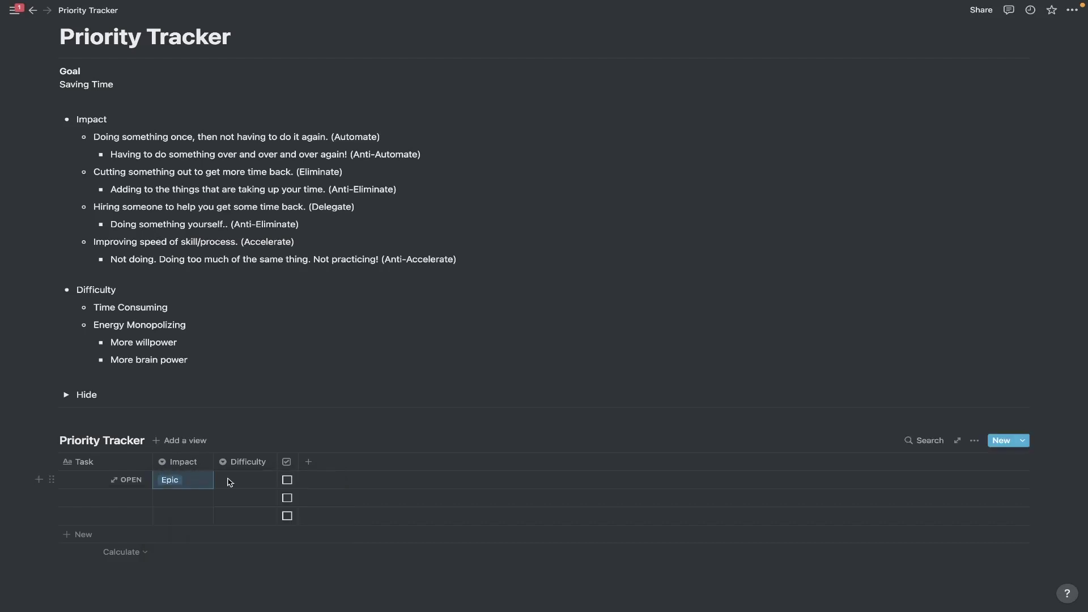
- Create the Difficulty options Very Easy, Easy, Medium, Hard and Very Hard in the first row, leaving Very Hard selected
{"action": "left_click", "coordinate": [227, 480]}
{"action": "type", "text": "Very"}
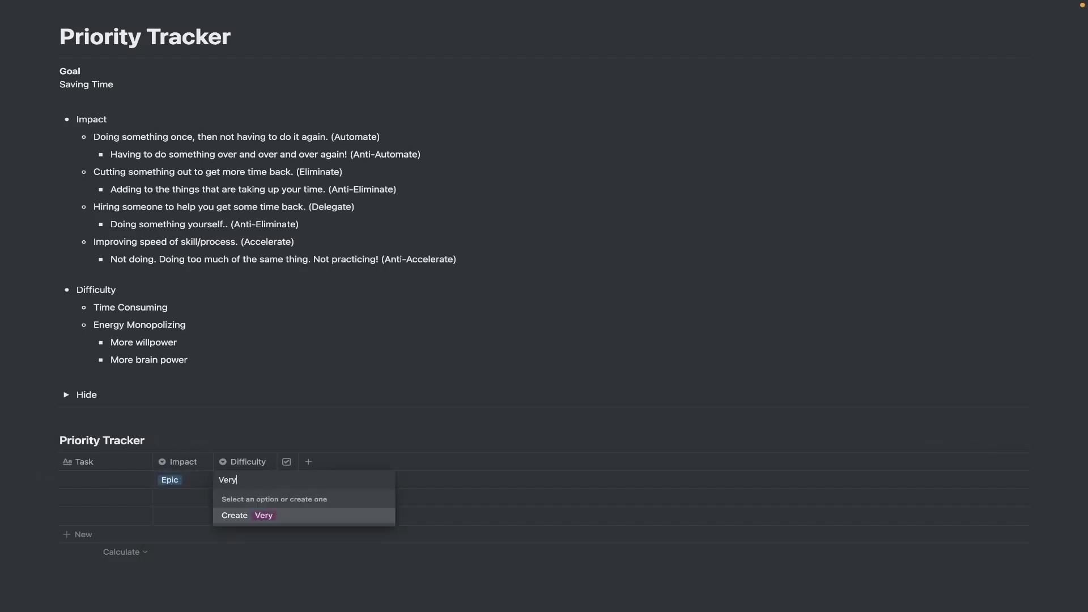
{"action": "type", "text": " Easy"}
{"action": "key", "text": "Return"}
{"action": "type", "text": "Easy"}
{"action": "key", "text": "Return"}
{"action": "type", "text": "Medium"}
{"action": "key", "text": "Return"}
{"action": "type", "text": "Hard"}
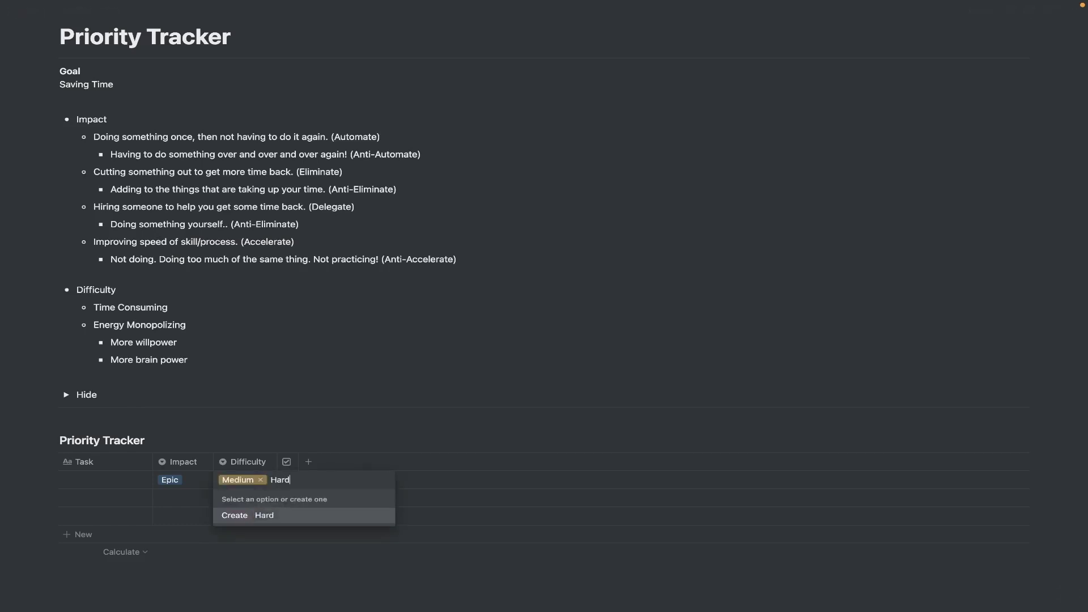
{"action": "key", "text": "Return"}
{"action": "type", "text": "Very Hard"}
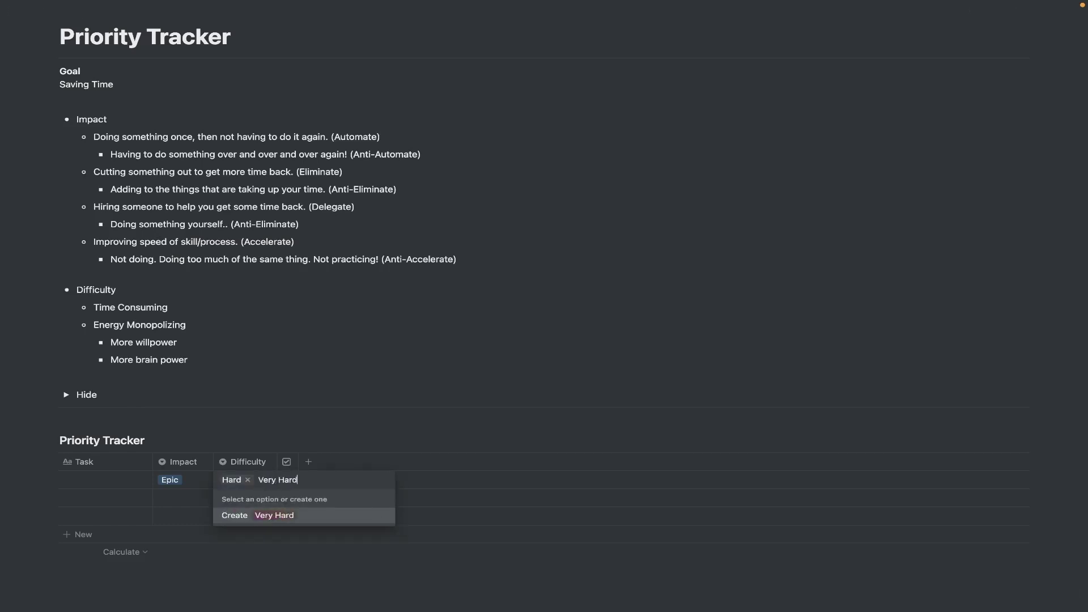
{"action": "key", "text": "Return"}
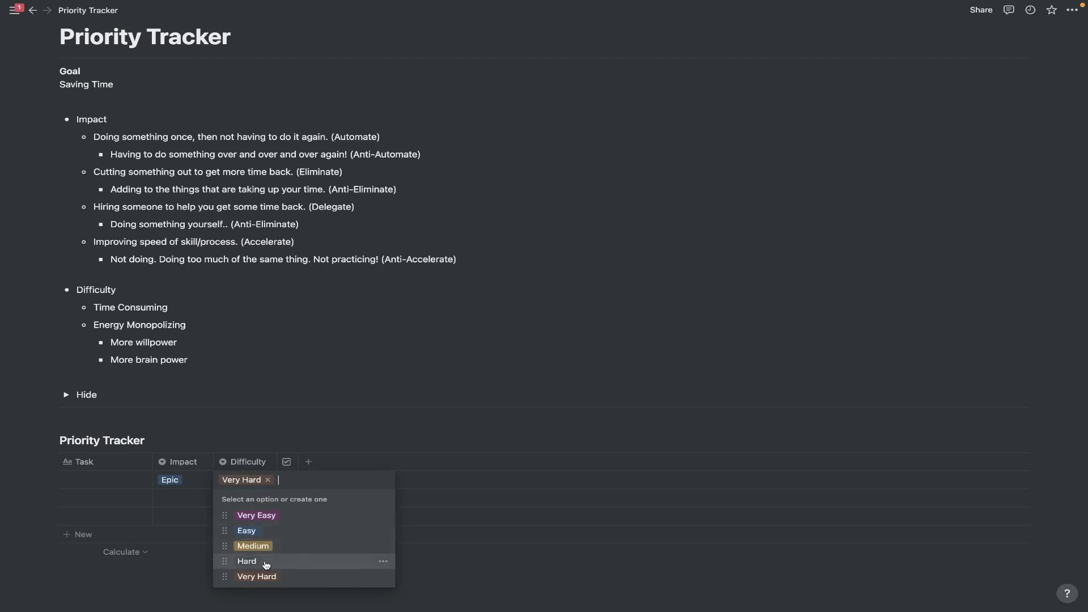
- Set the color of the Impact option Low to Red
{"action": "left_click", "coordinate": [195, 484]}
{"action": "left_click", "coordinate": [195, 484]}
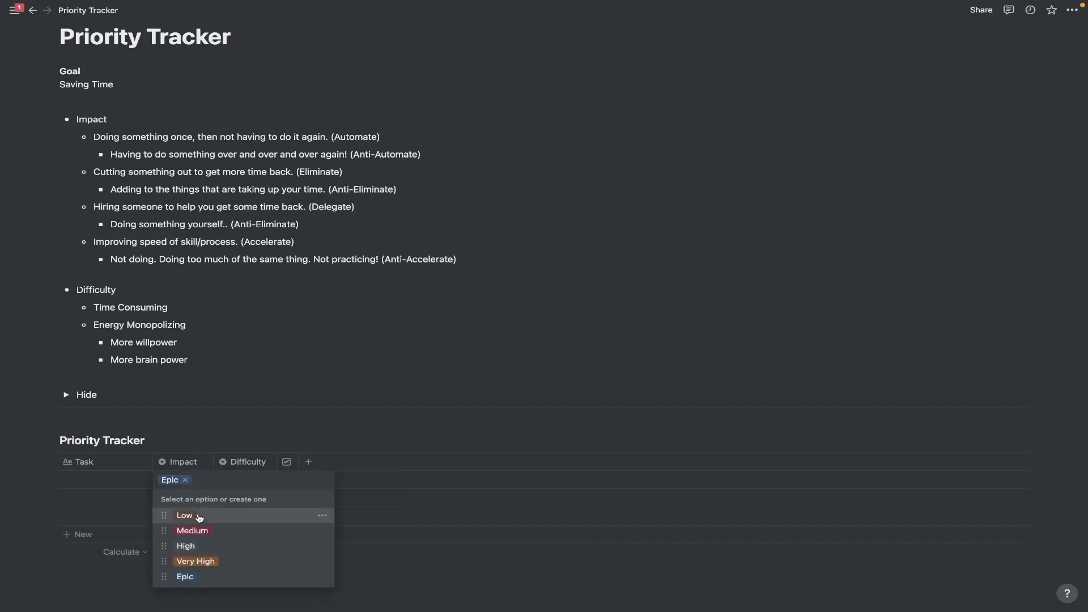
{"action": "left_click", "coordinate": [323, 515]}
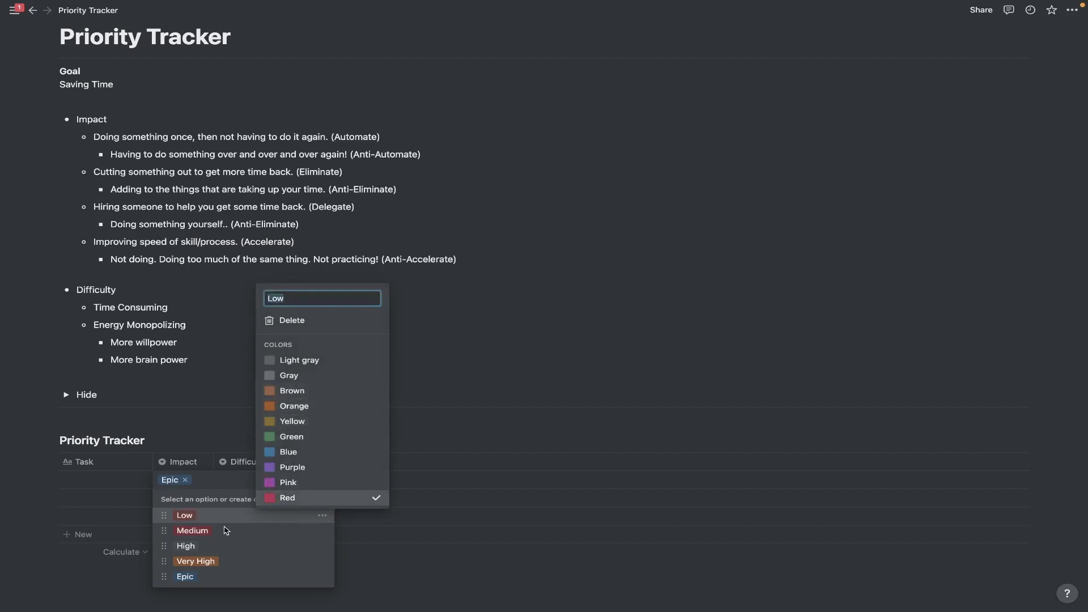
{"action": "key", "text": "Escape"}
{"action": "key", "text": "Escape"}
- Name the three existing rows of the Priority Tracker table "Task", "Task 1" and "Task 2"
{"action": "scroll", "coordinate": [250, 374], "scroll_direction": "down", "scroll_amount": 2}
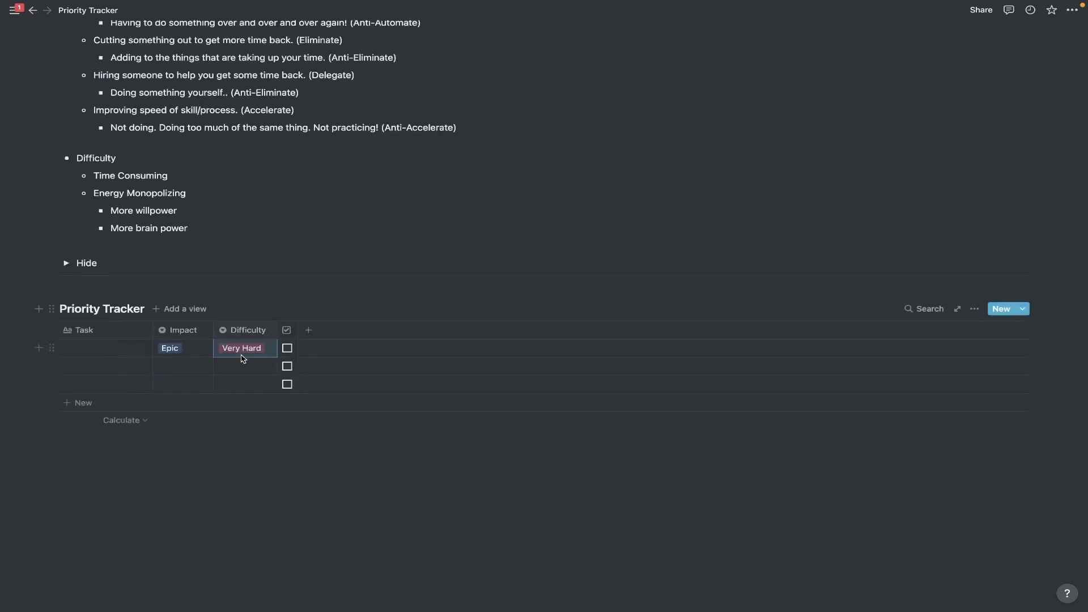
{"action": "left_click", "coordinate": [87, 347]}
{"action": "type", "text": "Task"}
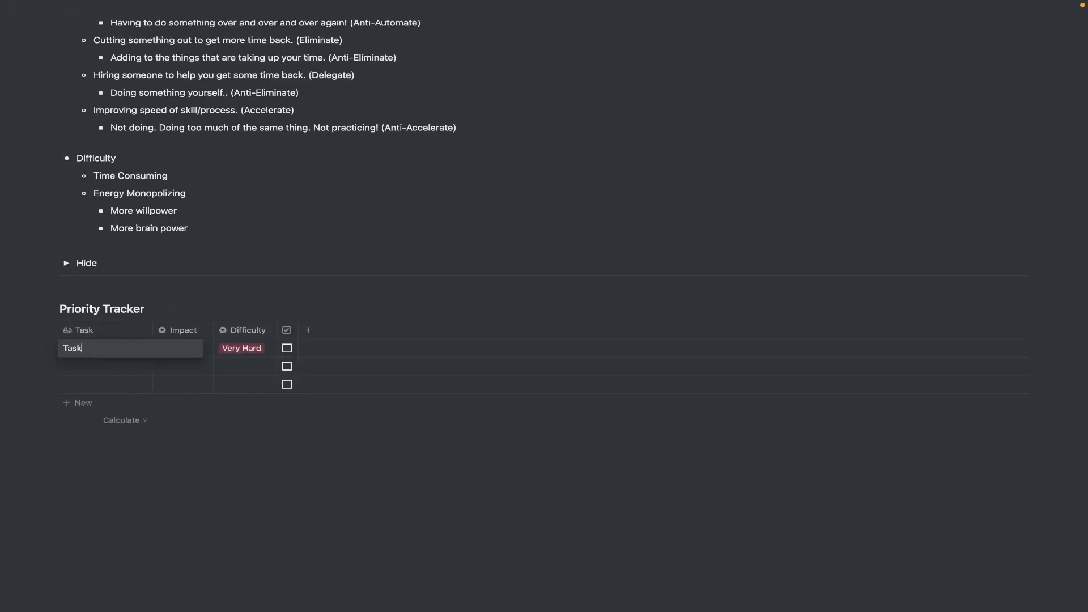
{"action": "left_click", "coordinate": [93, 367]}
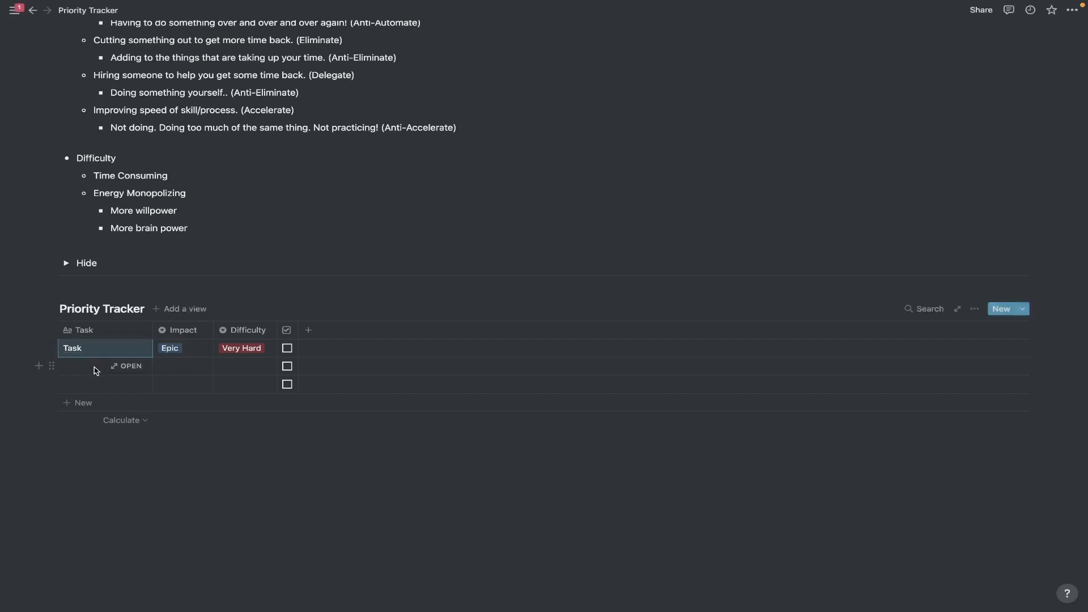
{"action": "type", "text": "Task 1"}
{"action": "left_click", "coordinate": [94, 384]}
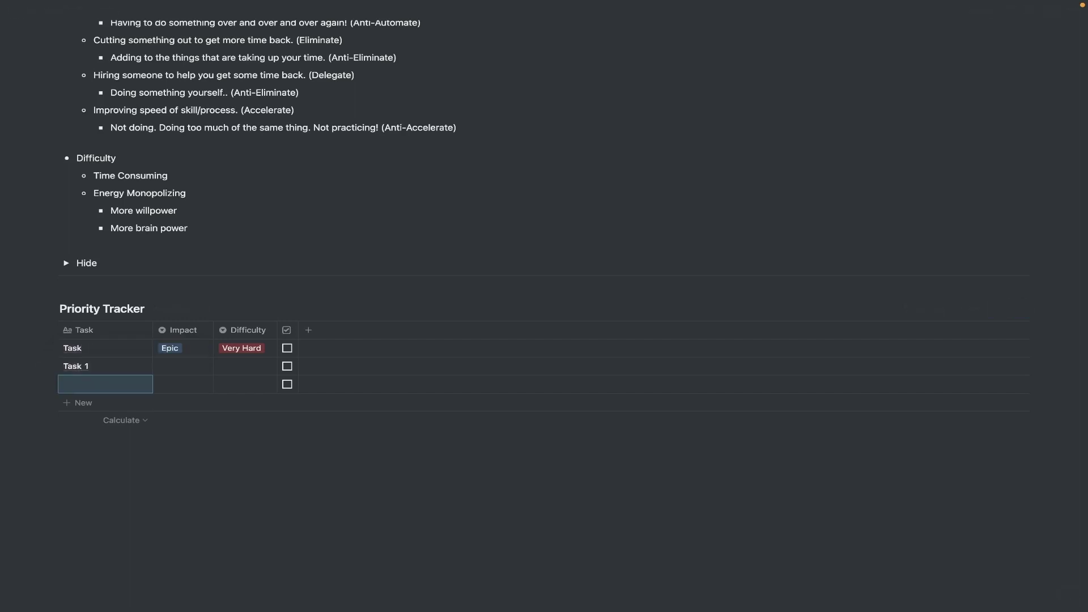
{"action": "type", "text": "Task 2"}
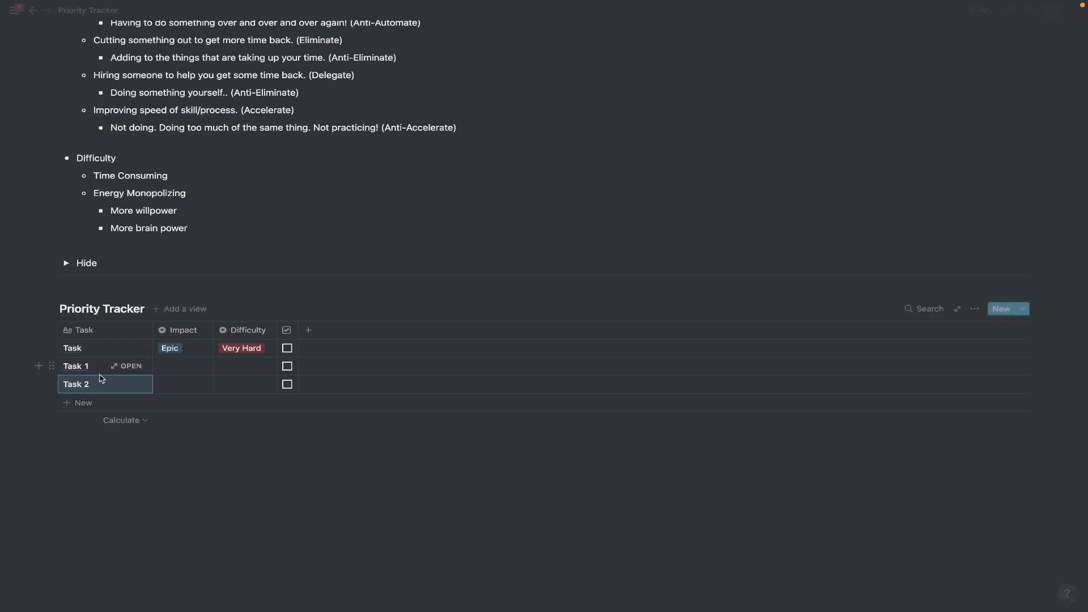
- Add two new rows named "Task 3" and "Task 4" at the end of the table
{"action": "left_click", "coordinate": [83, 403]}
{"action": "type", "text": "Task 3"}
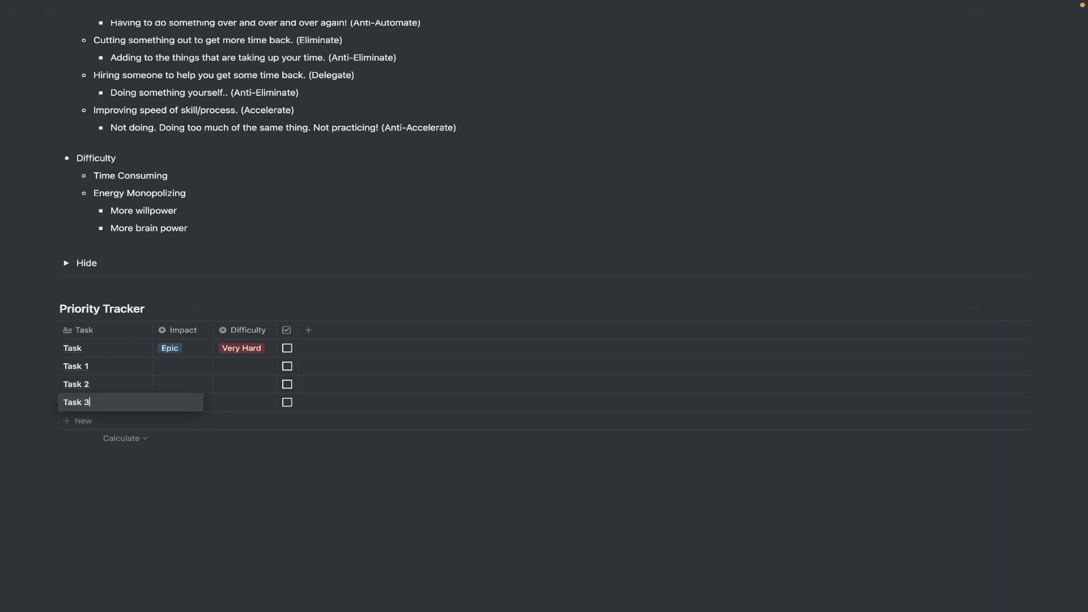
{"action": "key", "text": "Return"}
{"action": "left_click", "coordinate": [85, 420]}
{"action": "type", "text": "Task 4"}
{"action": "key", "text": "Return"}
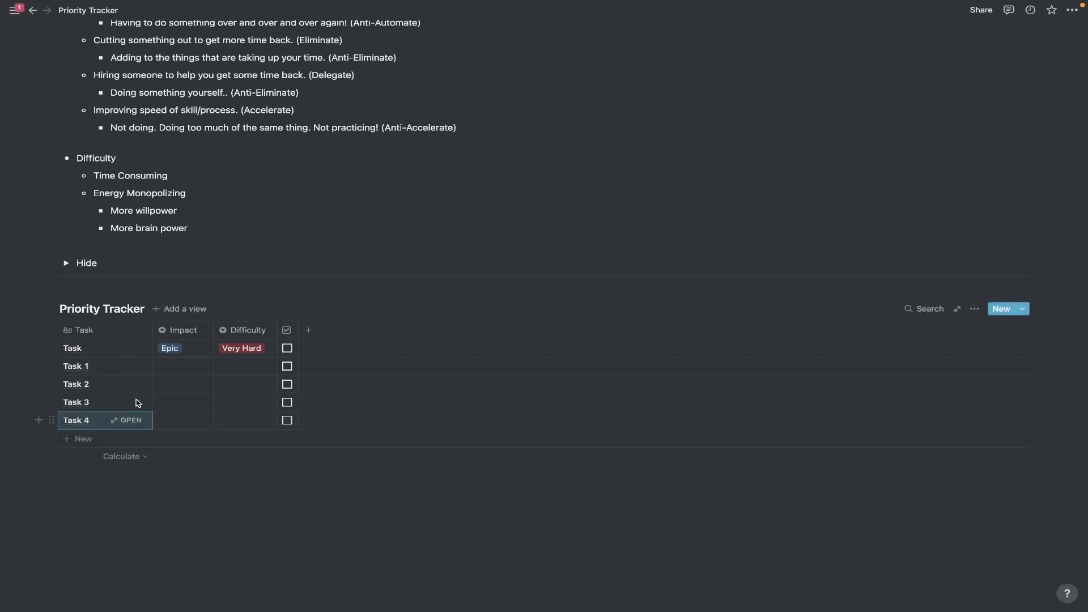
- Set the Impact of the five tasks, from first to last, to Low, Medium, High, Very High and Epic
{"action": "left_click", "coordinate": [173, 347]}
{"action": "key", "text": "Escape"}
{"action": "left_click", "coordinate": [183, 350]}
{"action": "left_click", "coordinate": [187, 383]}
{"action": "left_click", "coordinate": [181, 366]}
{"action": "left_click", "coordinate": [192, 417]}
{"action": "left_click", "coordinate": [180, 386]}
{"action": "left_click", "coordinate": [187, 449]}
{"action": "left_click", "coordinate": [183, 402]}
{"action": "left_click", "coordinate": [193, 484]}
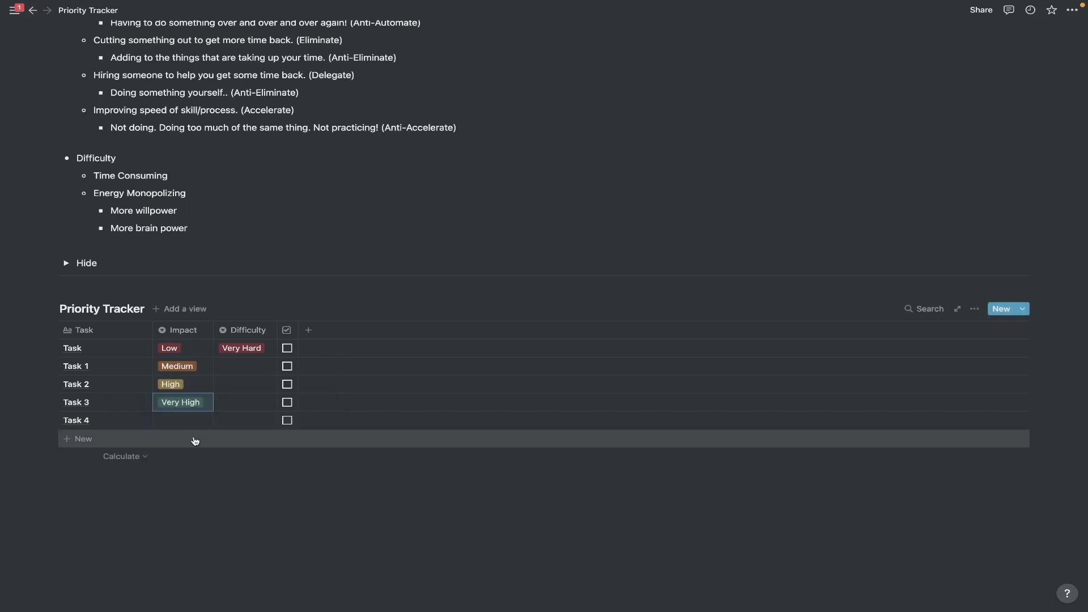
{"action": "left_click", "coordinate": [193, 420]}
{"action": "left_click", "coordinate": [190, 517]}
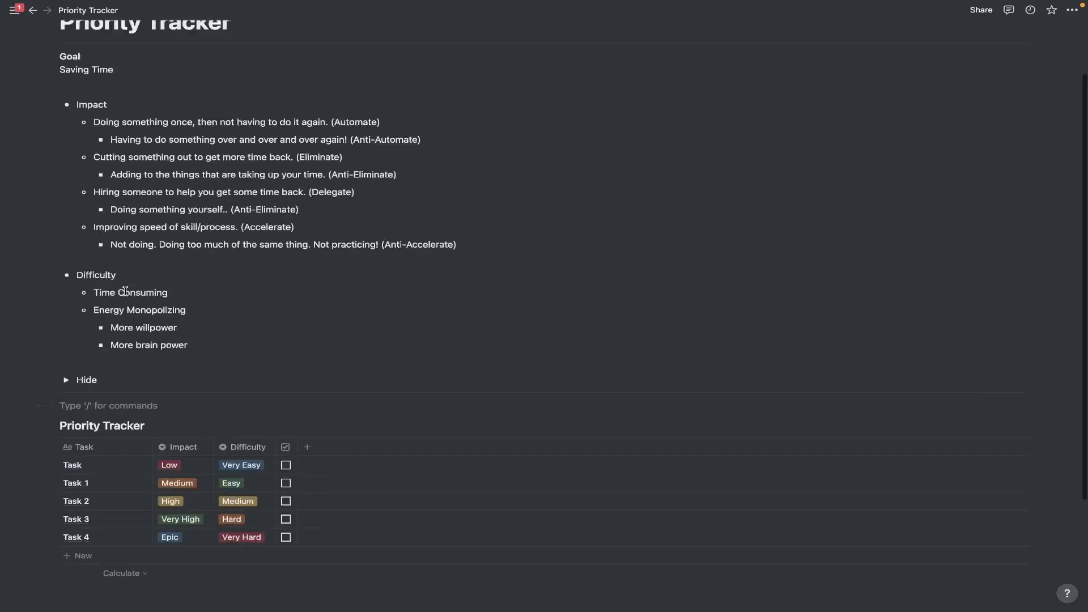
{"action": "scroll", "coordinate": [126, 291], "scroll_direction": "up", "scroll_amount": 1}
{"action": "left_click_drag", "start_coordinate": [59, 118], "coordinate": [223, 406]}
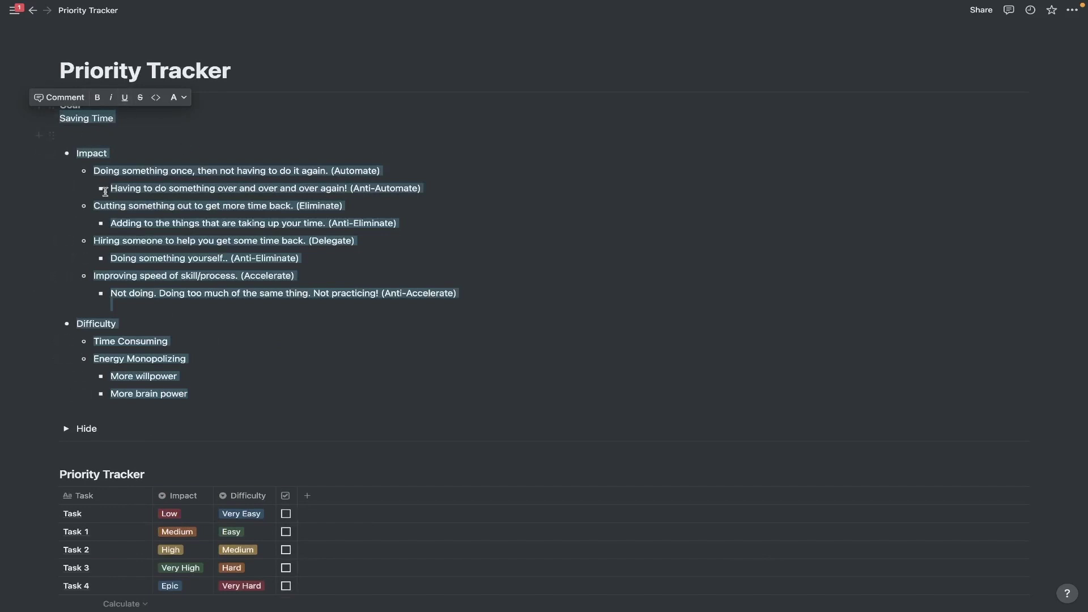
{"action": "left_click", "coordinate": [94, 205]}
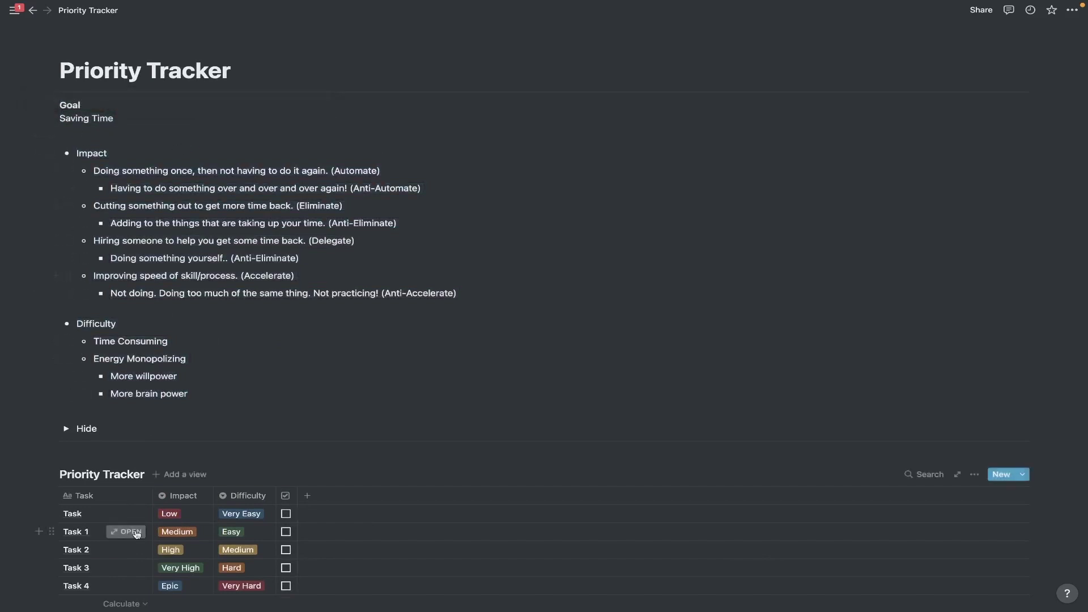
- Narrow the Task column and add a Formula property named "Impact Score" after the checkbox column
{"action": "left_click_drag", "start_coordinate": [152, 495], "coordinate": [92, 496]}
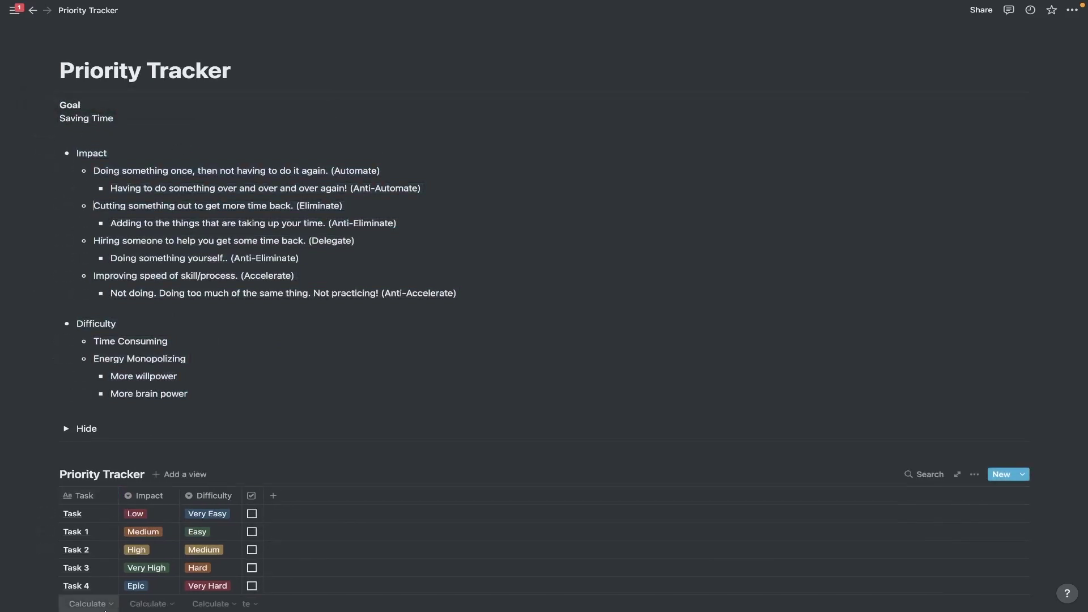
{"action": "scroll", "coordinate": [113, 510], "scroll_direction": "down", "scroll_amount": 2}
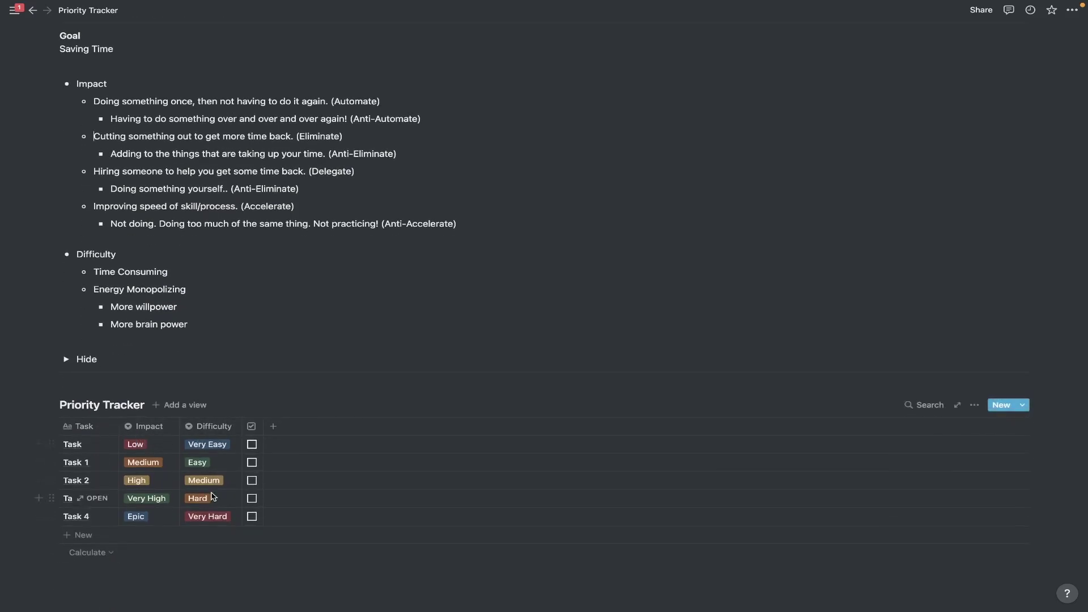
{"action": "left_click", "coordinate": [274, 429]}
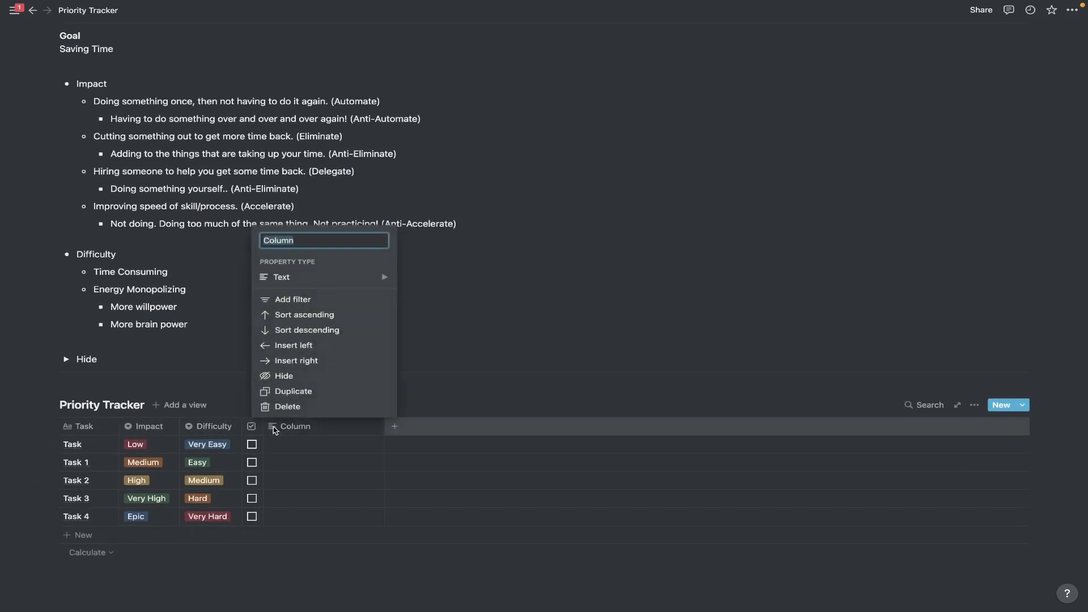
{"action": "mouse_move", "coordinate": [315, 280]}
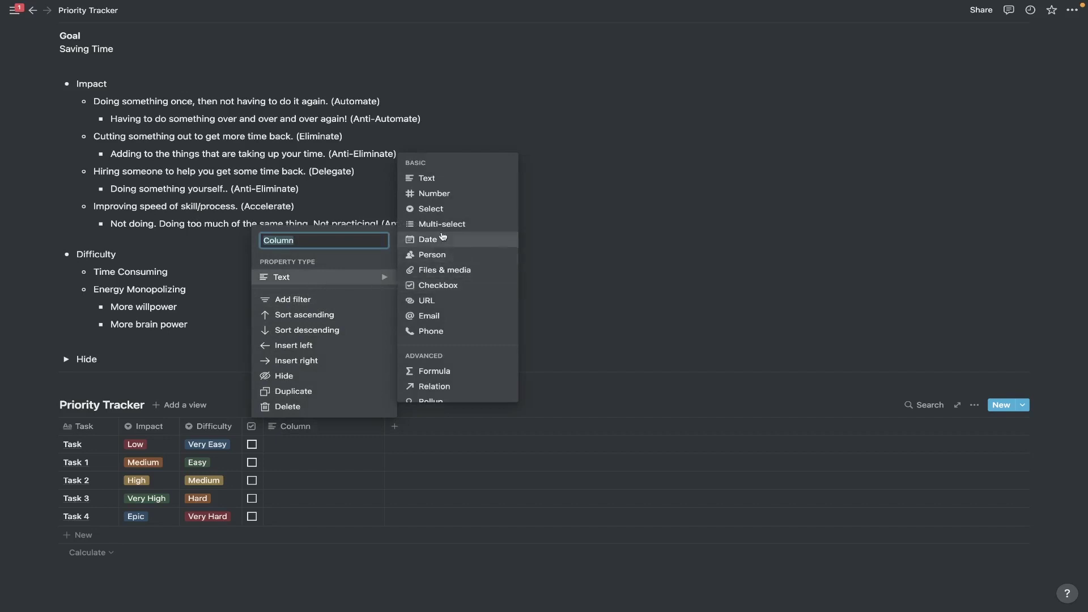
{"action": "scroll", "coordinate": [442, 272], "scroll_direction": "down", "scroll_amount": 2}
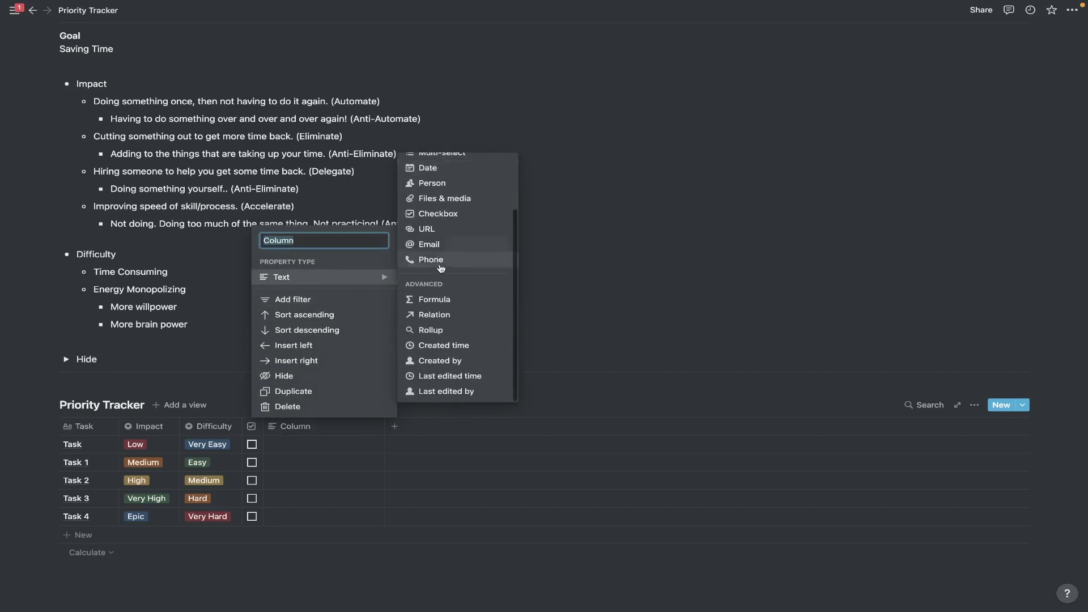
{"action": "left_click", "coordinate": [432, 300]}
{"action": "left_click", "coordinate": [293, 428]}
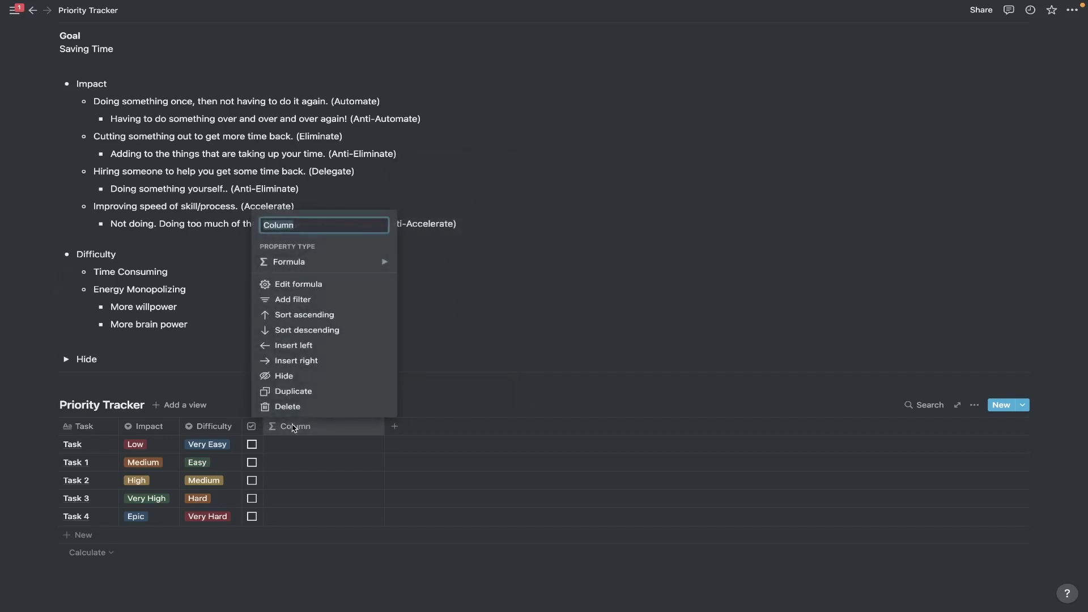
{"action": "key", "text": "BackSpace"}
{"action": "type", "text": "Impact S"}
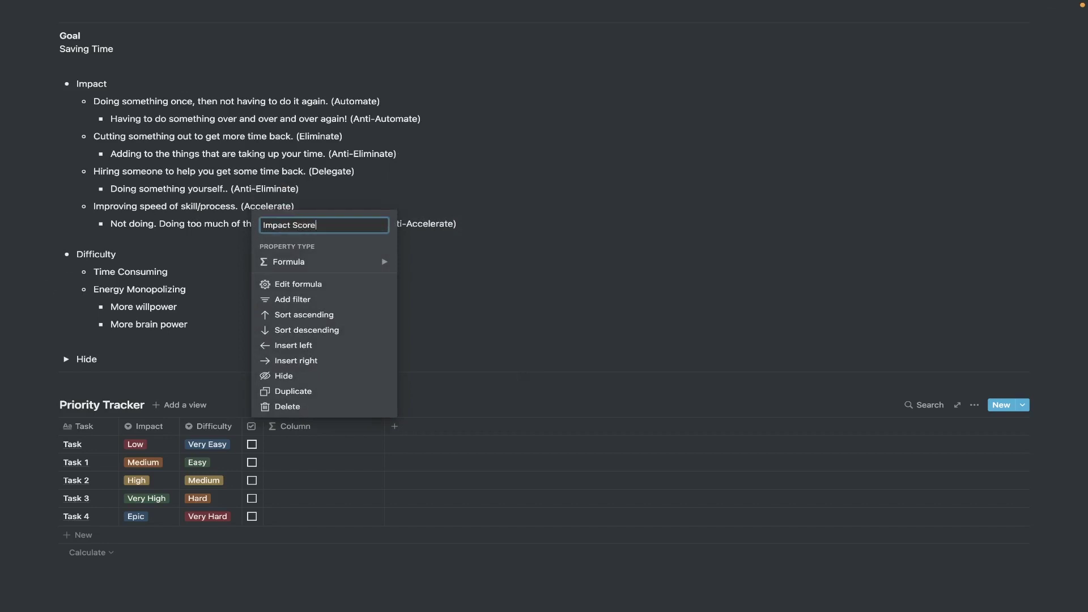
{"action": "type", "text": "core"}
{"action": "key", "text": "Return"}
- Add a Formula property named "Difficulty Score" after Impact Score
{"action": "left_click", "coordinate": [395, 426]}
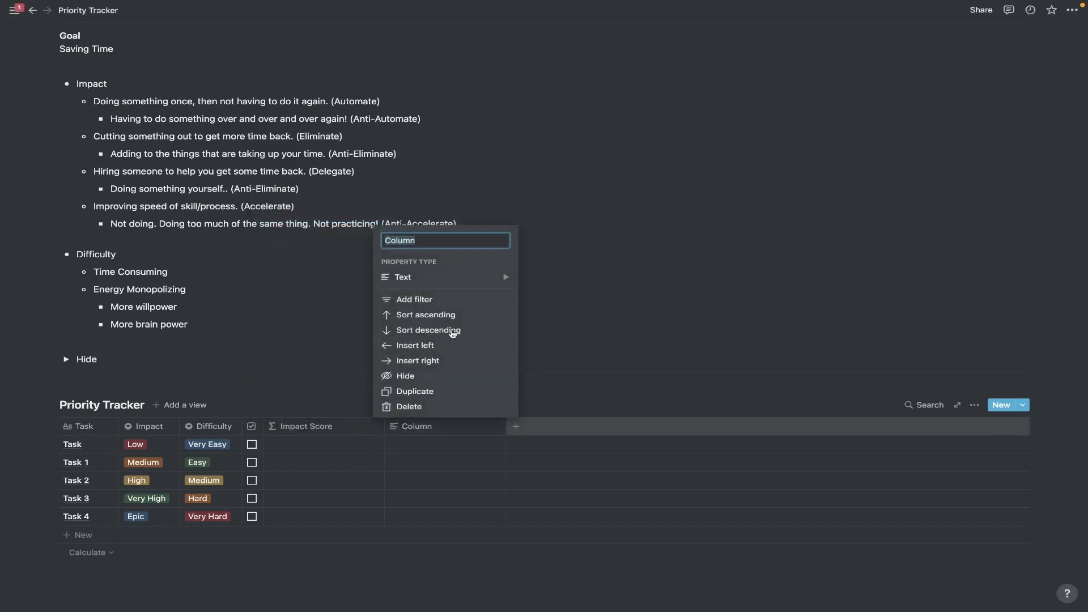
{"action": "mouse_move", "coordinate": [458, 279]}
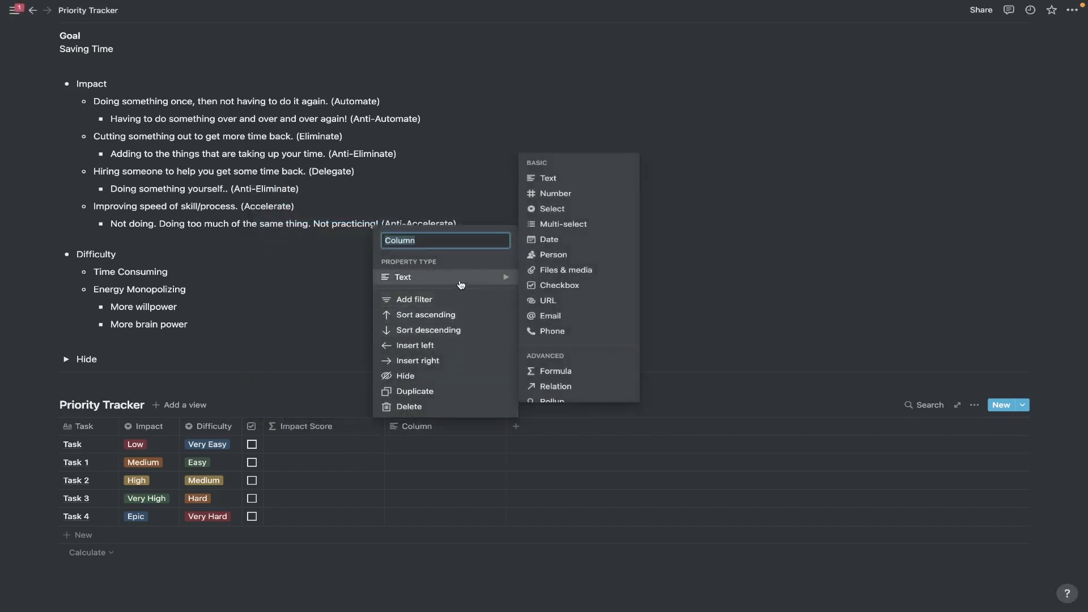
{"action": "left_click", "coordinate": [556, 371]}
{"action": "left_click", "coordinate": [413, 425]}
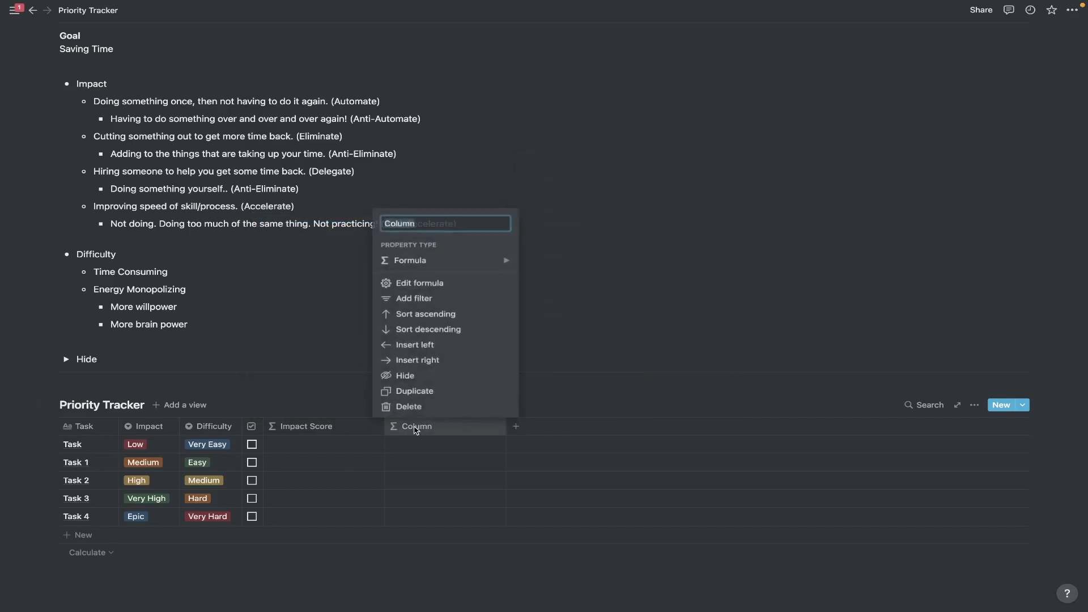
{"action": "type", "text": "Difficulty Score"}
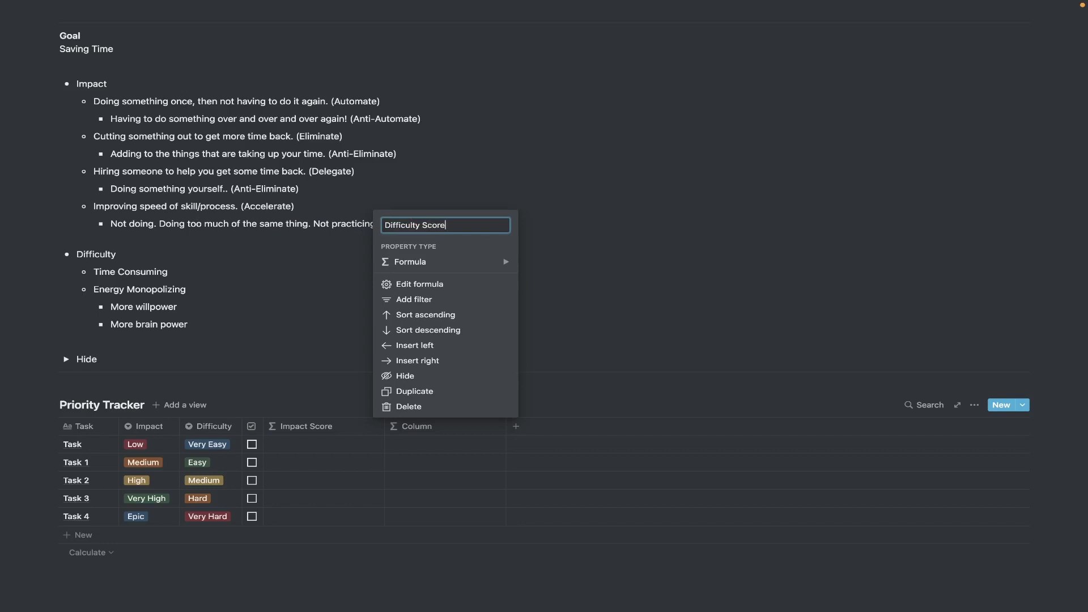
{"action": "key", "text": "Return"}
- Add a Formula property named "Priority Ratio" after Difficulty Score
{"action": "left_click", "coordinate": [516, 426]}
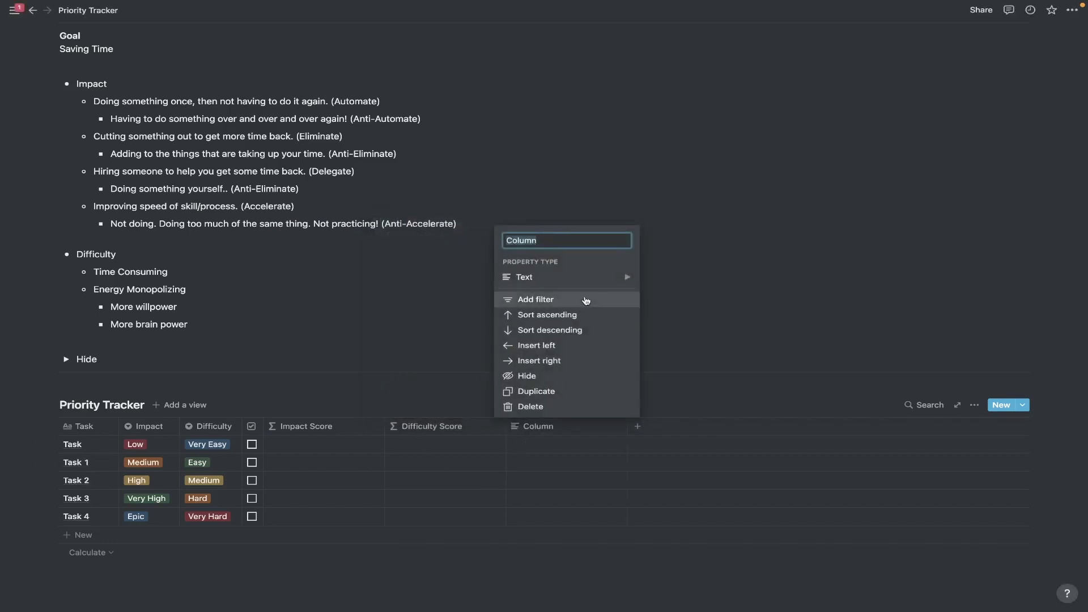
{"action": "mouse_move", "coordinate": [610, 277]}
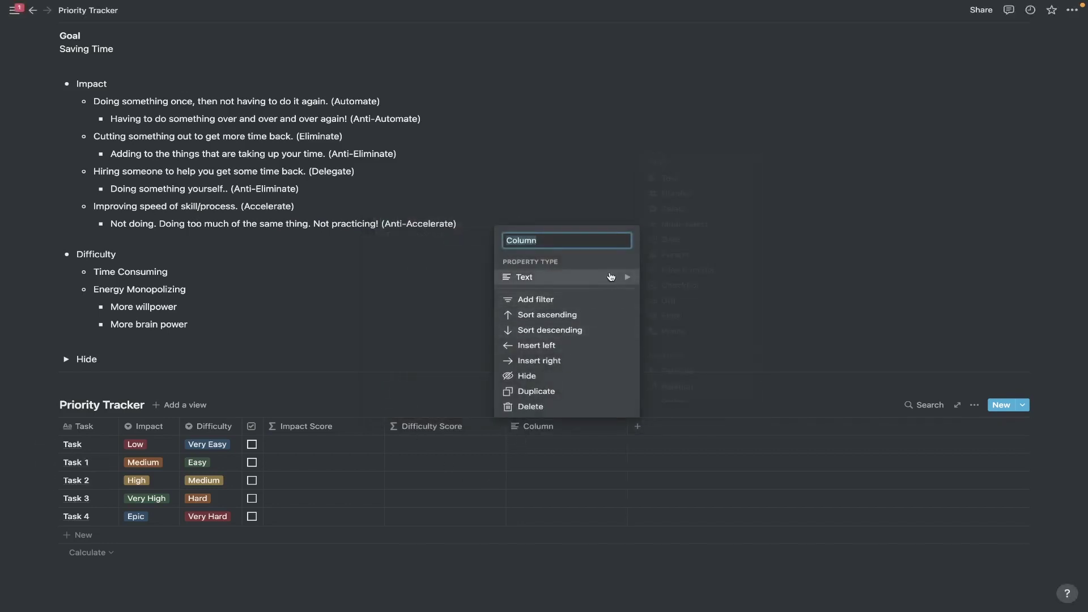
{"action": "left_click", "coordinate": [672, 371]}
{"action": "left_click", "coordinate": [558, 427]}
{"action": "type", "text": "Ratio"}
{"action": "key", "text": "Home"}
{"action": "type", "text": "Pri"}
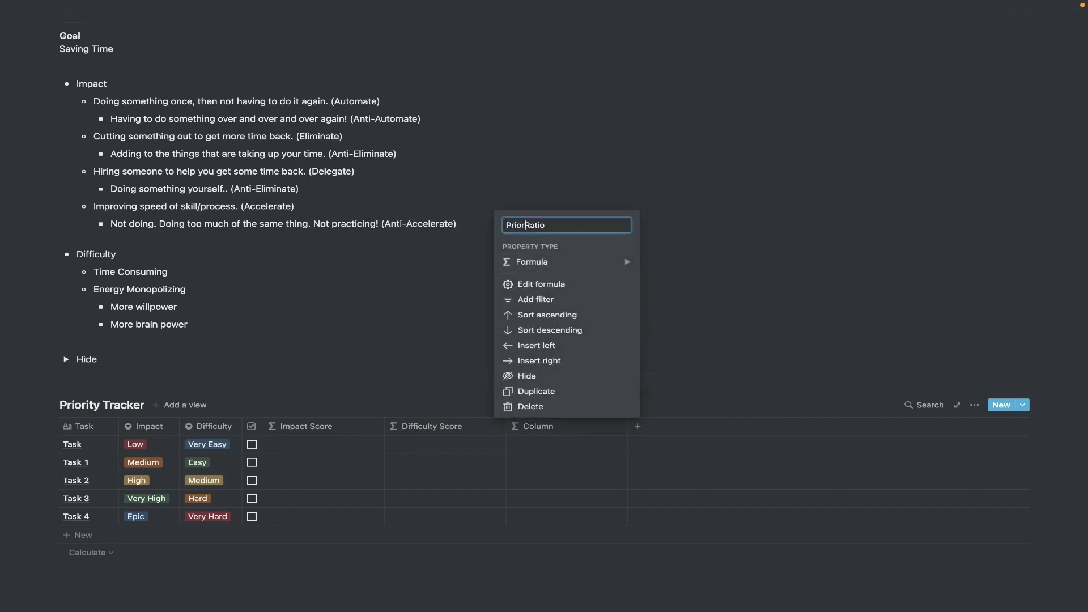
{"action": "type", "text": "ority"}
{"action": "key", "text": "Escape"}
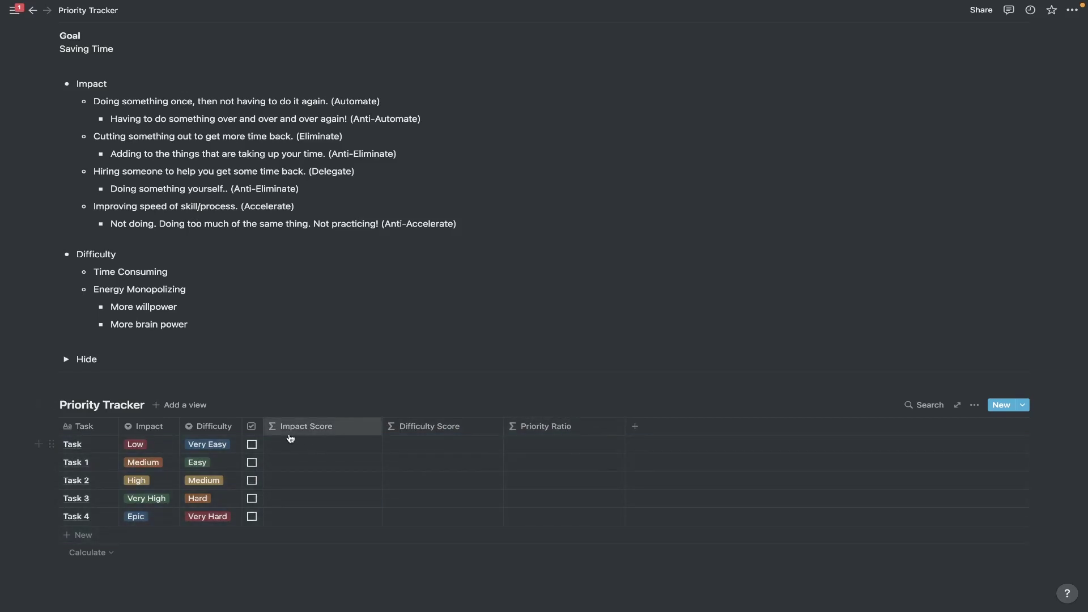
- Insert an empty code block below the Priority Tracker table
{"action": "scroll", "coordinate": [290, 436], "scroll_direction": "down", "scroll_amount": 3}
{"action": "left_click", "coordinate": [147, 467]}
{"action": "key", "text": "Return"}
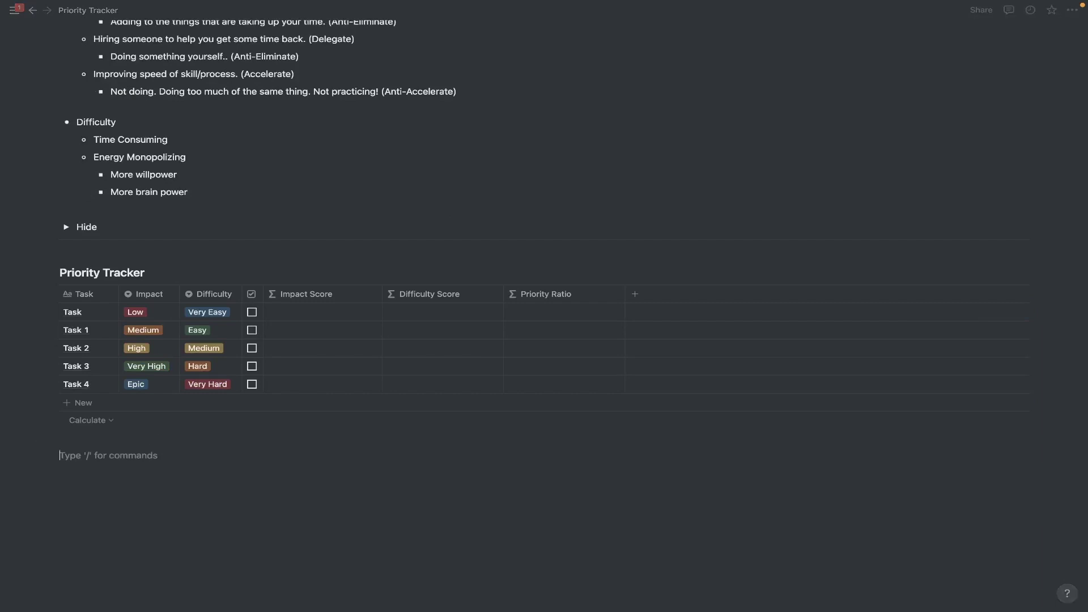
{"action": "type", "text": "/code"}
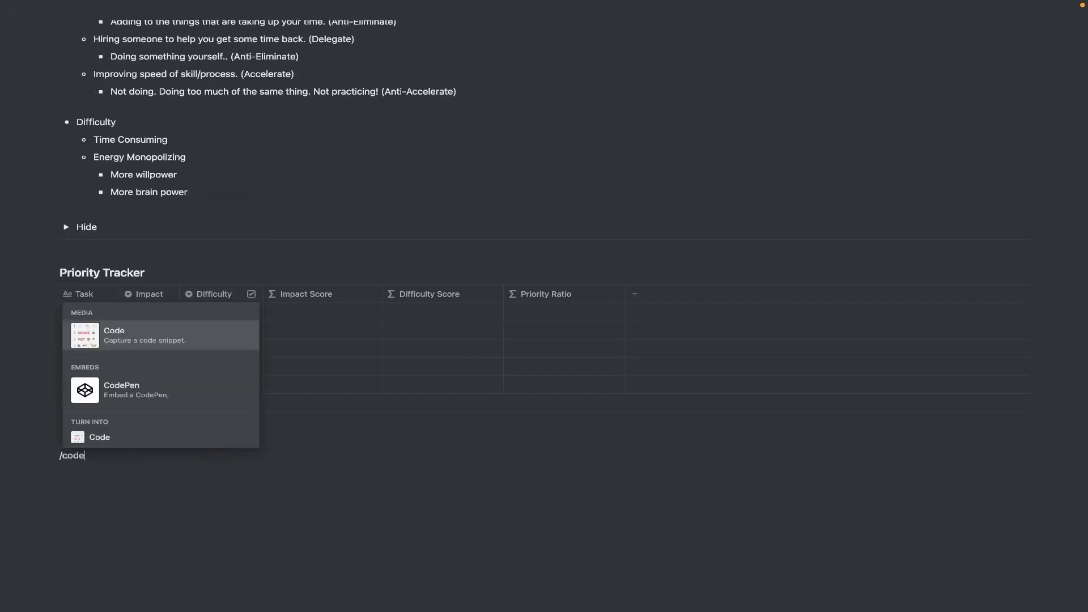
{"action": "key", "text": "Return"}
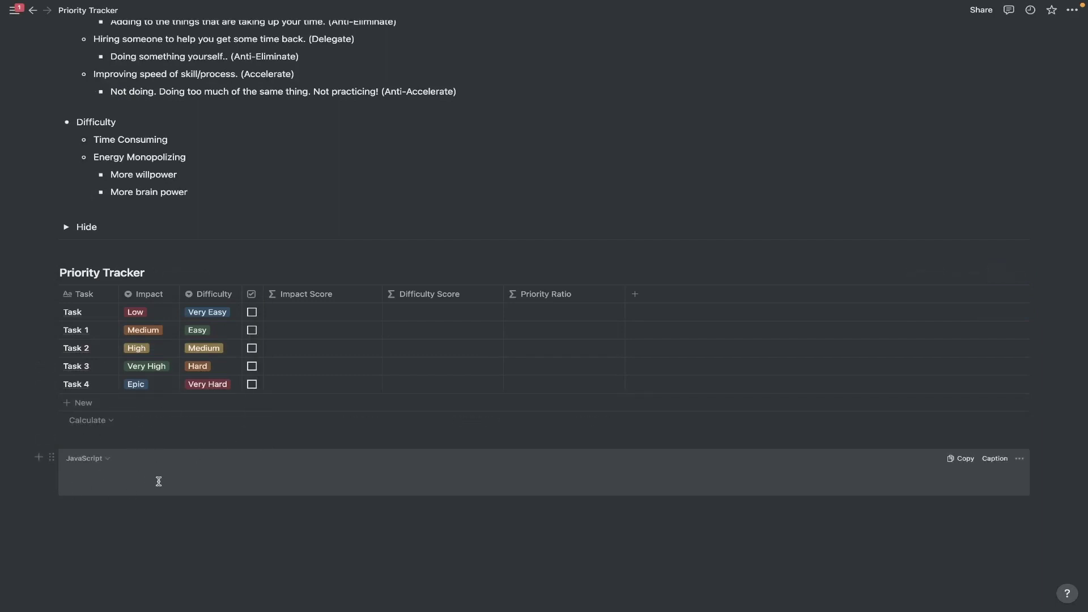
- Begin the Impact Score formula with the condition if(prop("Impact") == "Low"
{"action": "left_click", "coordinate": [301, 326]}
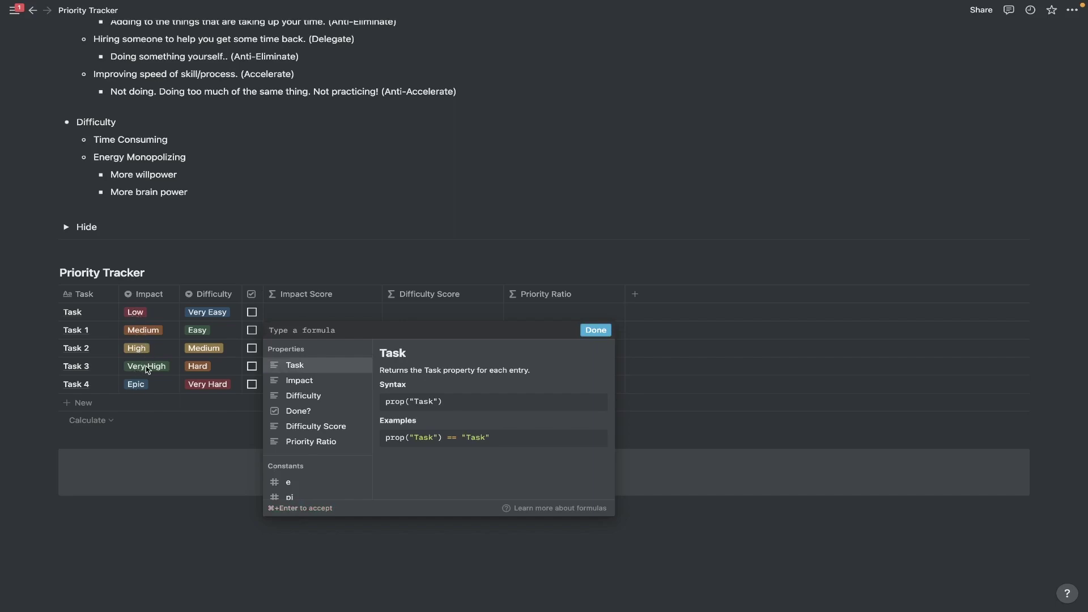
{"action": "type", "text": "if("}
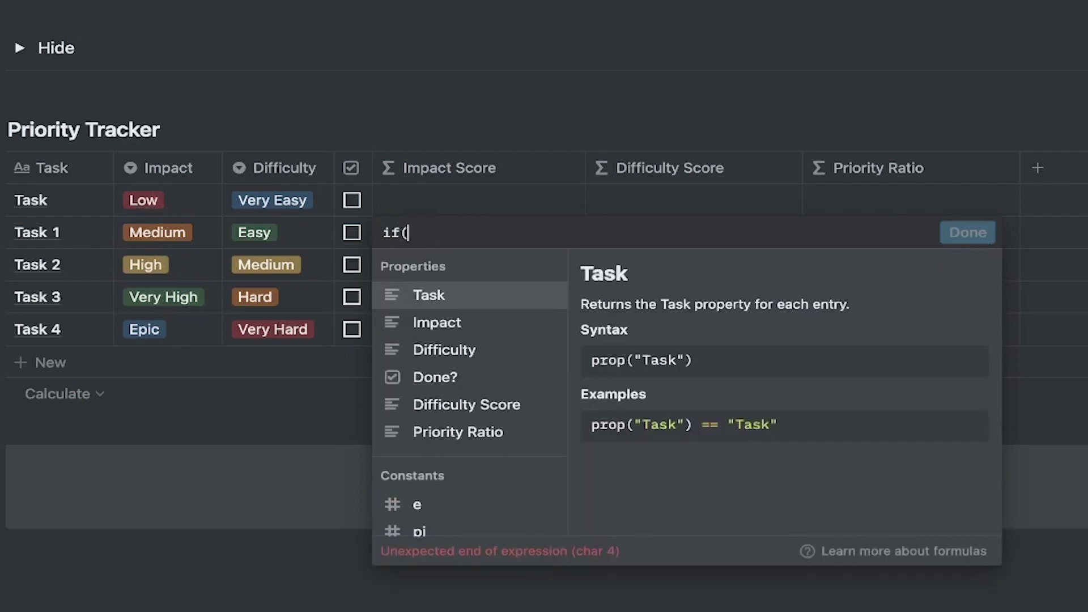
{"action": "type", "text": "prop"}
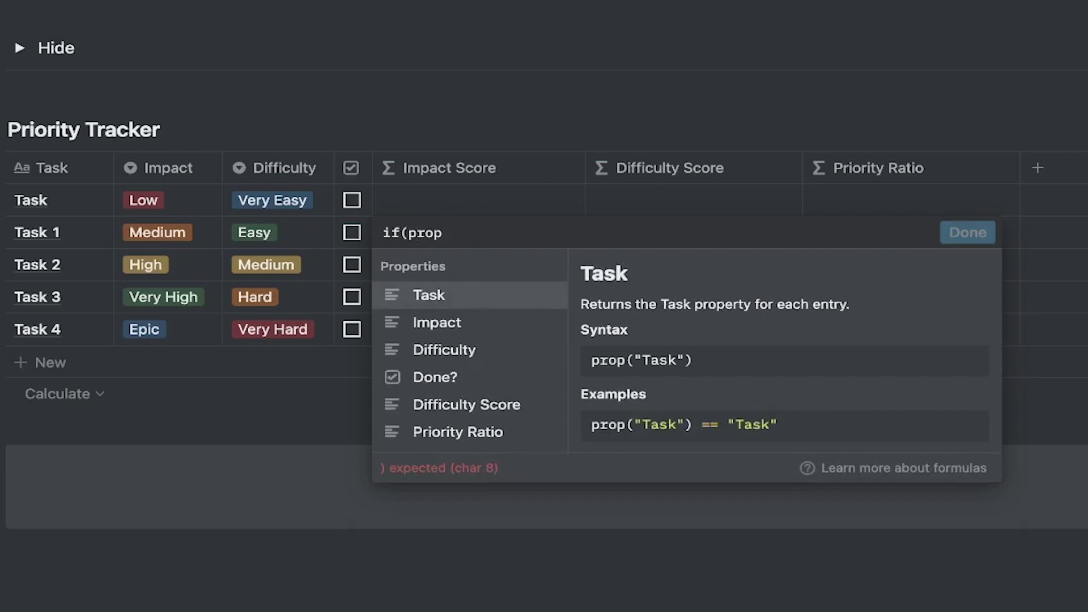
{"action": "left_click", "coordinate": [457, 324]}
{"action": "type", "text": "=="}
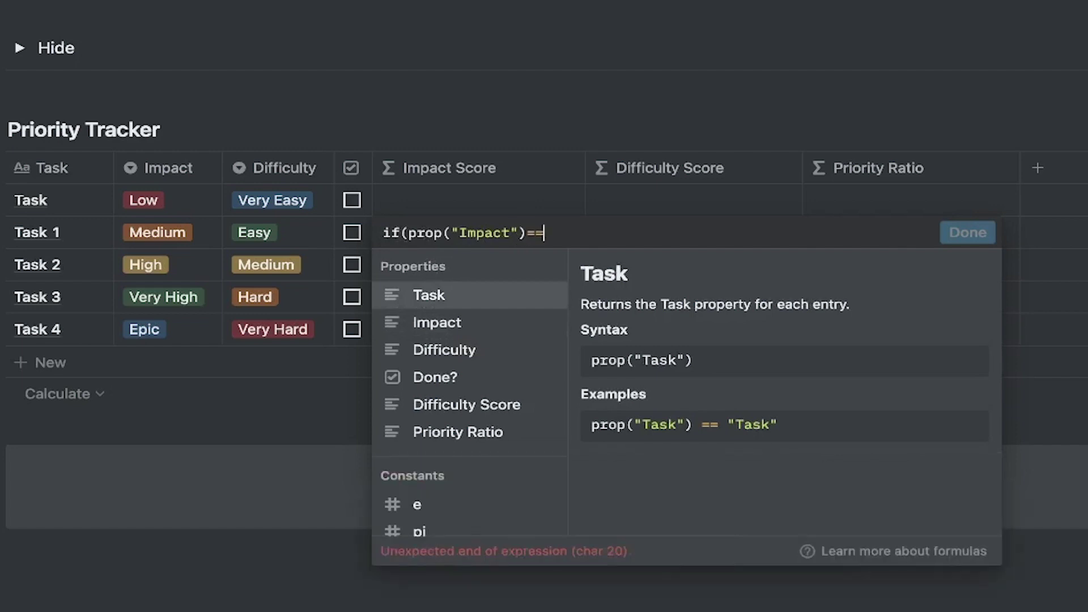
{"action": "type", "text": "Low"}
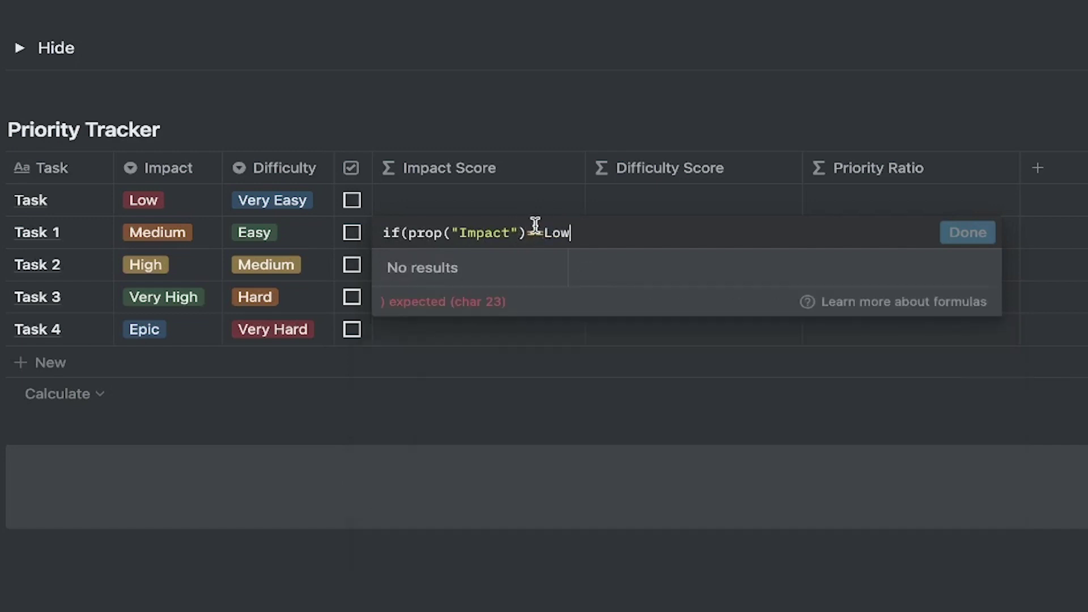
{"action": "left_click", "coordinate": [527, 230]}
{"action": "left_click", "coordinate": [553, 232]}
{"action": "type", "text": "\""}
{"action": "left_click", "coordinate": [616, 233]}
{"action": "type", "text": "\""}
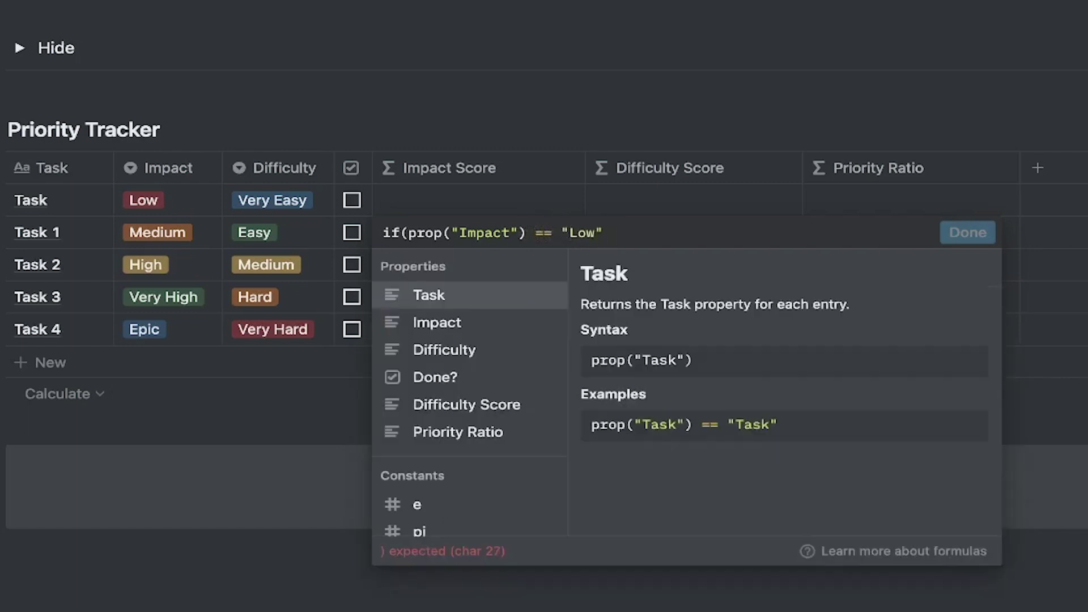
- Complete the Impact Score formula so that Low impact returns 10 and anything else returns 0
{"action": "type", "text": ", "}
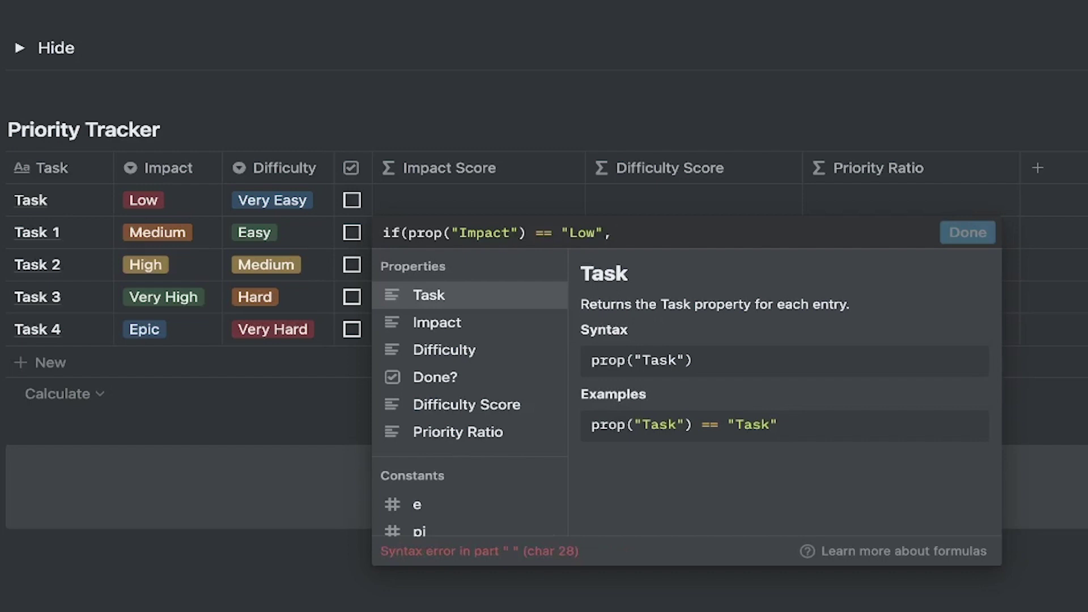
{"action": "type", "text": "10"}
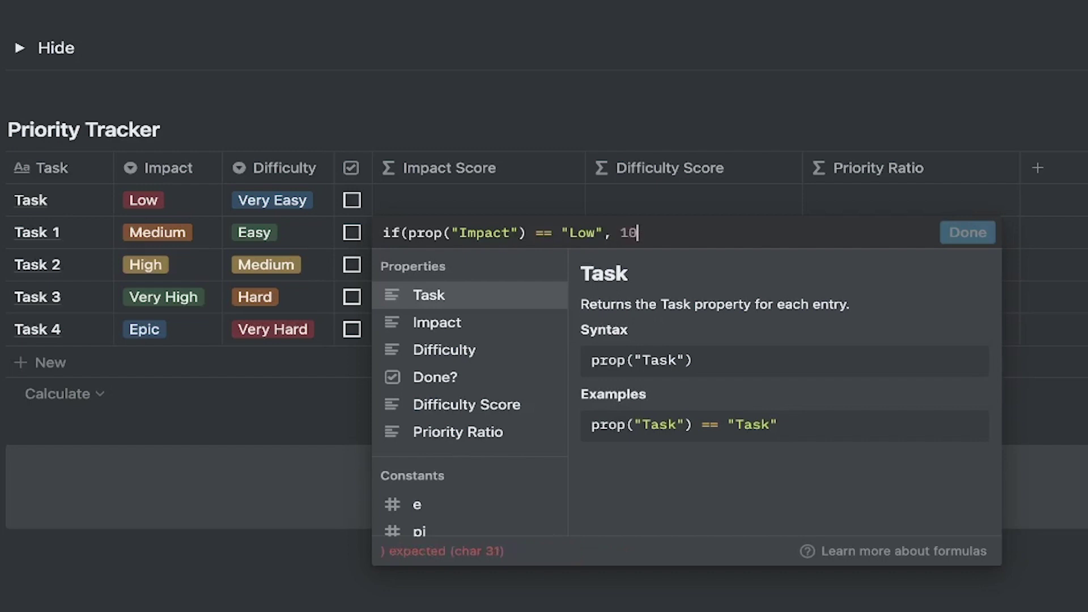
{"action": "type", "text": ", "}
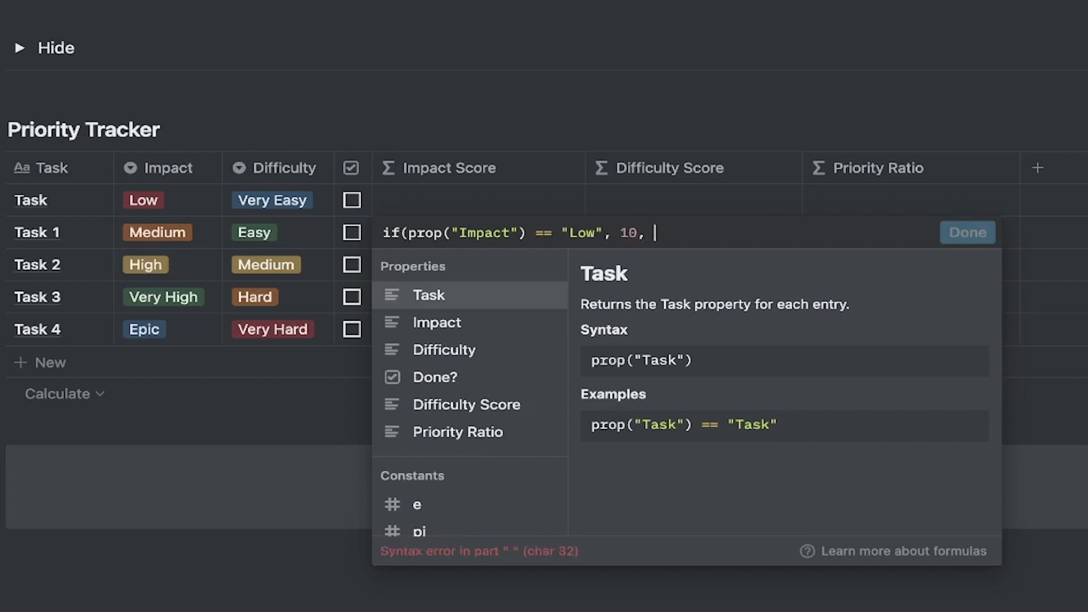
{"action": "type", "text": "0)"}
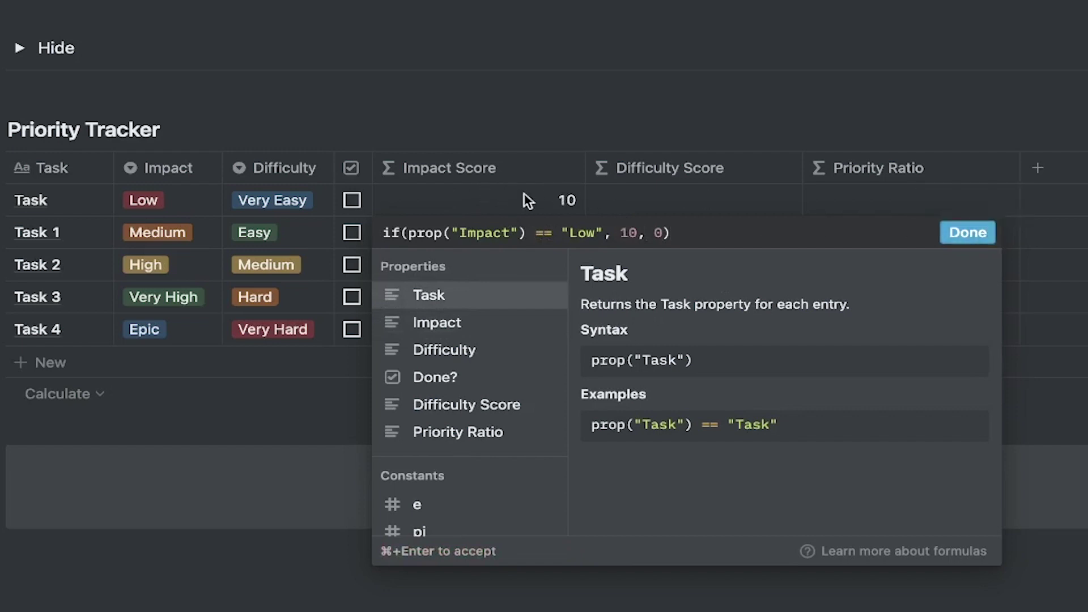
- Accept the Impact Score formula, copy it into the code block below the table and remove its trailing "0)"
{"action": "left_click_drag", "start_coordinate": [707, 233], "coordinate": [299, 210]}
{"action": "key", "text": "super+c"}
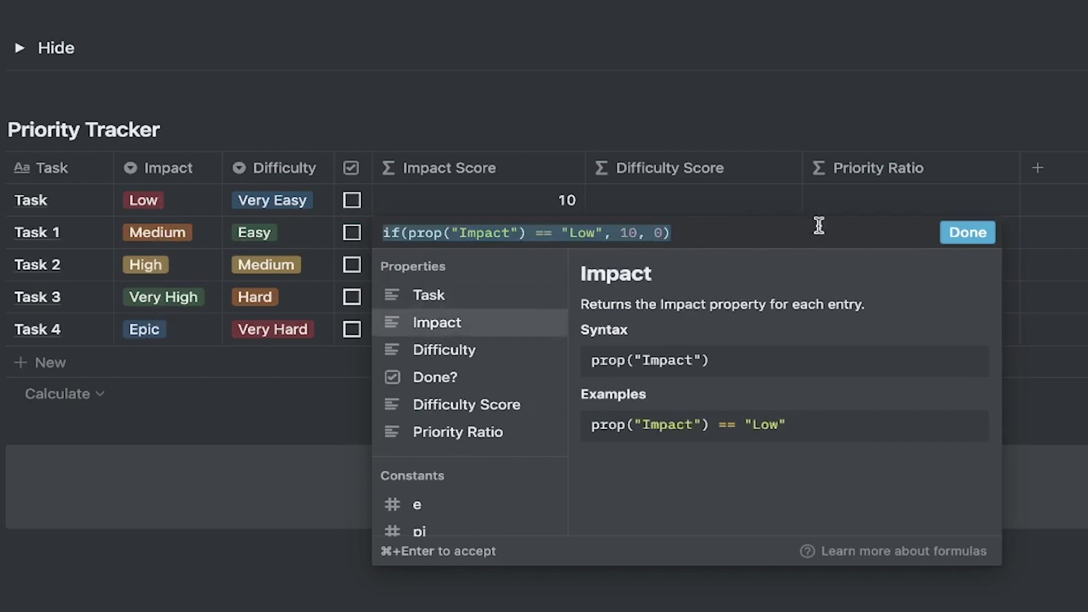
{"action": "left_click", "coordinate": [963, 233]}
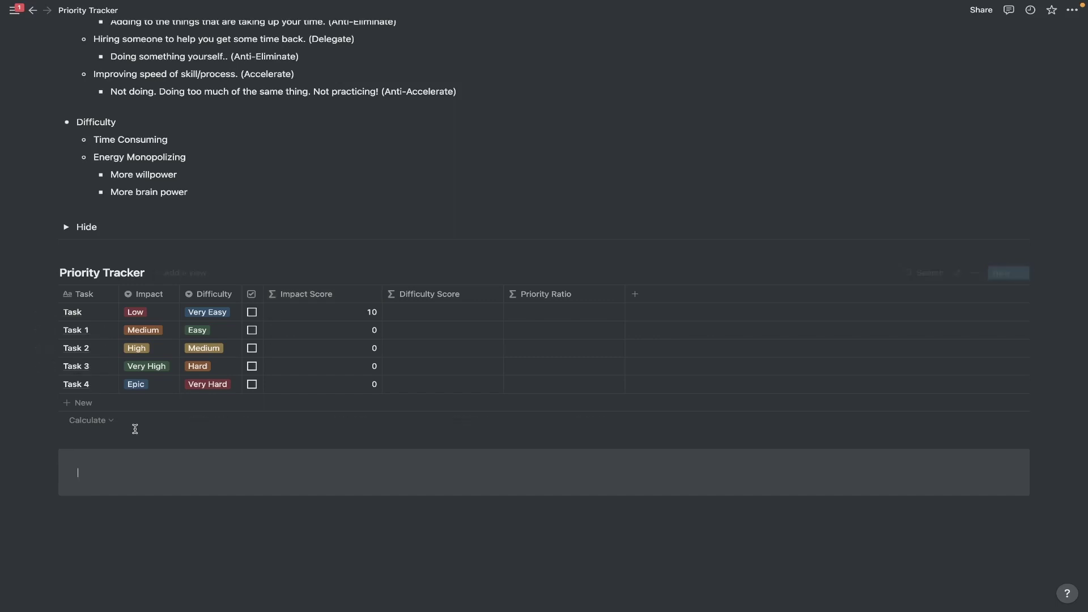
{"action": "scroll", "coordinate": [141, 411], "scroll_direction": "down", "scroll_amount": 2}
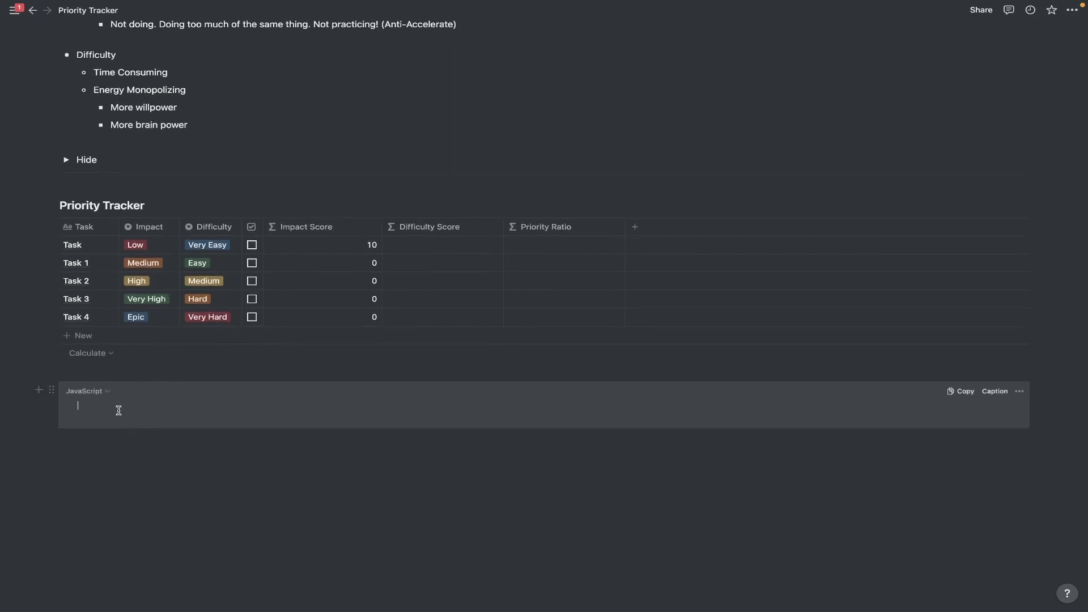
{"action": "left_click", "coordinate": [118, 410]}
{"action": "key", "text": "super+v"}
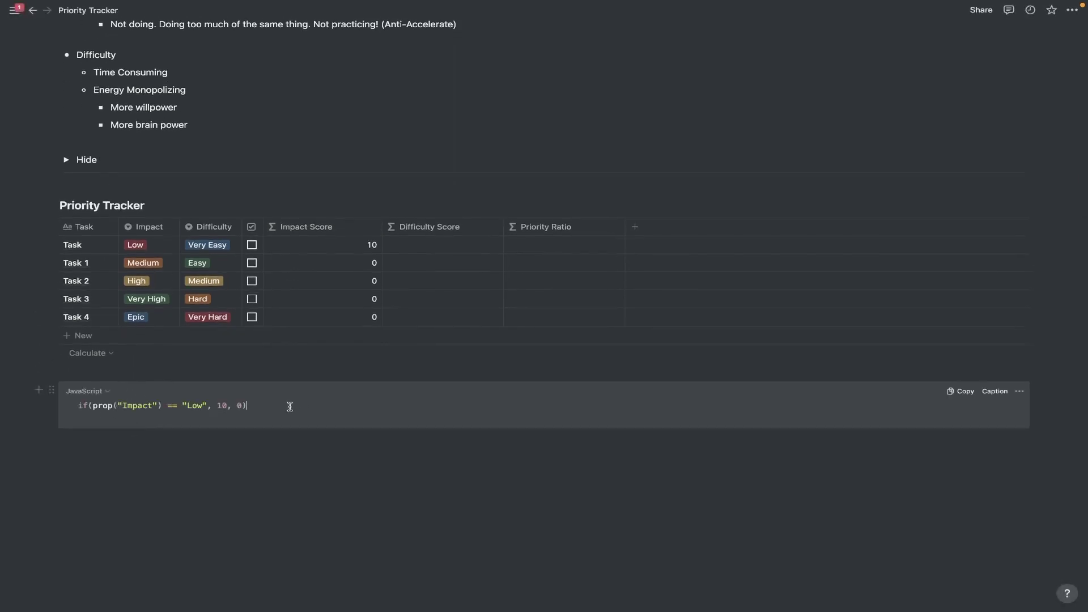
{"action": "key", "text": "BackSpace"}
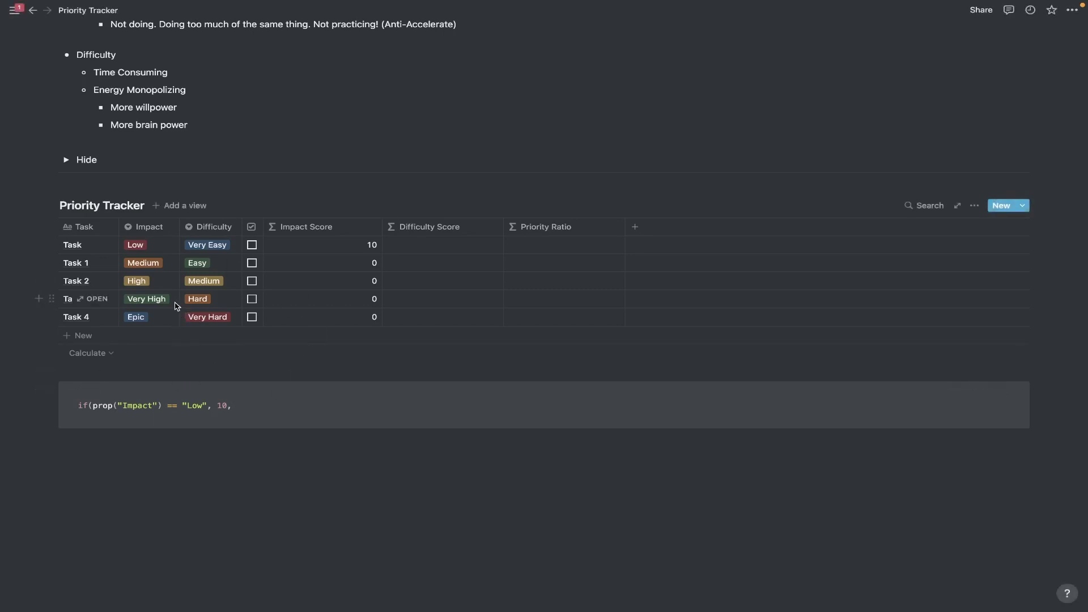
- Duplicate the Low condition onto a second line of the code block and change it to "Medium" with the value 20
{"action": "key", "text": "Return"}
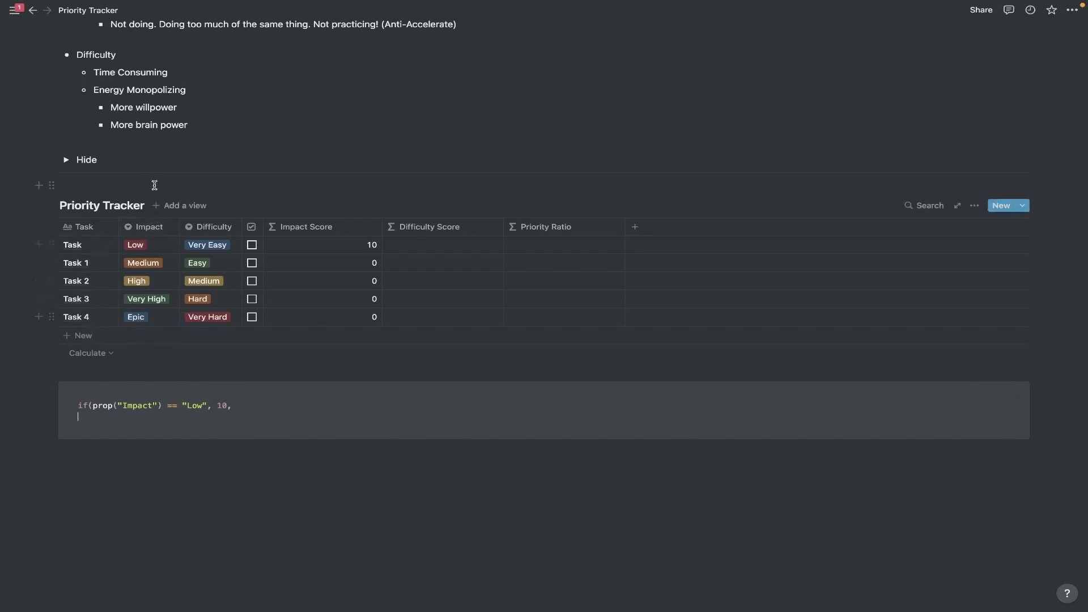
{"action": "left_click_drag", "start_coordinate": [74, 405], "coordinate": [280, 406]}
{"action": "key", "text": "ctrl+c"}
{"action": "left_click", "coordinate": [166, 428]}
{"action": "key", "text": "ctrl+v"}
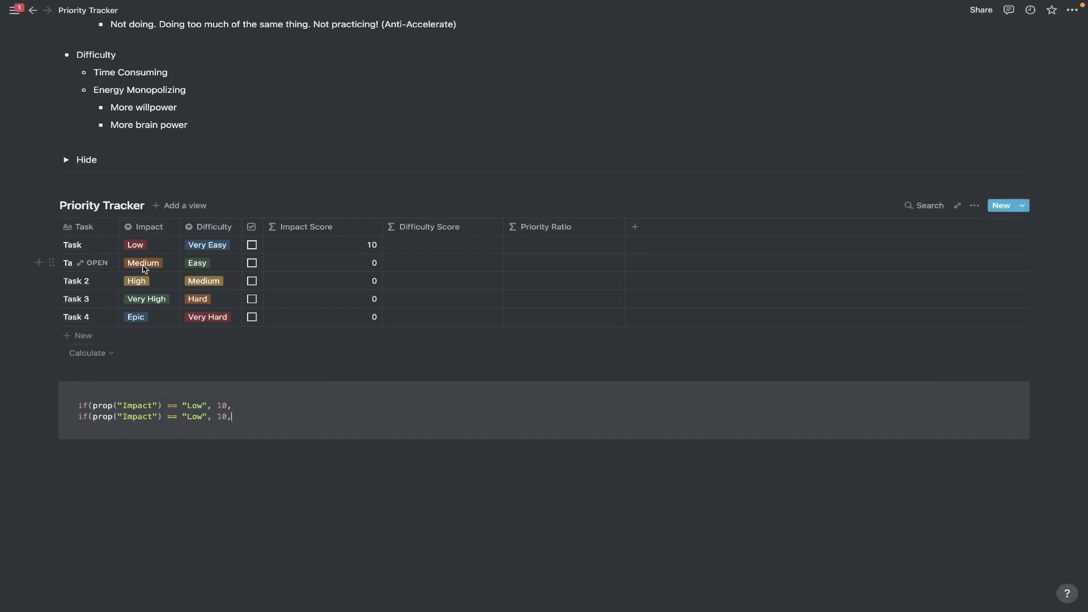
{"action": "double_click", "coordinate": [195, 417]}
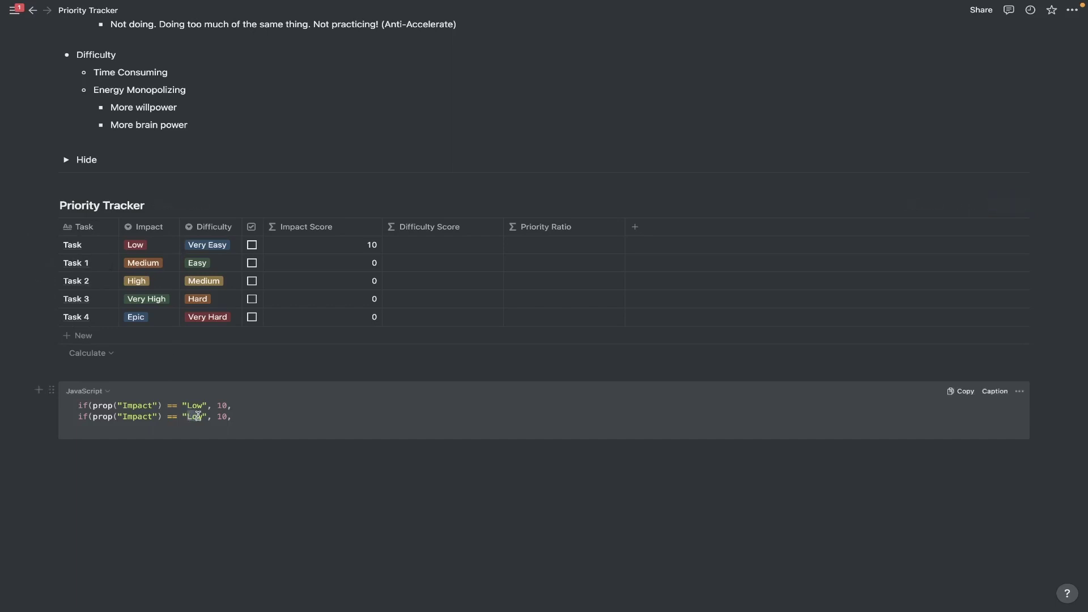
{"action": "type", "text": "Medium"}
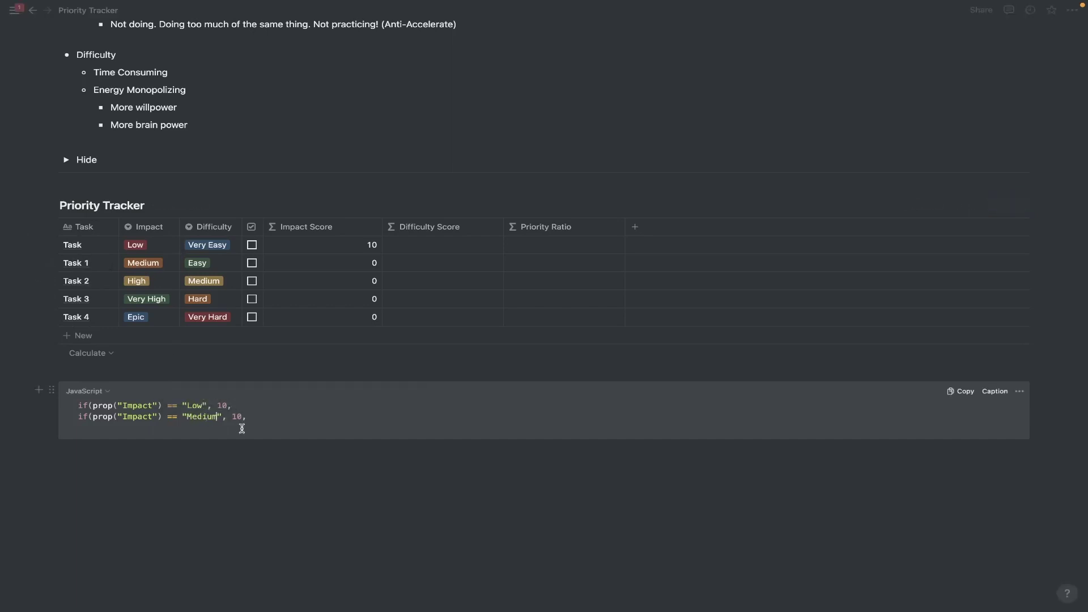
{"action": "double_click", "coordinate": [237, 418]}
{"action": "type", "text": "20"}
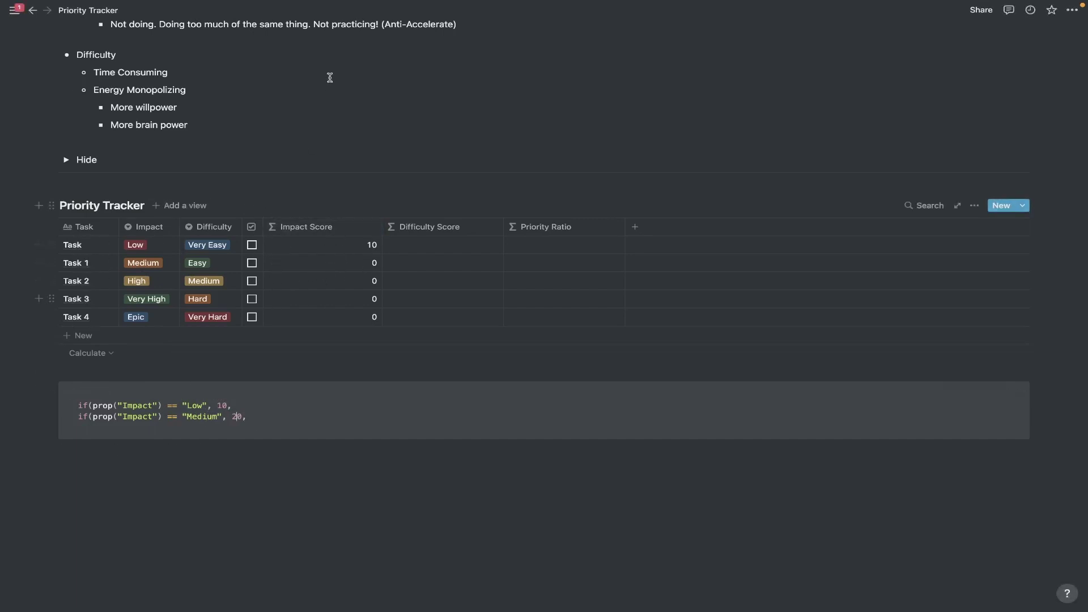
- Duplicate the Medium condition onto a third line and change it to "High" with the value 30
{"action": "left_click_drag", "start_coordinate": [254, 416], "coordinate": [73, 417]}
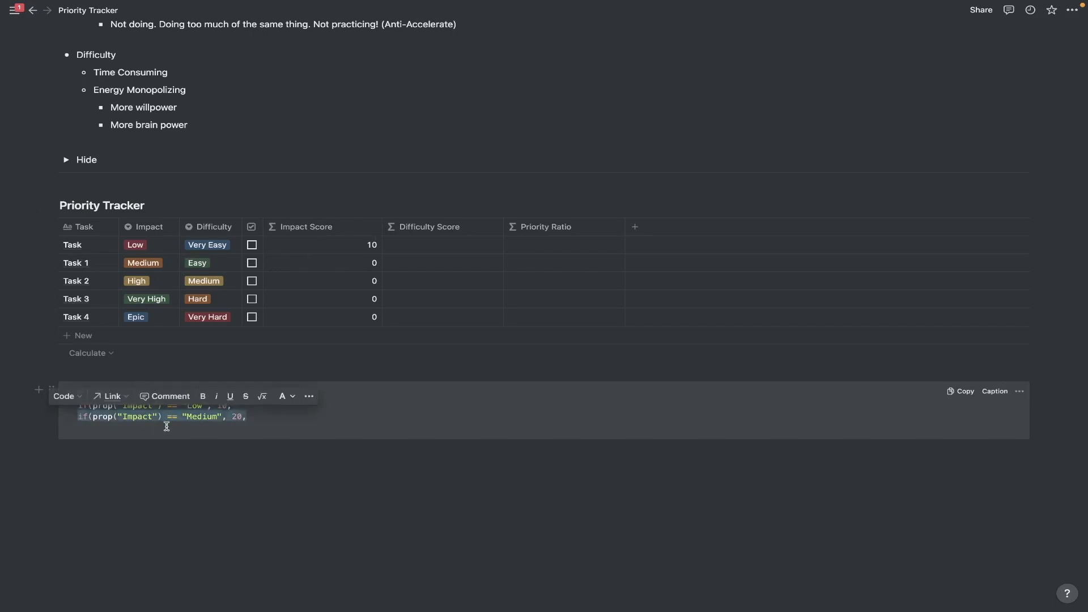
{"action": "key", "text": "ctrl+c"}
{"action": "left_click", "coordinate": [252, 421]}
{"action": "key", "text": "Return"}
{"action": "key", "text": "ctrl+v"}
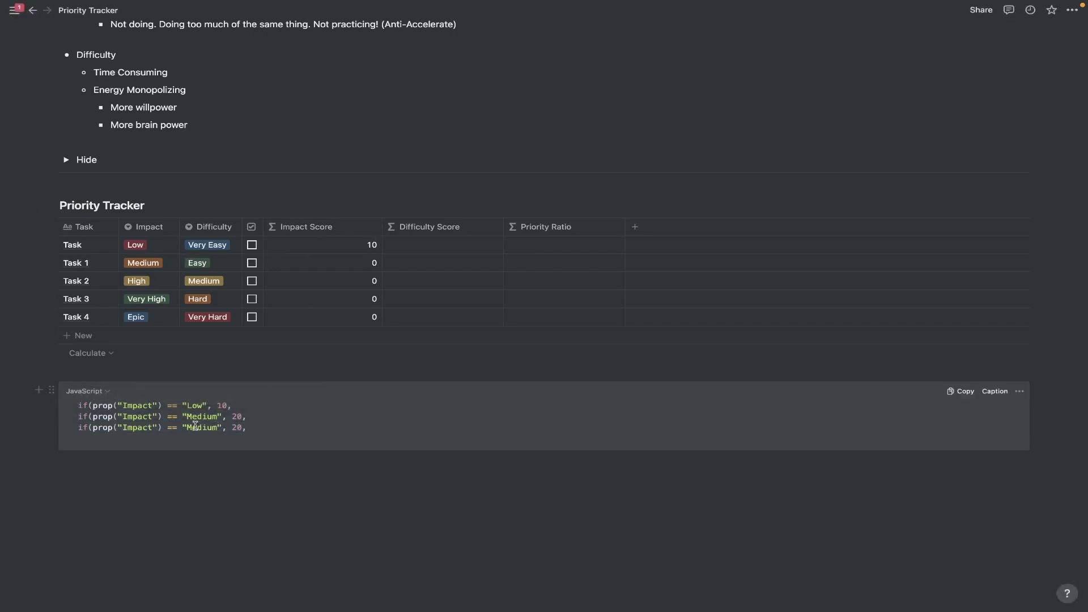
{"action": "left_click_drag", "start_coordinate": [188, 426], "coordinate": [220, 427]}
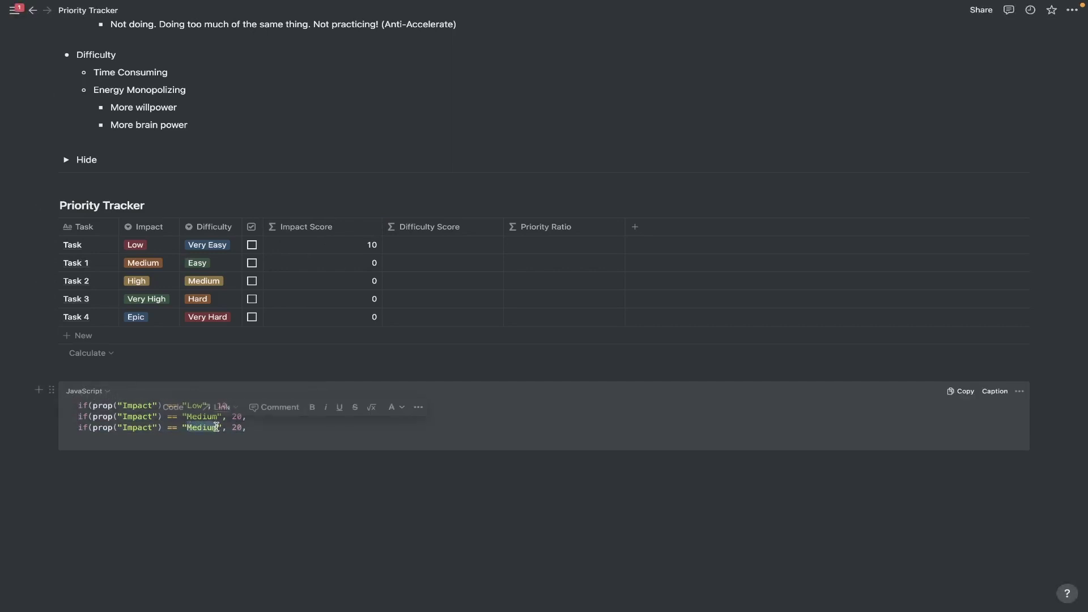
{"action": "type", "text": "High"}
{"action": "left_click_drag", "start_coordinate": [222, 427], "coordinate": [232, 426]}
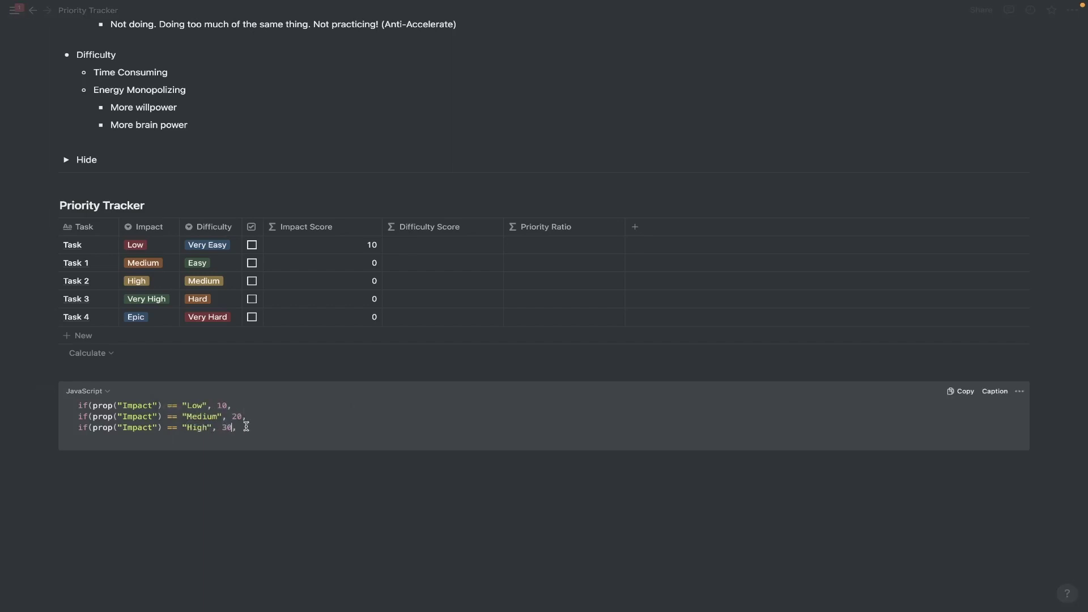
{"action": "type", "text": "30"}
- Duplicate the High condition onto a fourth line and change it to "Very High" with the value 40
{"action": "key", "text": "Return"}
{"action": "key", "text": "ctrl+v"}
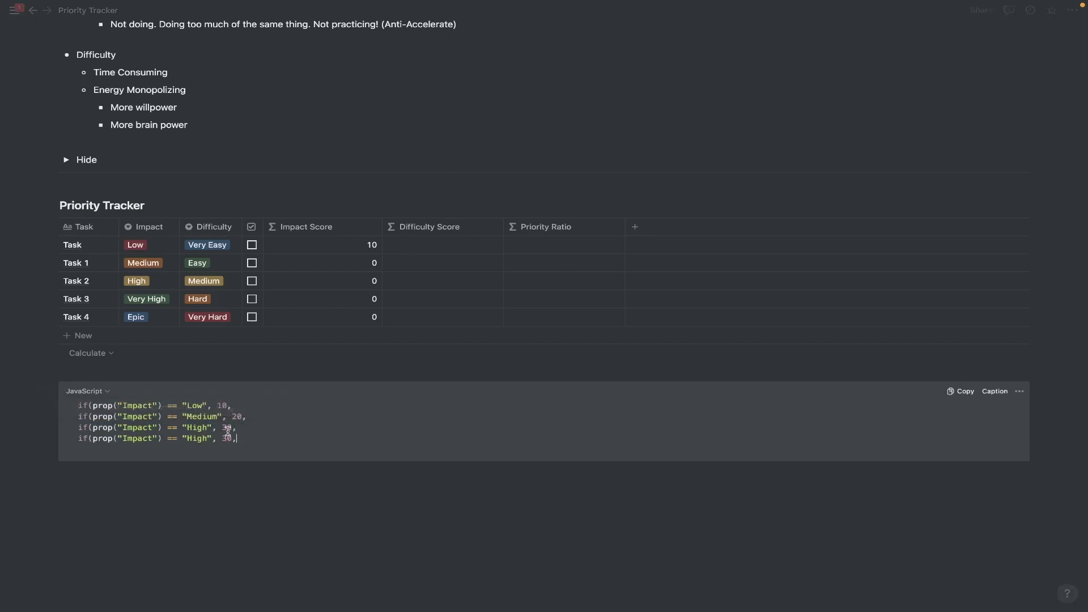
{"action": "type", "text": "Very Hi"}
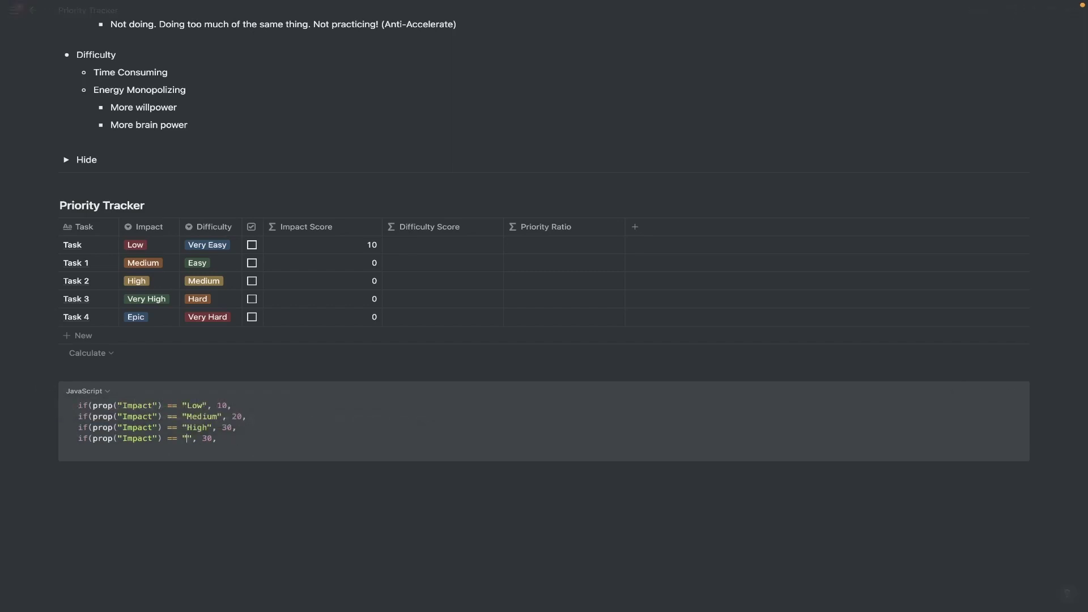
{"action": "type", "text": "gh"}
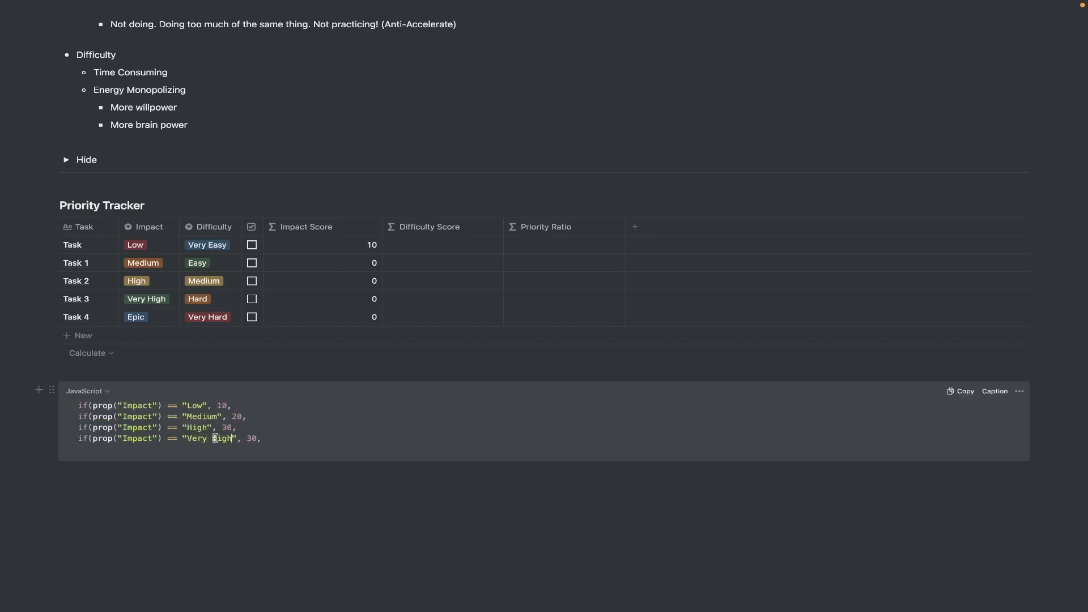
{"action": "triple_click", "coordinate": [251, 438]}
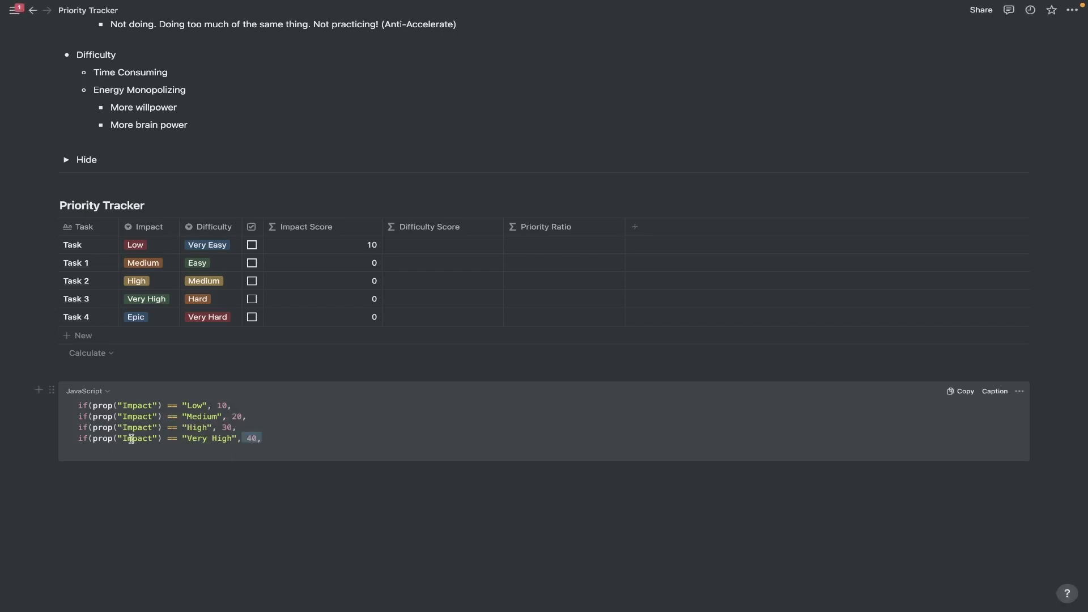
- Duplicate the Very High condition onto a fifth line and change it to "Epic" with the value 50
{"action": "left_click", "coordinate": [274, 439]}
{"action": "key", "text": "Return"}
{"action": "key", "text": "ctrl+v"}
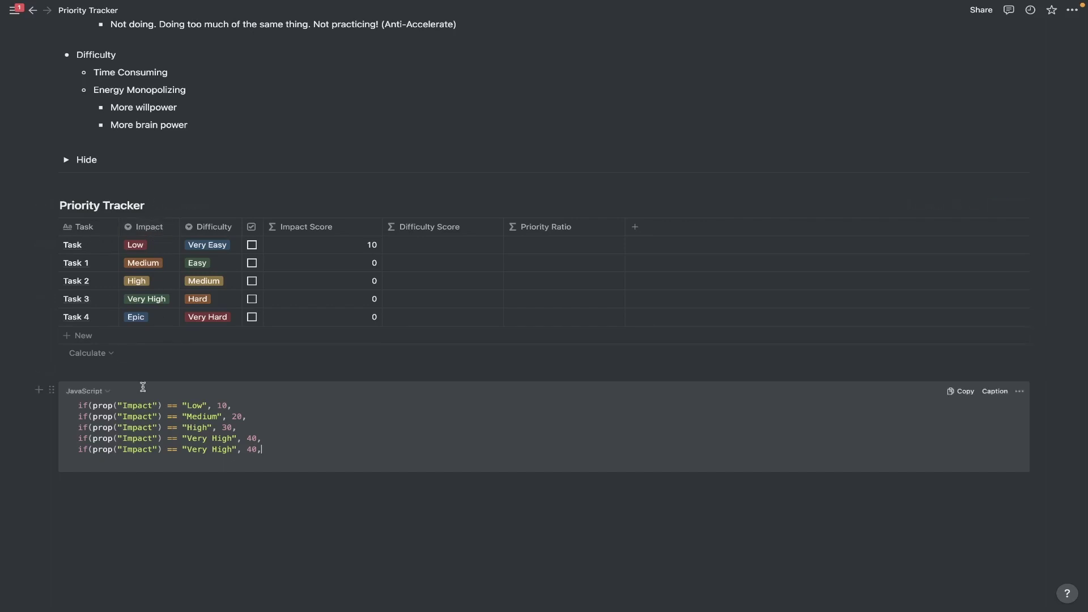
{"action": "left_click_drag", "start_coordinate": [189, 449], "coordinate": [234, 449]}
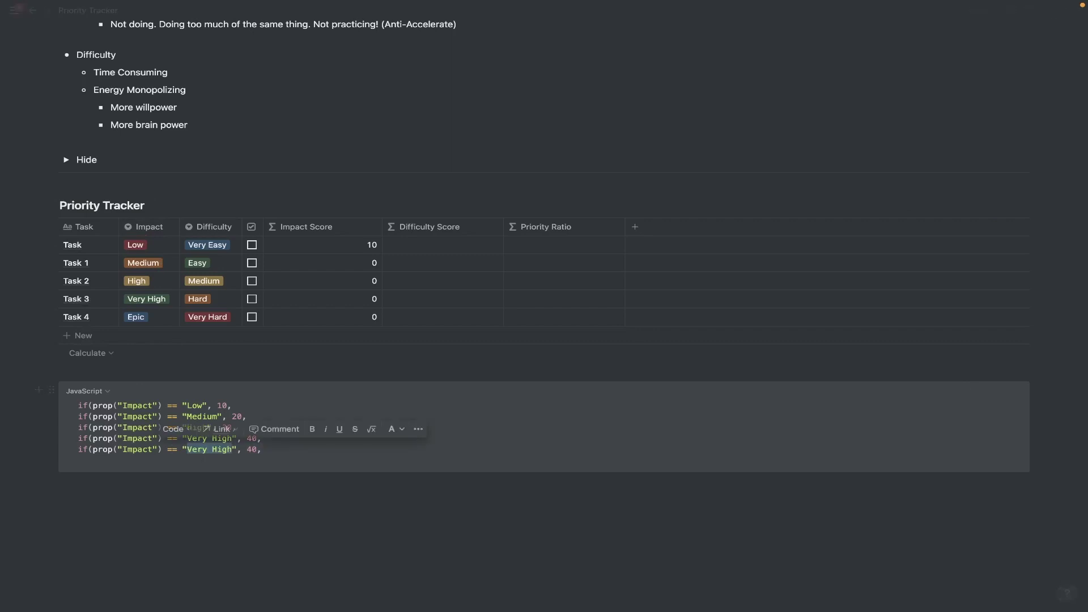
{"action": "type", "text": "Epic"}
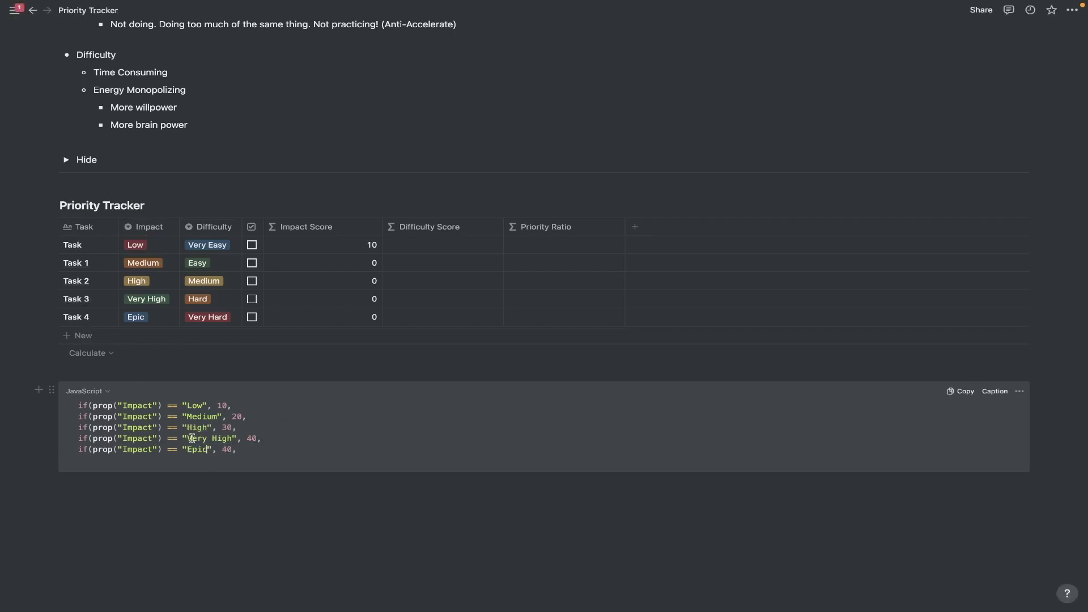
{"action": "left_click", "coordinate": [231, 449]}
{"action": "key", "text": "BackSpace"}
{"action": "type", "text": "5"}
{"action": "key", "text": "BackSpace"}
{"action": "key", "text": "BackSpace"}
{"action": "type", "text": "50"}
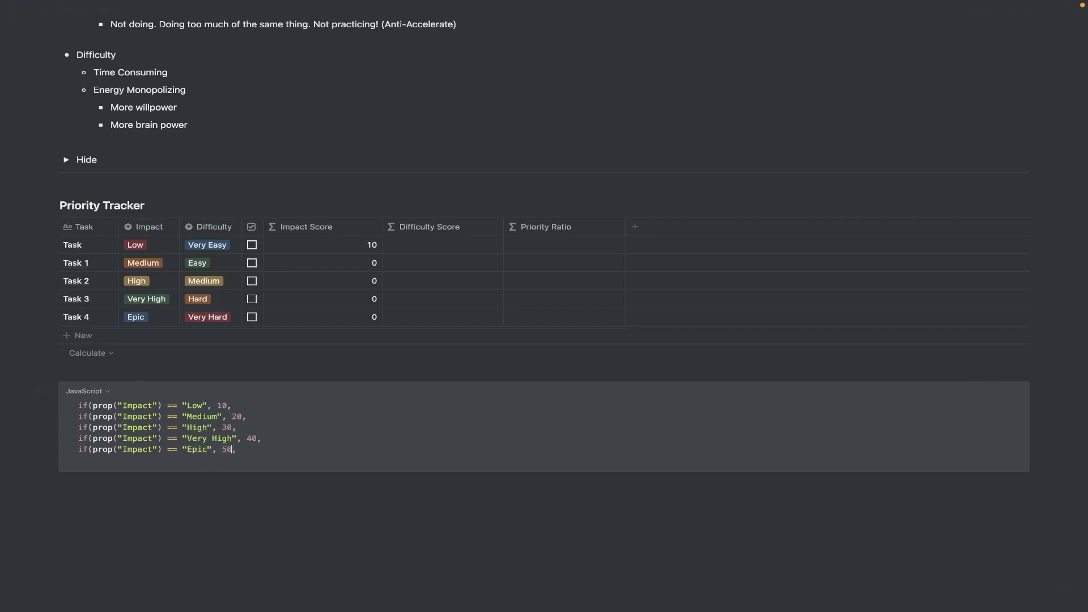
- Add 0 as the fallback value at the end of the Epic line in the code block
{"action": "left_click", "coordinate": [249, 450]}
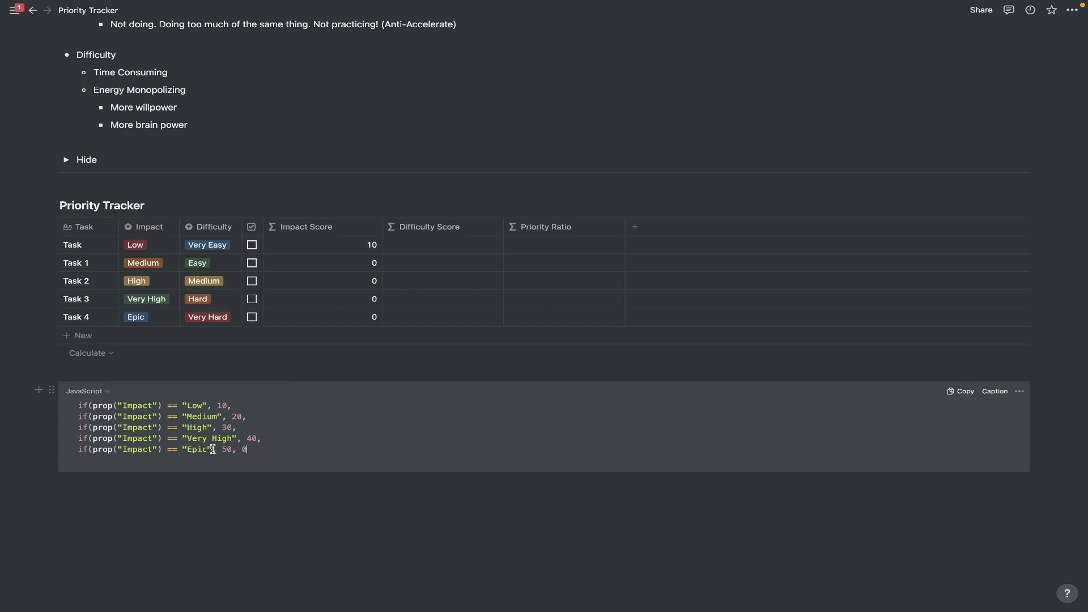
{"action": "double_click", "coordinate": [243, 448]}
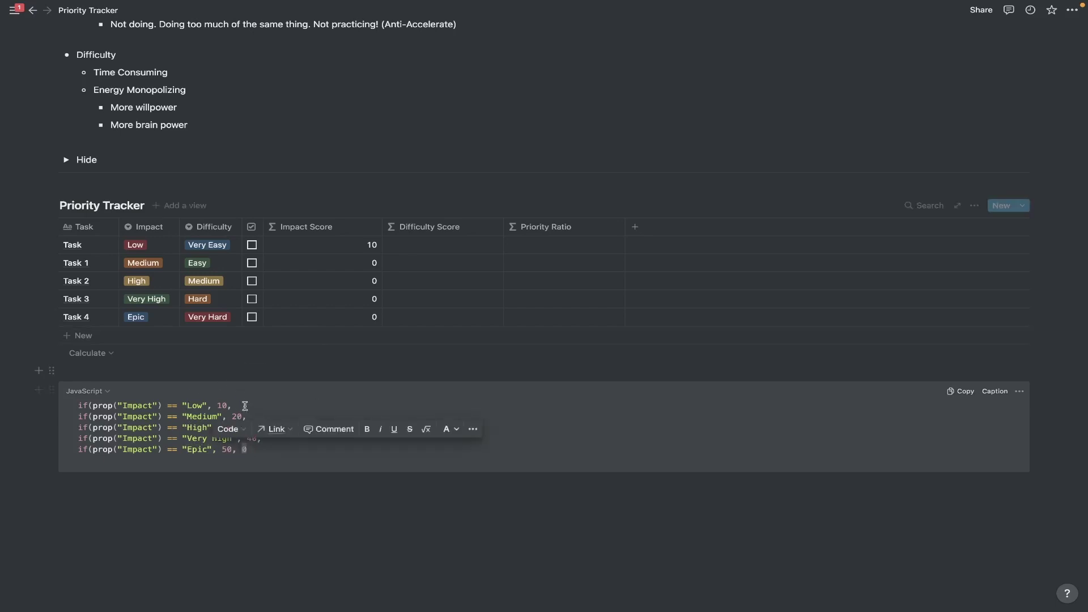
{"action": "left_click", "coordinate": [251, 452]}
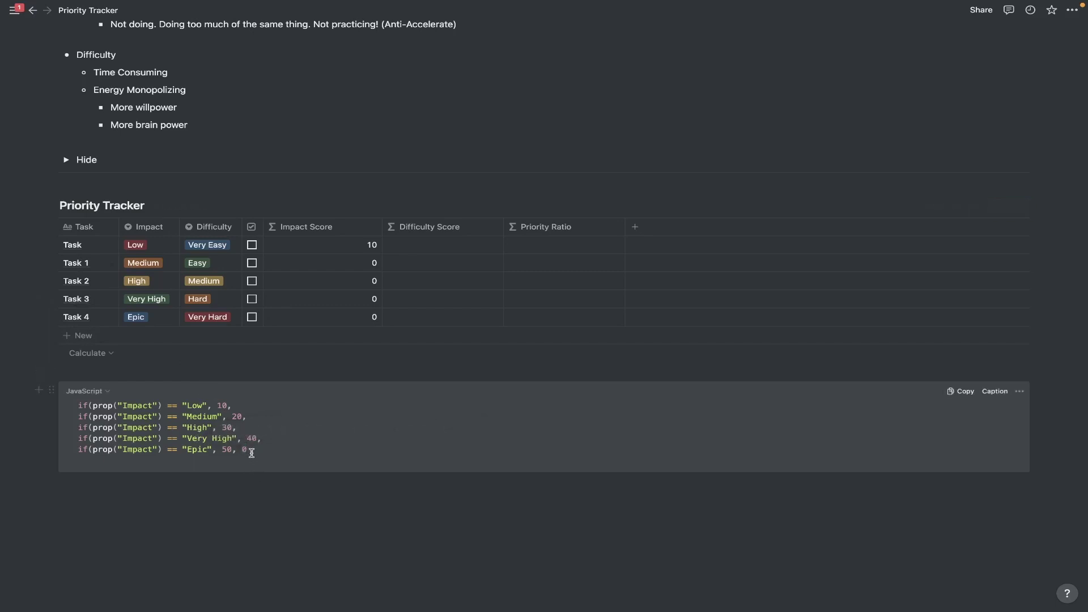
- Close the nested Impact formula in the code block with five closing parentheses after the 0 fallback
{"action": "double_click", "coordinate": [245, 450]}
{"action": "left_click", "coordinate": [249, 451]}
{"action": "left_click", "coordinate": [92, 405]}
{"action": "key", "text": "Down"}
{"action": "key", "text": "Down"}
{"action": "left_click", "coordinate": [272, 449]}
{"action": "type", "text": ")"}
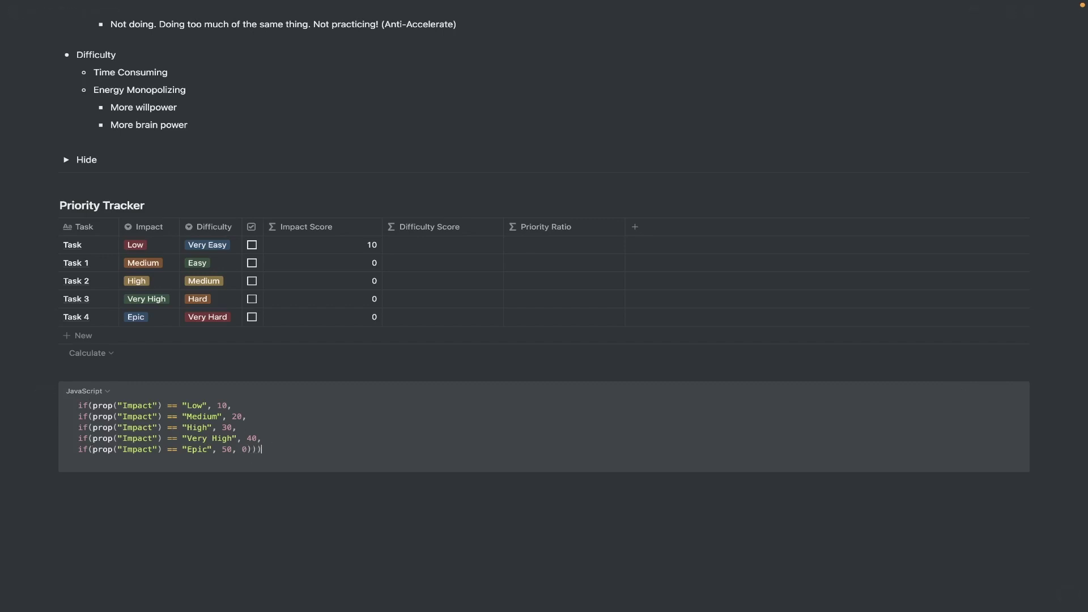
{"action": "type", "text": ")"}
- Replace the Impact Score formula with the full nested Impact expression from the code block, and narrow that column to fit its title
{"action": "left_click_drag", "start_coordinate": [303, 451], "coordinate": [77, 396]}
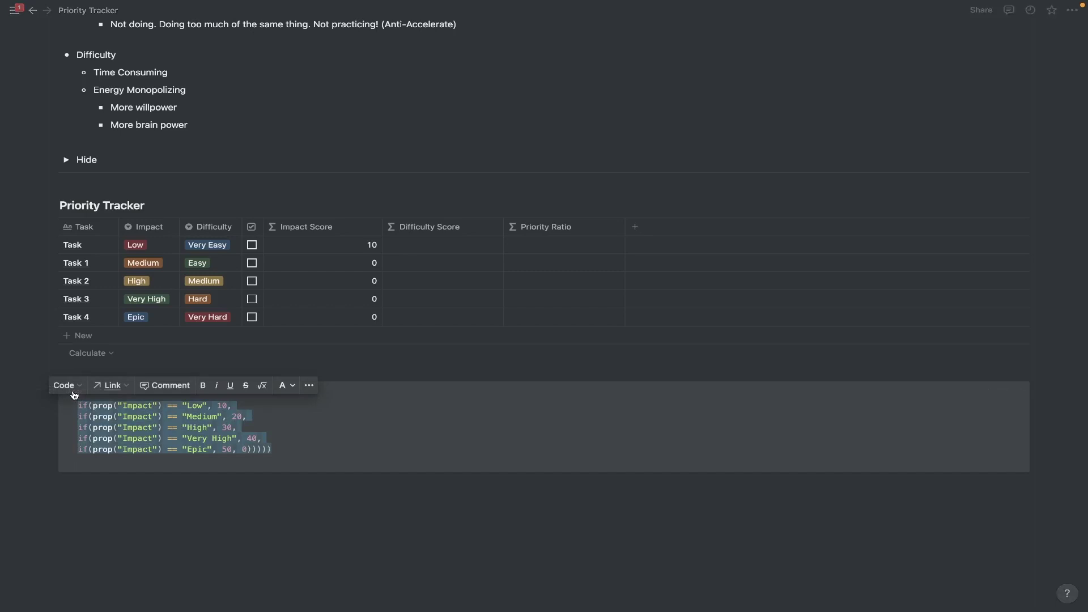
{"action": "left_click", "coordinate": [361, 246]}
{"action": "left_click_drag", "start_coordinate": [456, 265], "coordinate": [248, 254]}
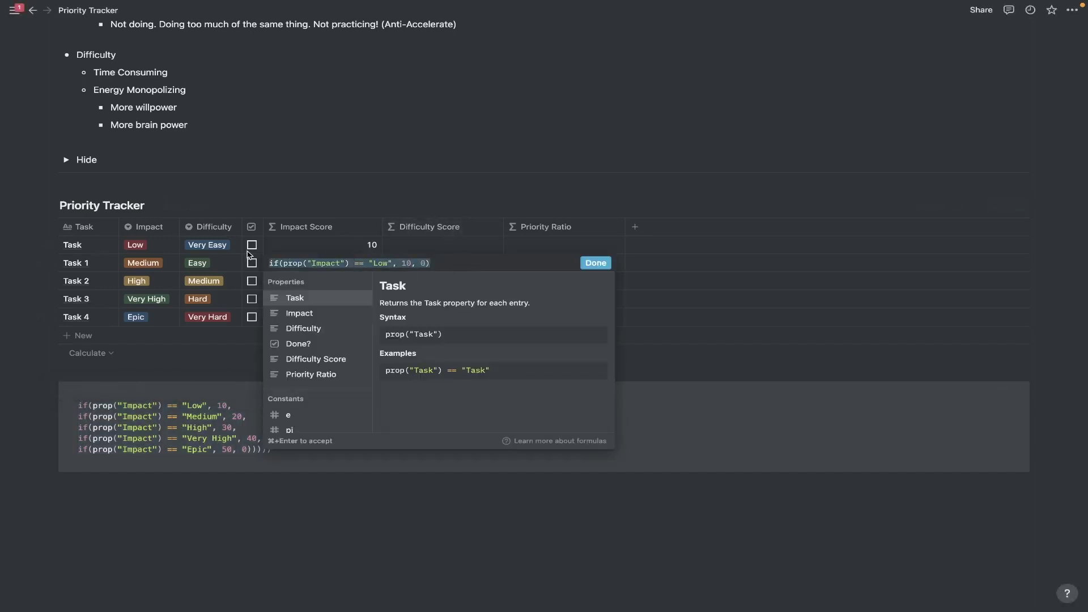
{"action": "key", "text": "BackSpace"}
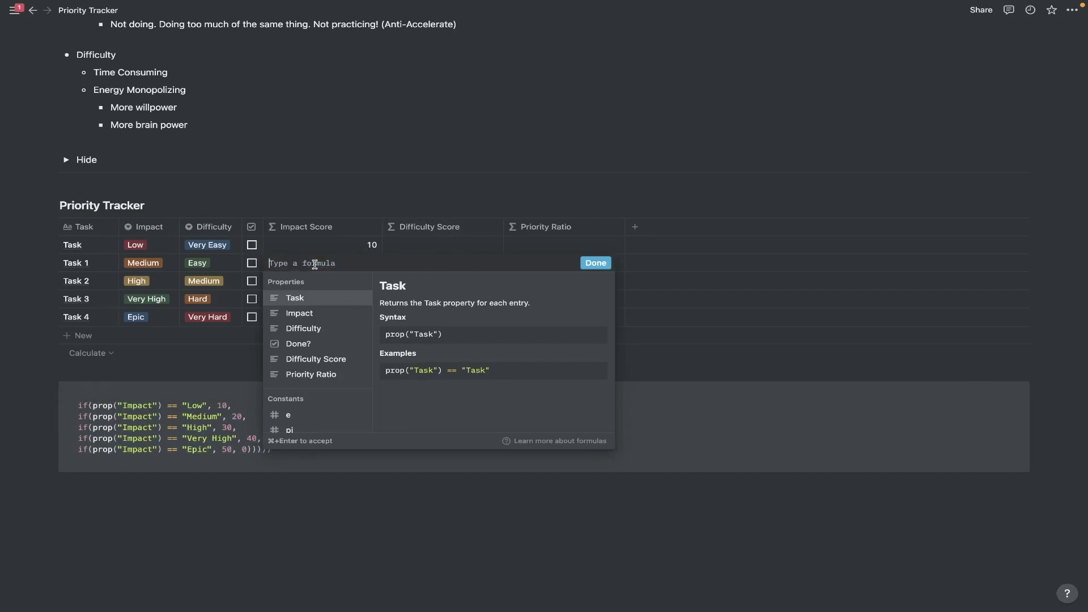
{"action": "type", "text": "if(prop(\"Impact\") == \"Low\", 10,if(prop(\"Impact\") == \"Medium\", 20,if(prop(\"Impact\") == \"High\", 30,if(prop(\"Impact\") == \"Very High\", 40,if(prop(\"Impact\") == \"Epic\", 50, 0)))))"}
{"action": "left_click", "coordinate": [595, 281]}
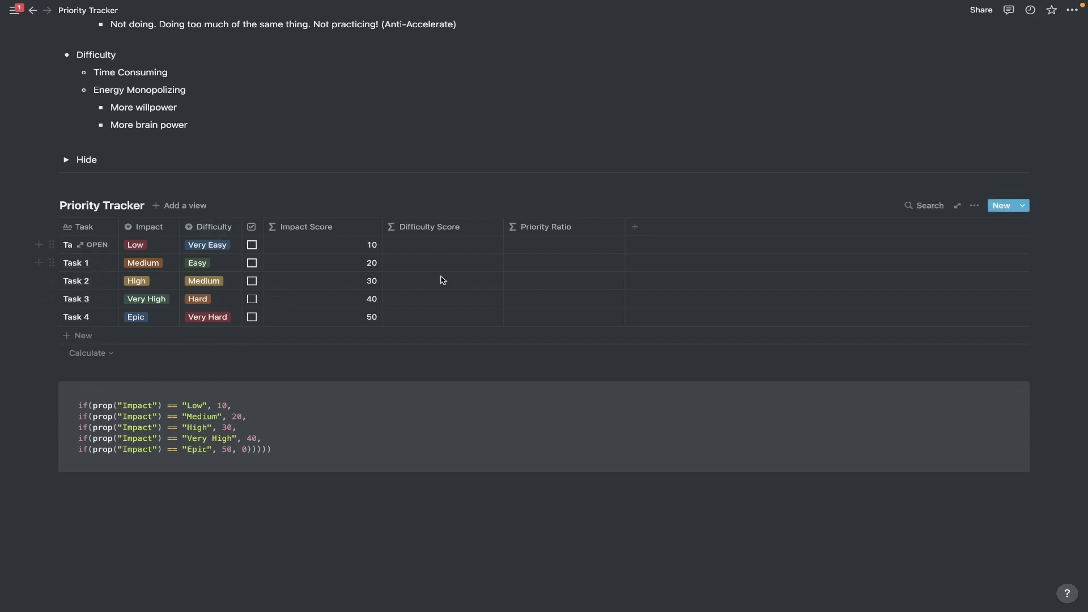
{"action": "left_click_drag", "start_coordinate": [382, 224], "coordinate": [343, 224]}
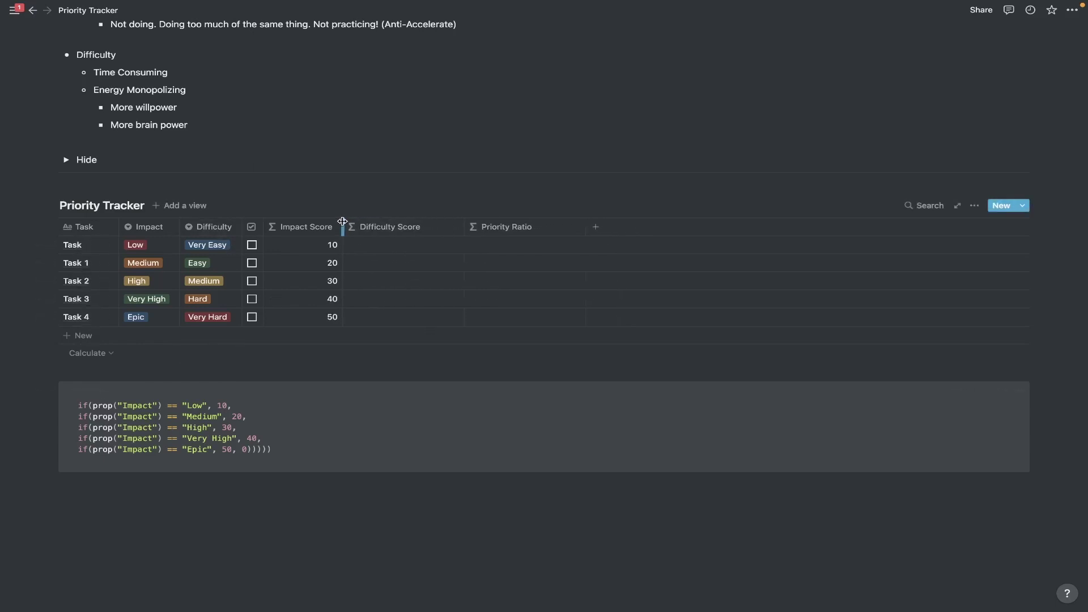
- Duplicate the five-line Impact formula below itself in the code block, separated by a blank line
{"action": "left_click", "coordinate": [282, 450]}
{"action": "left_click_drag", "start_coordinate": [65, 414], "coordinate": [63, 404]}
{"action": "key", "text": "ctrl+c"}
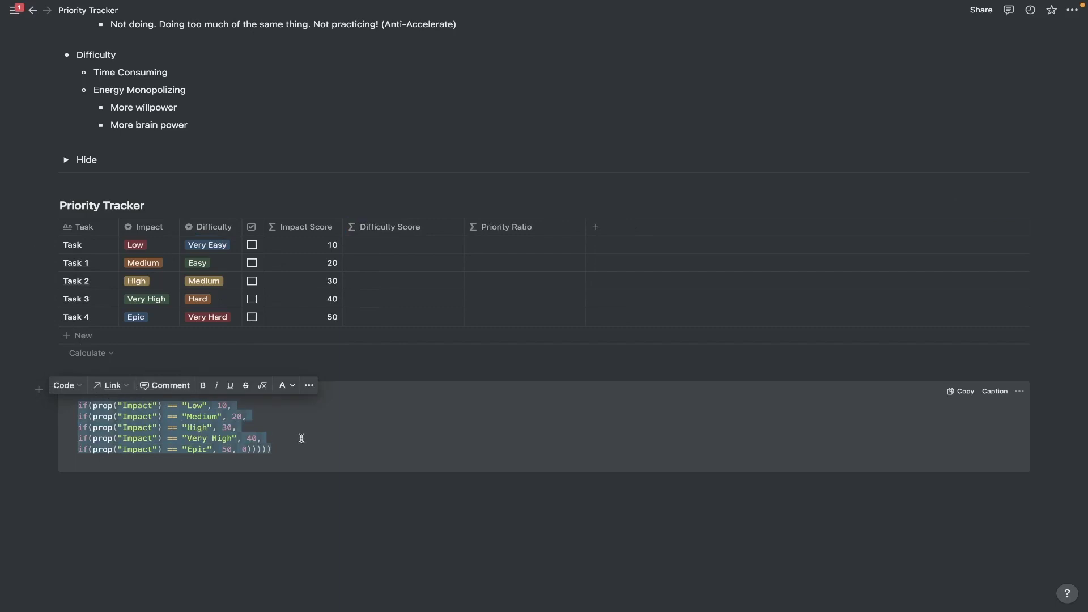
{"action": "left_click", "coordinate": [288, 451]}
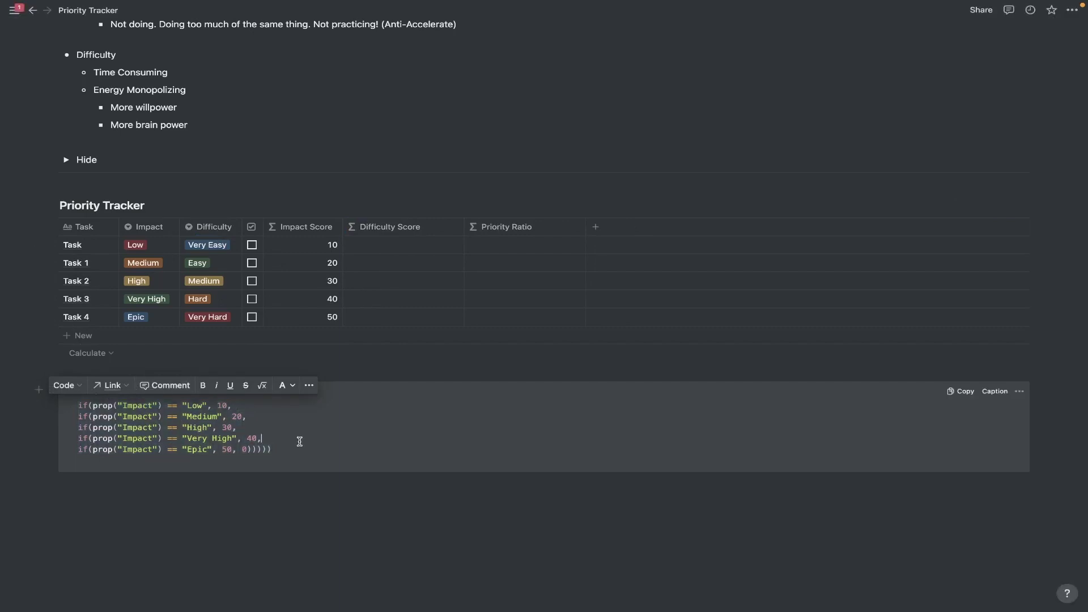
{"action": "key", "text": "Return"}
{"action": "key", "text": "Return"}
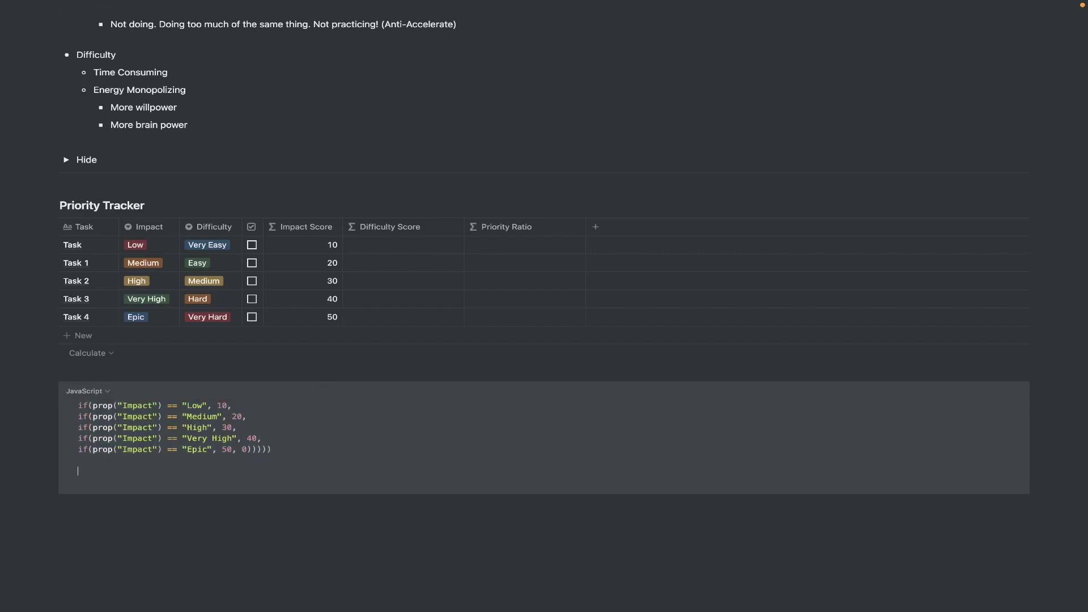
{"action": "key", "text": "ctrl+v"}
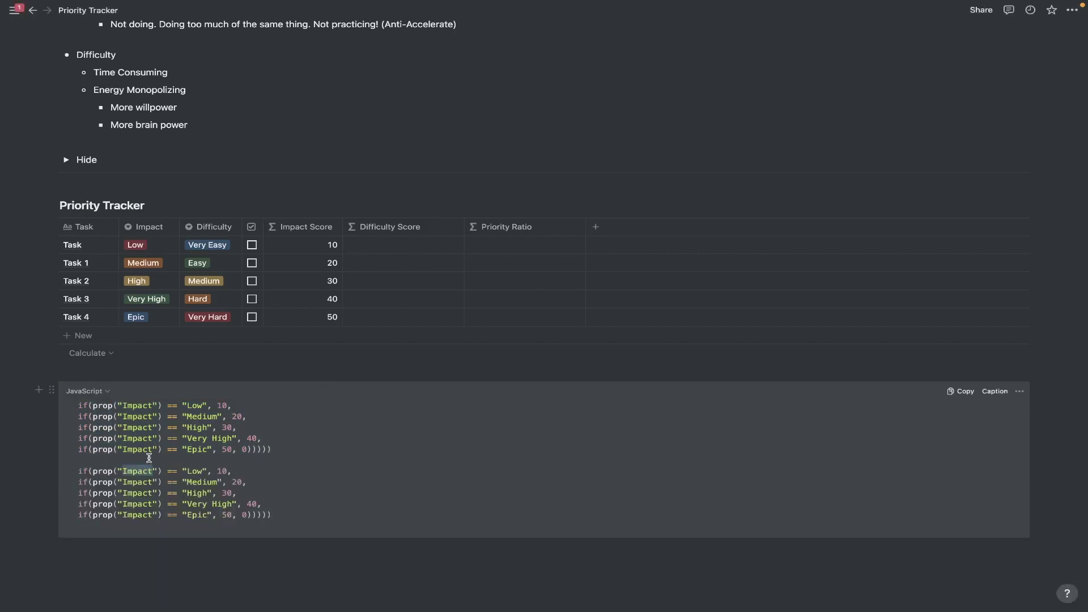
- Change the copied formula's first condition to Difficulty equals "Very Easy", and replace the four lines below with copies of it
{"action": "left_click_drag", "start_coordinate": [151, 472], "coordinate": [154, 473]}
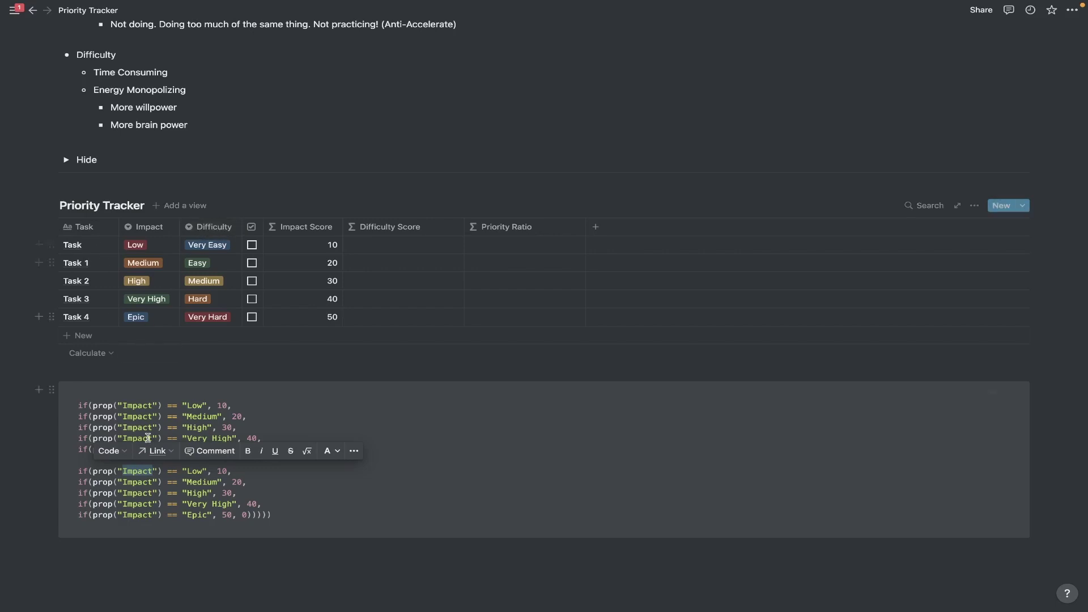
{"action": "type", "text": "Difficulty"}
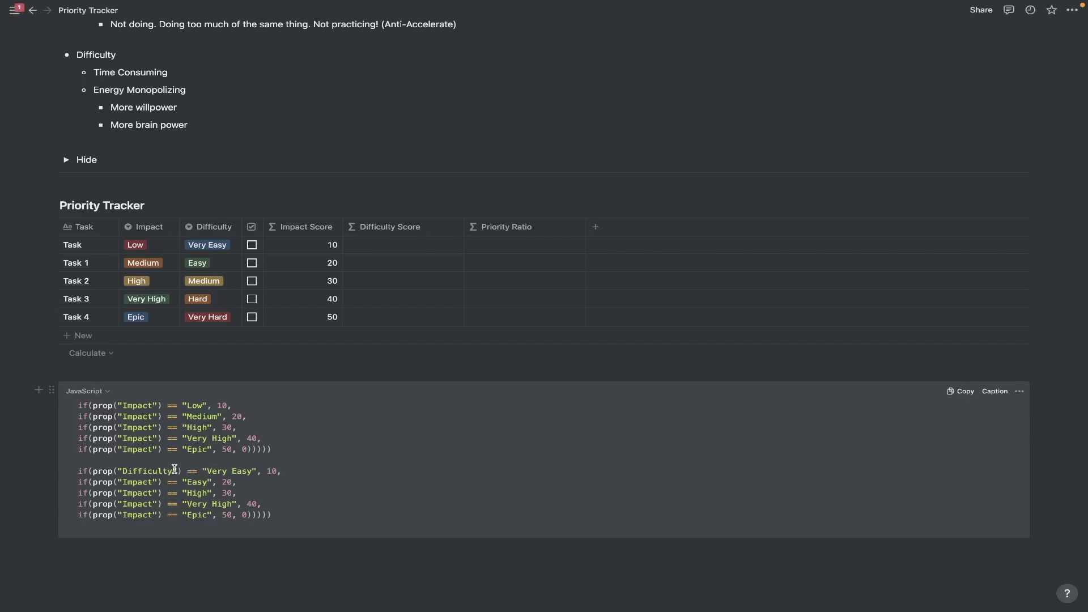
{"action": "left_click_drag", "start_coordinate": [81, 471], "coordinate": [338, 476]}
{"action": "key", "text": "ctrl+c"}
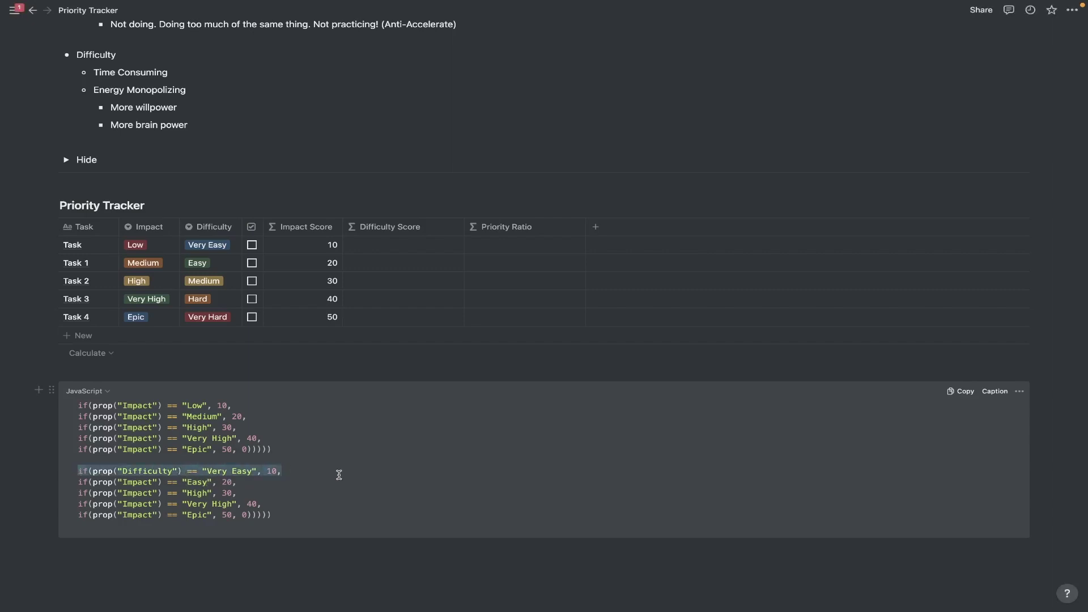
{"action": "mouse_move", "coordinate": [241, 483]}
{"action": "left_mouse_down"}
{"action": "mouse_move", "coordinate": [77, 483]}
{"action": "mouse_move", "coordinate": [236, 493]}
{"action": "left_mouse_up"}
{"action": "key", "text": "ctrl+v"}
{"action": "key", "text": "ctrl+v"}
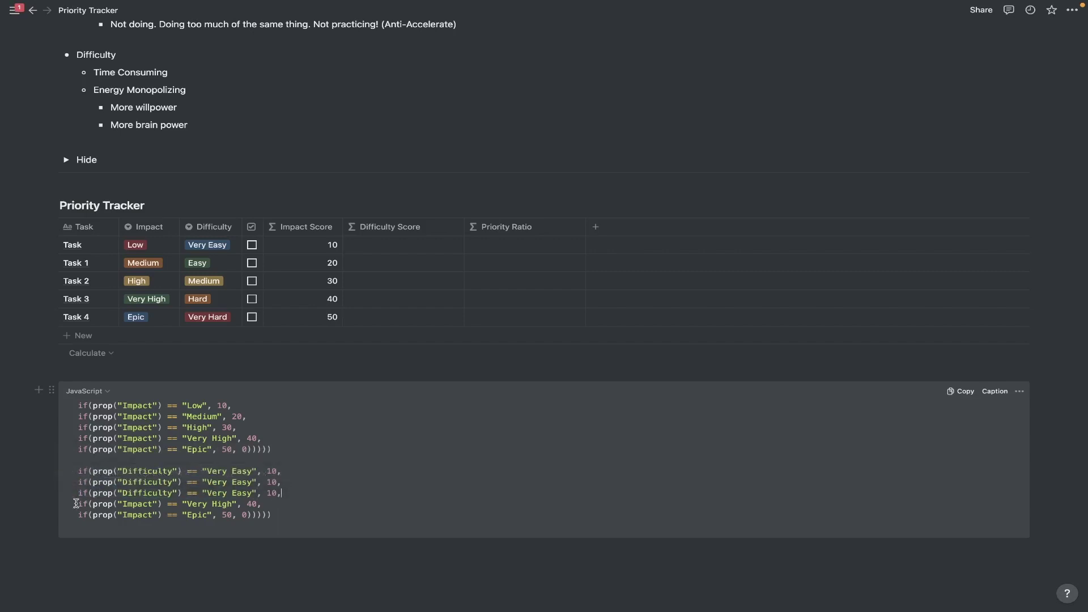
{"action": "left_click_drag", "start_coordinate": [90, 504], "coordinate": [333, 504]}
{"action": "key", "text": "ctrl+v"}
{"action": "left_click_drag", "start_coordinate": [77, 517], "coordinate": [364, 517]}
{"action": "key", "text": "ctrl+v"}
- Change the second Difficulty condition to "Easy" with the value 20
{"action": "left_click", "coordinate": [233, 479]}
{"action": "key", "text": "BackSpace"}
{"action": "key", "text": "BackSpace"}
{"action": "key", "text": "BackSpace"}
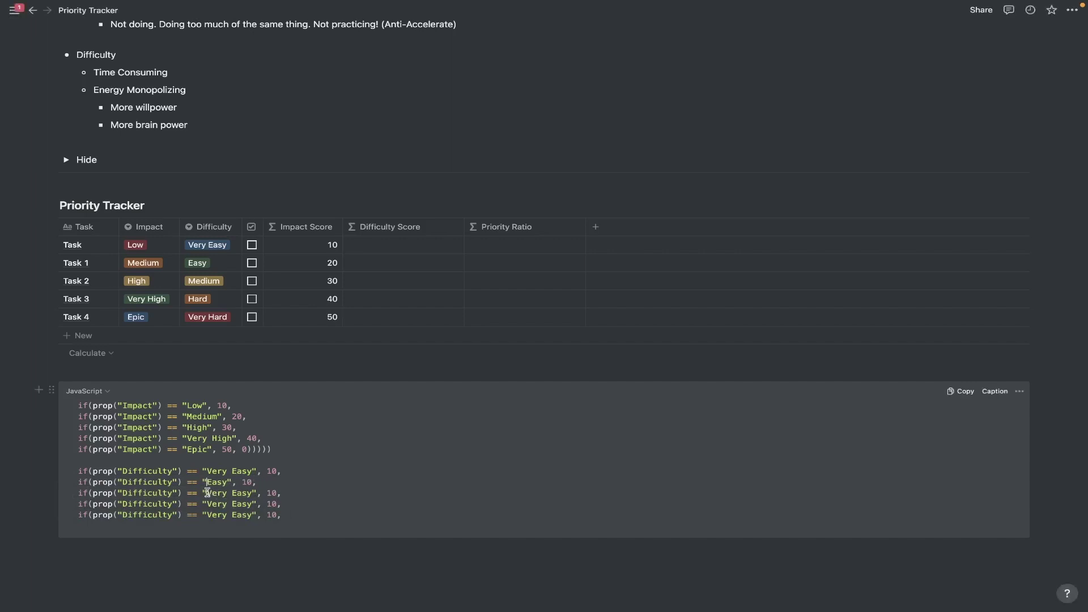
- Set the value of the third Difficulty line to 30 and of the fourth to 40
{"action": "left_click", "coordinate": [270, 493]}
{"action": "key", "text": "BackSpace"}
{"action": "type", "text": "3"}
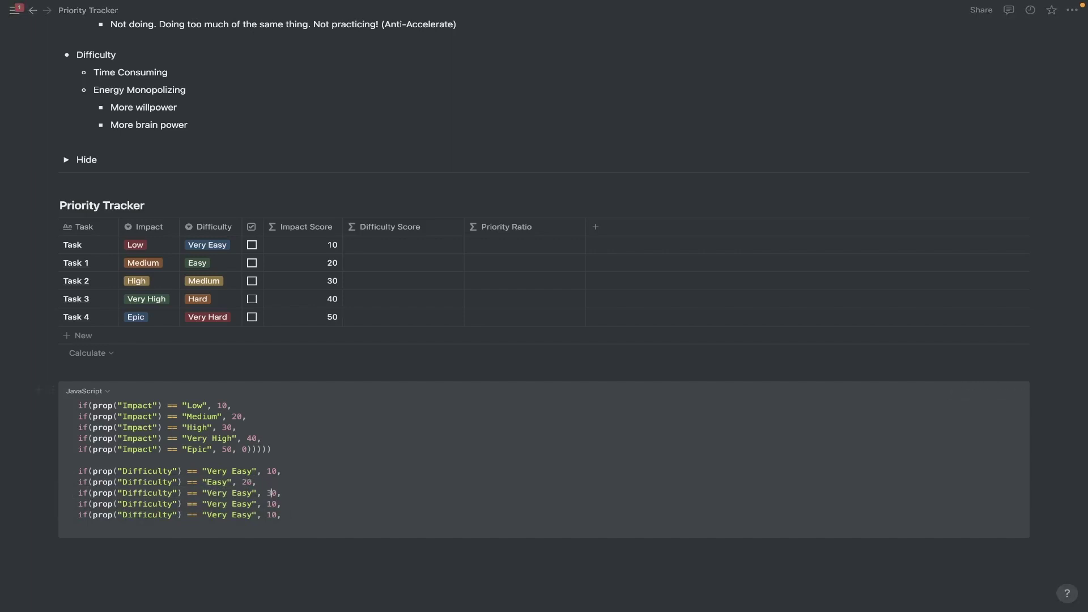
{"action": "left_click", "coordinate": [270, 504]}
{"action": "key", "text": "BackSpace"}
{"action": "type", "text": "4"}
- Set the fifth Difficulty line's value to 50, and end it with the fallback 0 and five closing parentheses
{"action": "left_click", "coordinate": [270, 515]}
{"action": "key", "text": "BackSpace"}
{"action": "type", "text": "5"}
{"action": "key", "text": "End"}
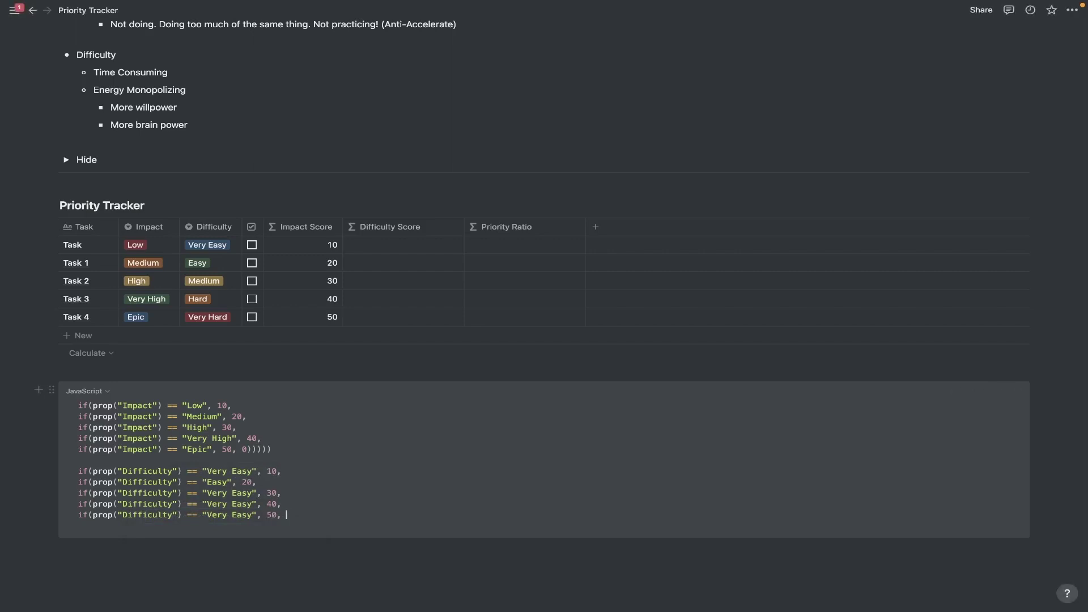
{"action": "type", "text": ")"}
- Rename the ratings in the third, fourth and fifth Difficulty conditions to "Medium", "Hard" and "Very Hard"
{"action": "left_click_drag", "start_coordinate": [207, 493], "coordinate": [254, 493]}
{"action": "key", "text": "ctrl+c"}
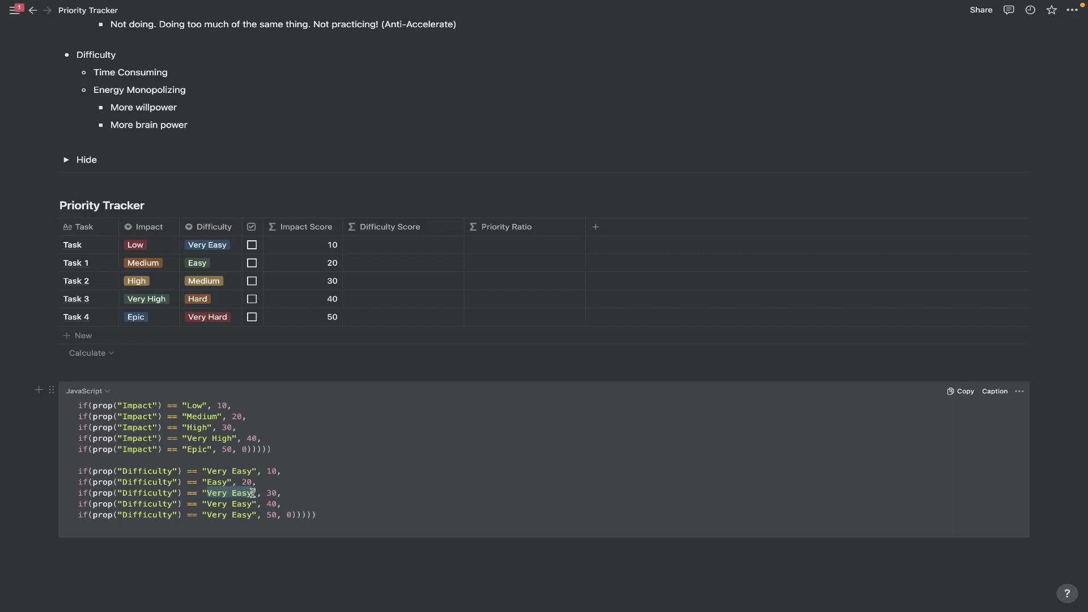
{"action": "type", "text": "Medium"}
{"action": "left_click_drag", "start_coordinate": [254, 504], "coordinate": [207, 503]}
{"action": "type", "text": "Hard"}
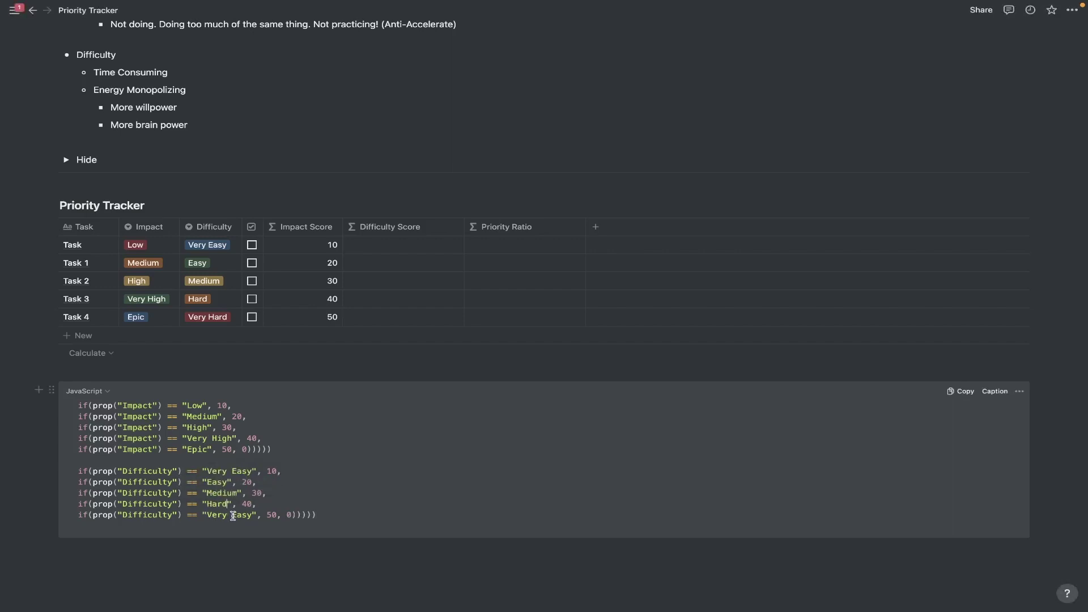
{"action": "type", "text": "Hard"}
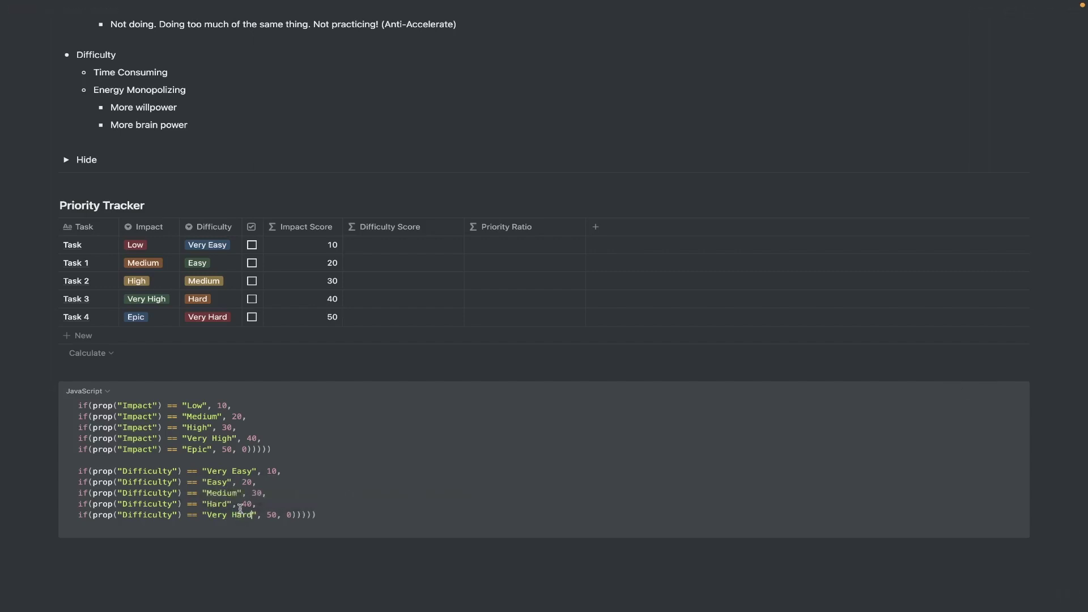
- Check the property and option names in the Difficulty formula against the first task's Difficulty options
{"action": "left_click_drag", "start_coordinate": [119, 471], "coordinate": [177, 514]}
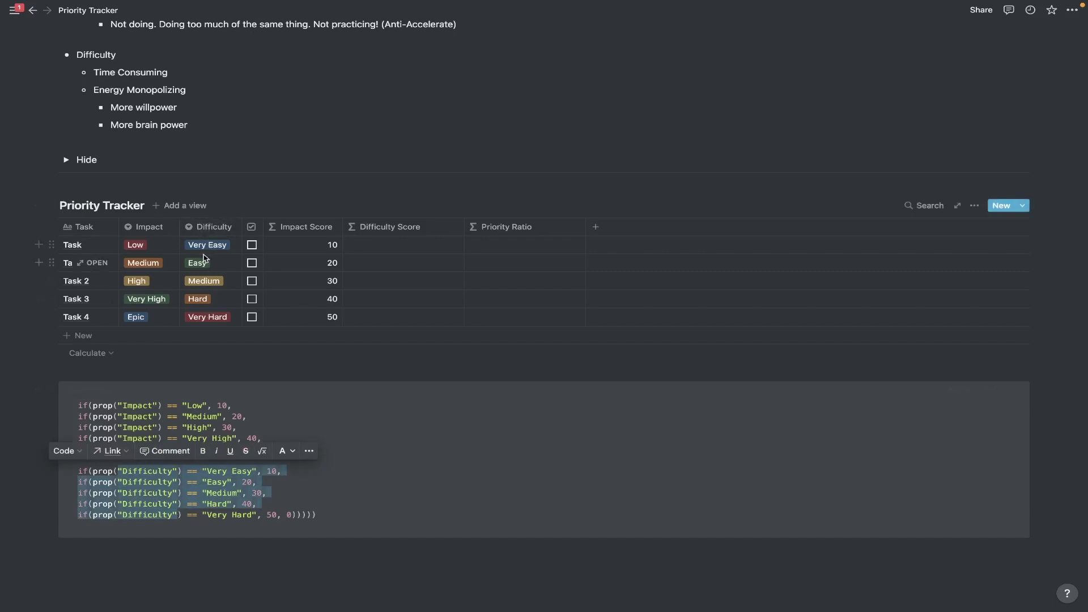
{"action": "left_click", "coordinate": [283, 471]}
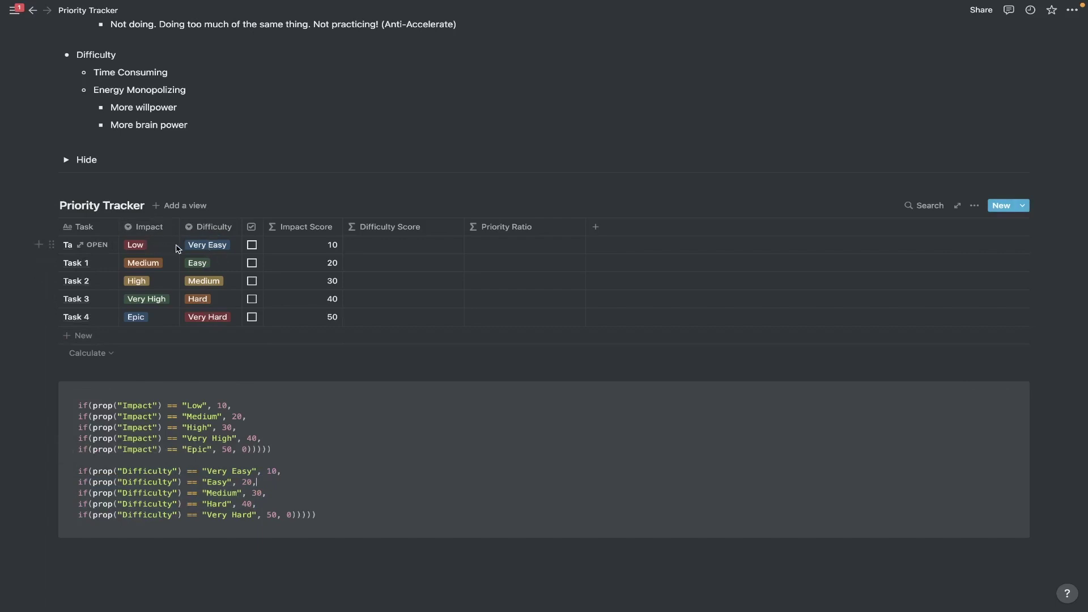
{"action": "left_click", "coordinate": [177, 247]}
{"action": "left_click", "coordinate": [170, 184]}
{"action": "left_click", "coordinate": [214, 245]}
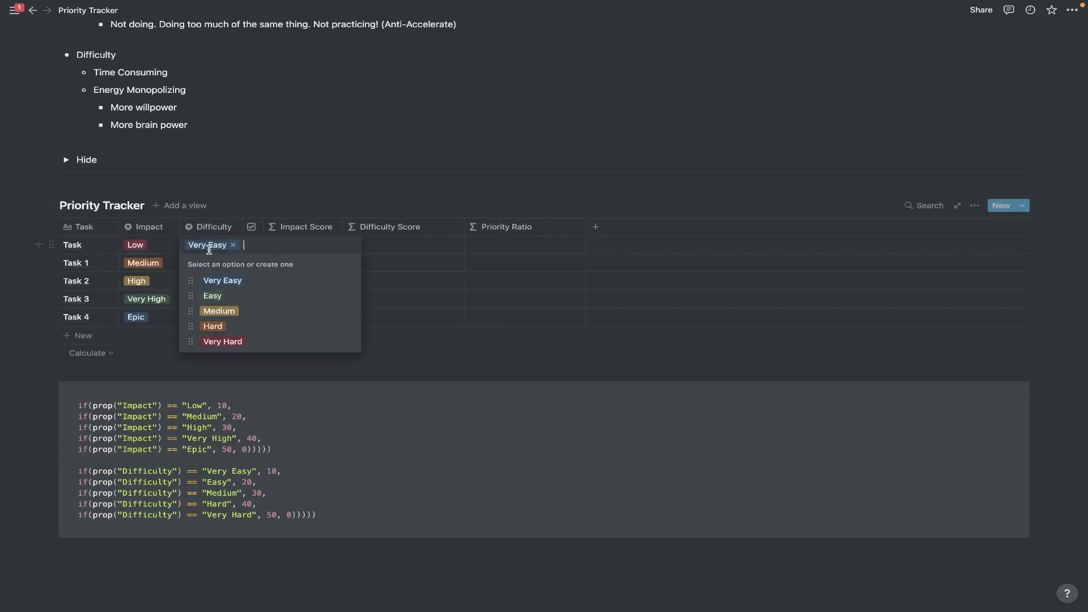
{"action": "left_click", "coordinate": [232, 187]}
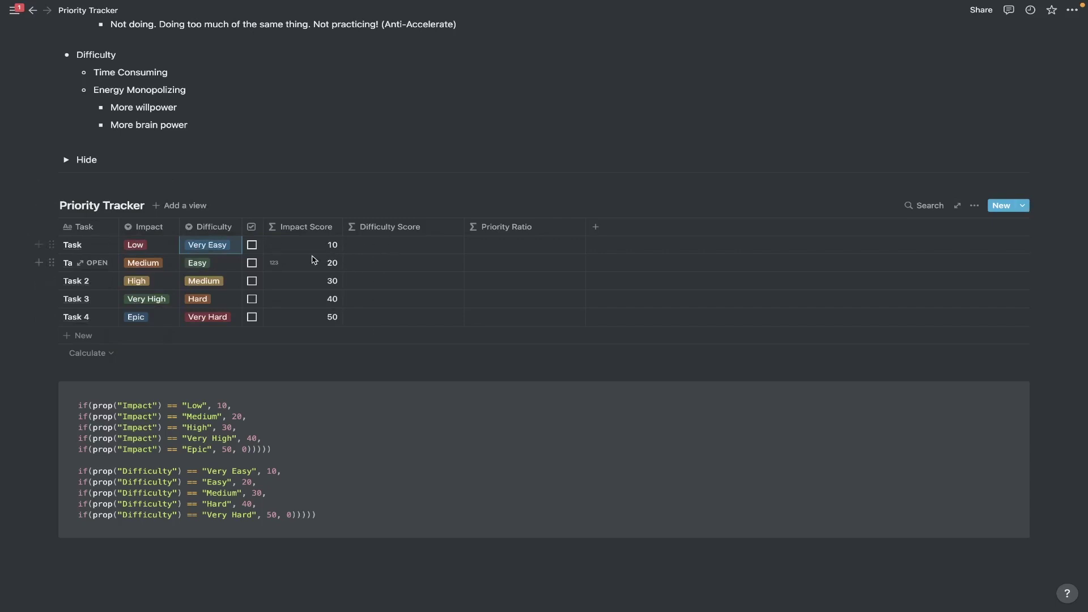
- Enter the nested Difficulty expression from the code block as the Difficulty Score formula, and narrow that column to fit its title
{"action": "left_click_drag", "start_coordinate": [326, 515], "coordinate": [56, 472]}
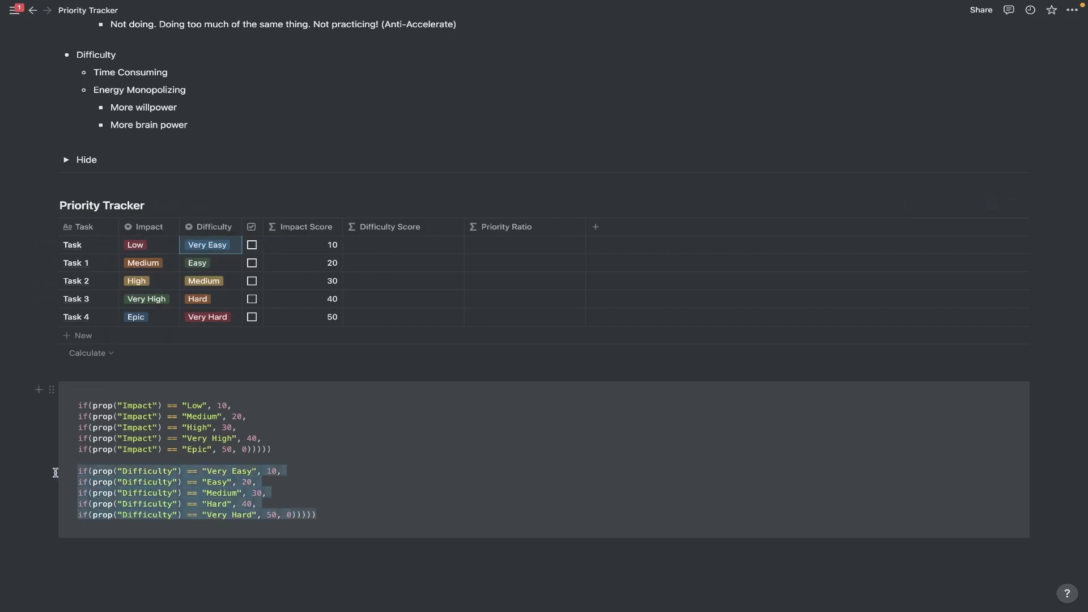
{"action": "left_click", "coordinate": [427, 246]}
{"action": "key", "text": "ctrl+v"}
{"action": "left_click", "coordinate": [676, 291]}
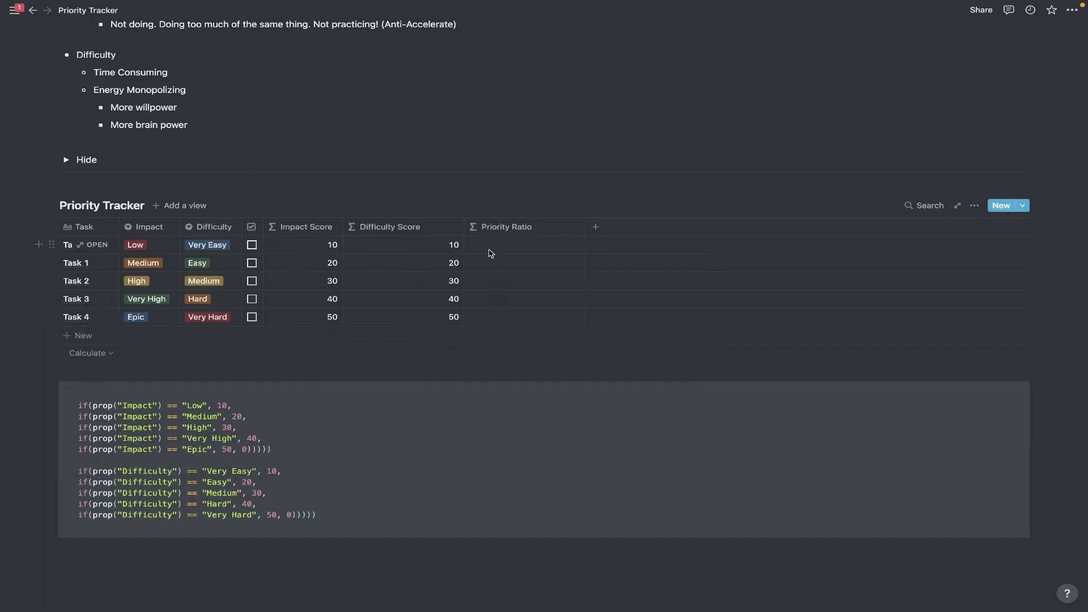
{"action": "left_click", "coordinate": [461, 227]}
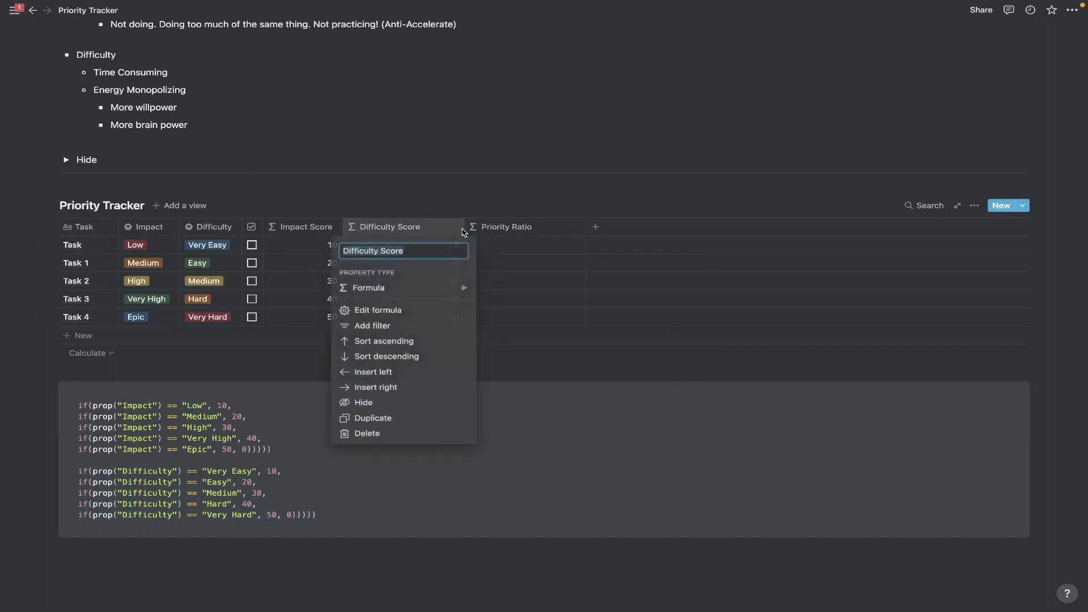
{"action": "left_click", "coordinate": [464, 227]}
{"action": "left_click_drag", "start_coordinate": [464, 227], "coordinate": [438, 226]}
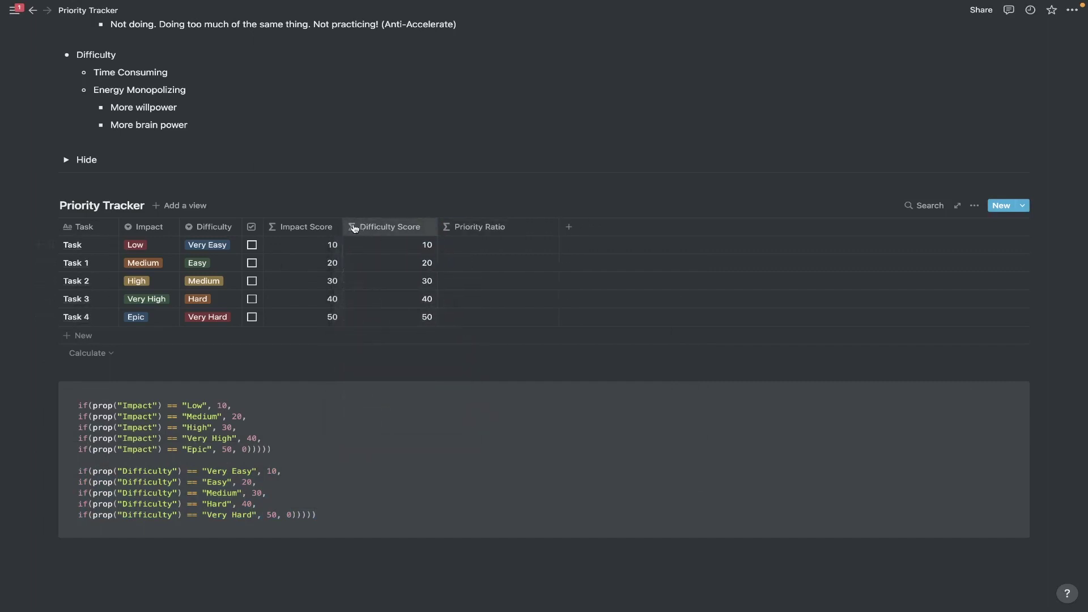
- Set the Priority Ratio formula to the Impact Score property divided by the Difficulty Score property, and narrow its column
{"action": "left_click", "coordinate": [470, 262]}
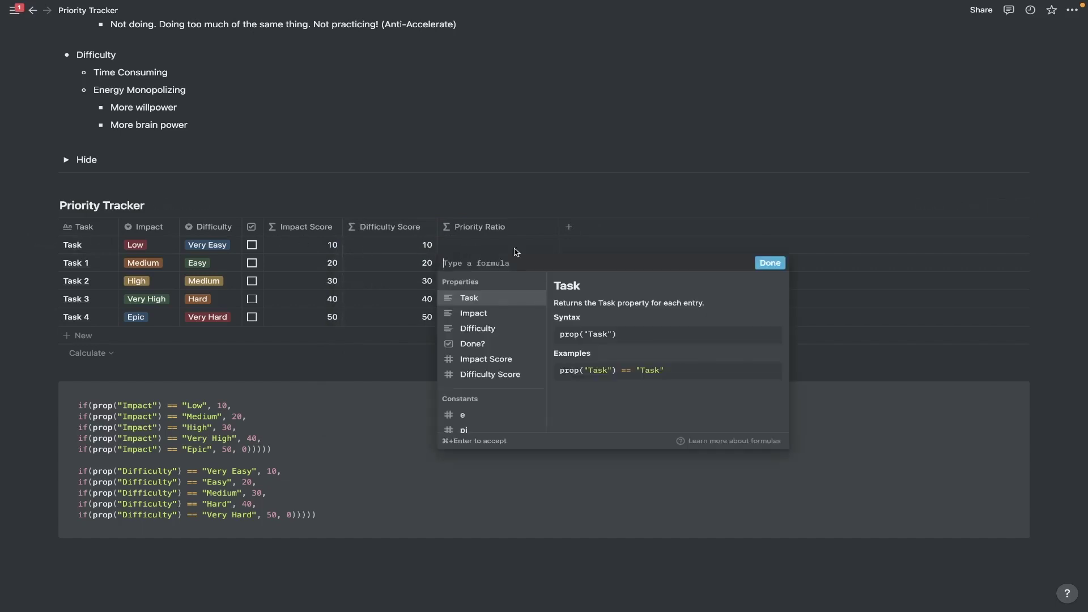
{"action": "left_click", "coordinate": [492, 360]}
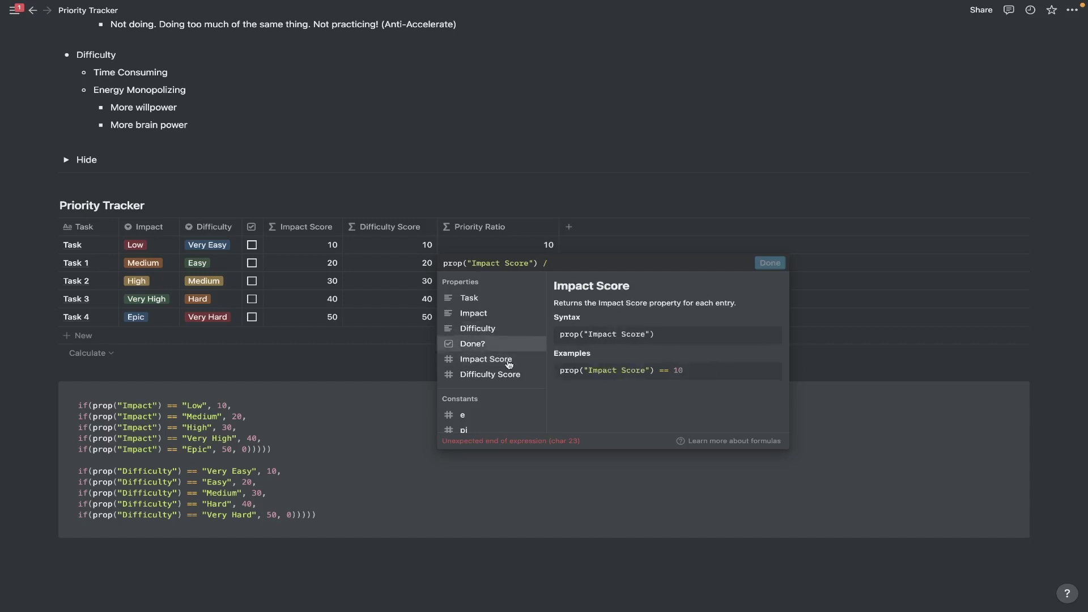
{"action": "type", "text": "/"}
{"action": "left_click", "coordinate": [503, 375]}
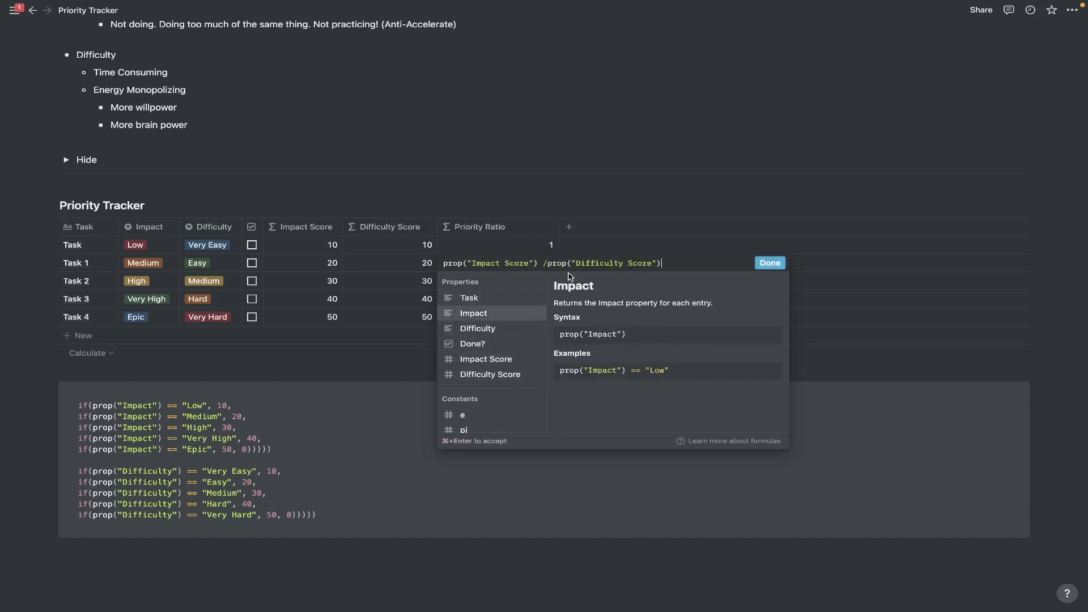
{"action": "left_click", "coordinate": [544, 259]}
{"action": "key", "text": "BackSpace"}
{"action": "left_click", "coordinate": [769, 263]}
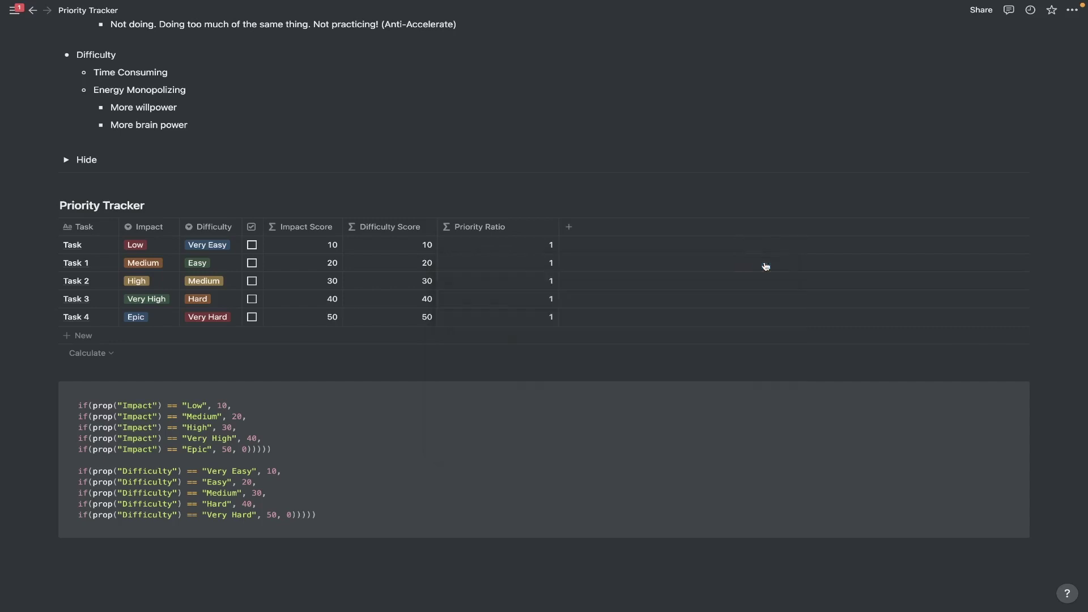
{"action": "left_click_drag", "start_coordinate": [558, 230], "coordinate": [526, 231]}
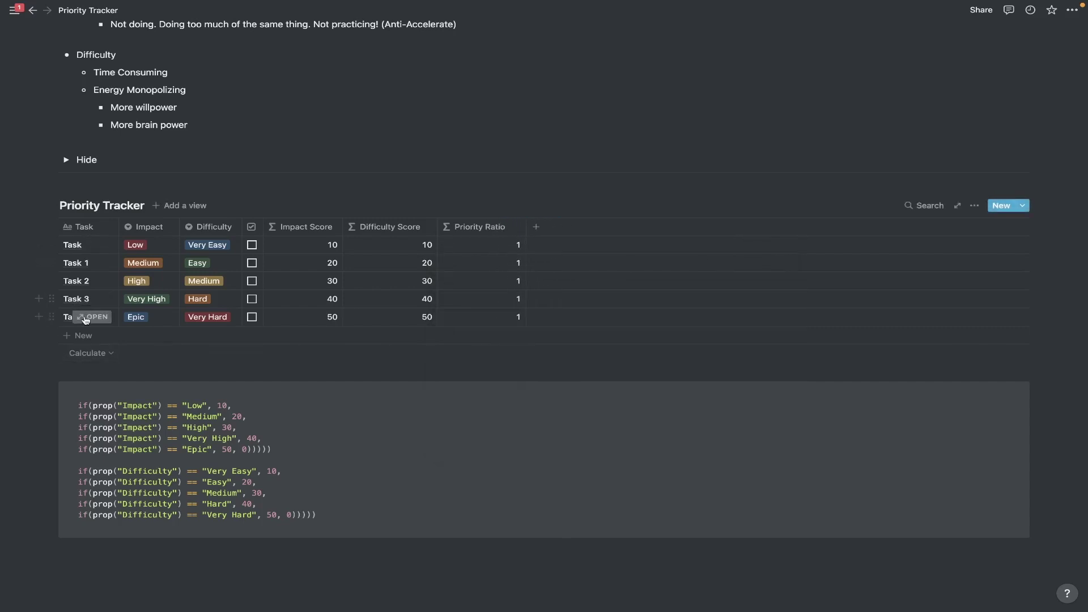
- Reselect Epic as the Impact rating of Task 4
{"action": "left_click", "coordinate": [152, 317]}
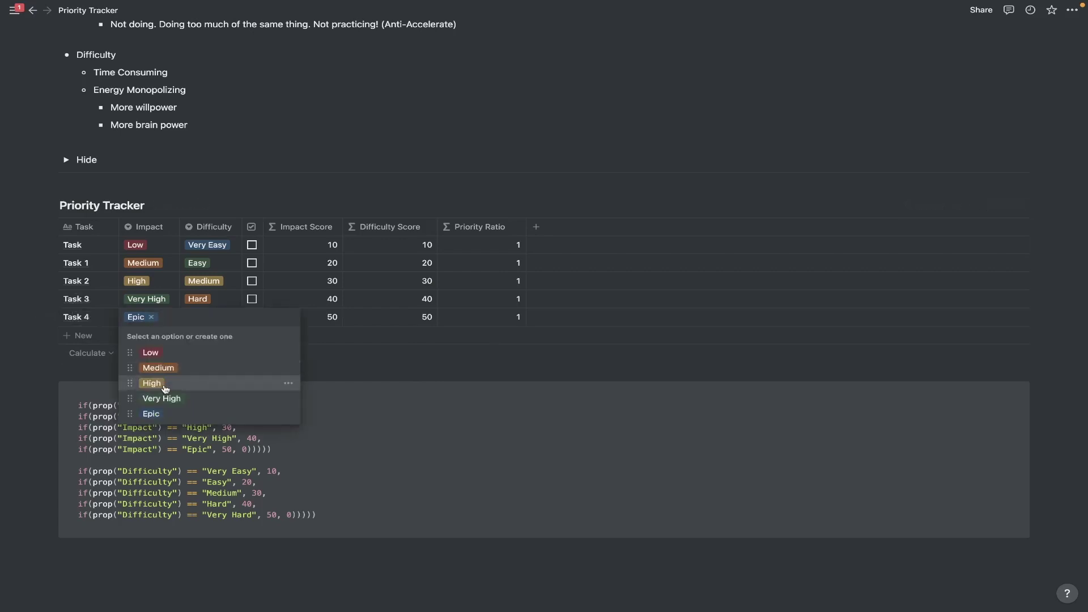
{"action": "left_click", "coordinate": [150, 413]}
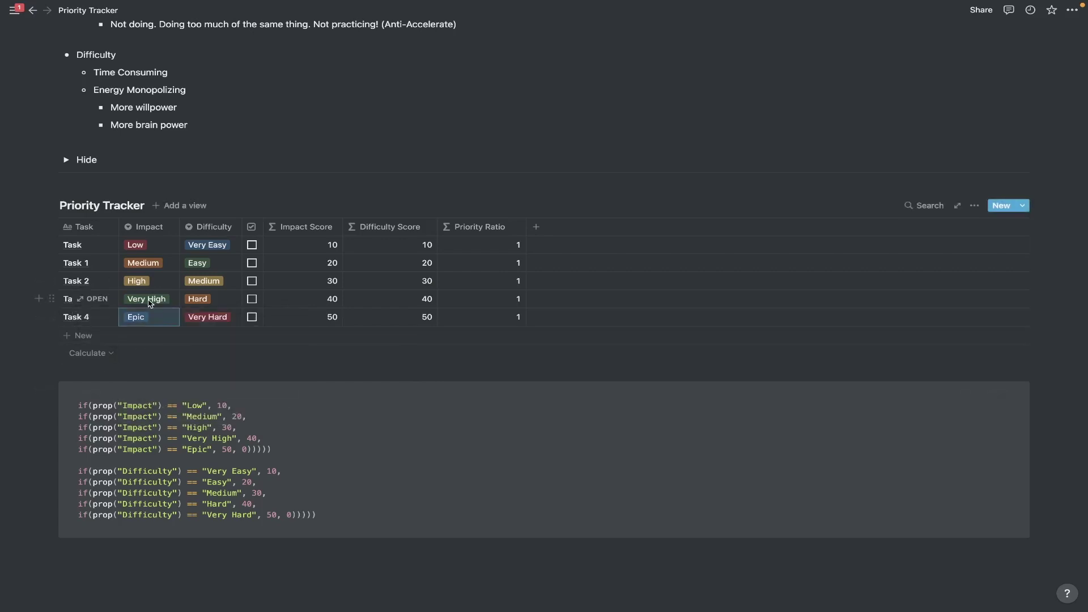
- Set the Difficulty of Task 4 to Very Easy
{"action": "left_click", "coordinate": [209, 321]}
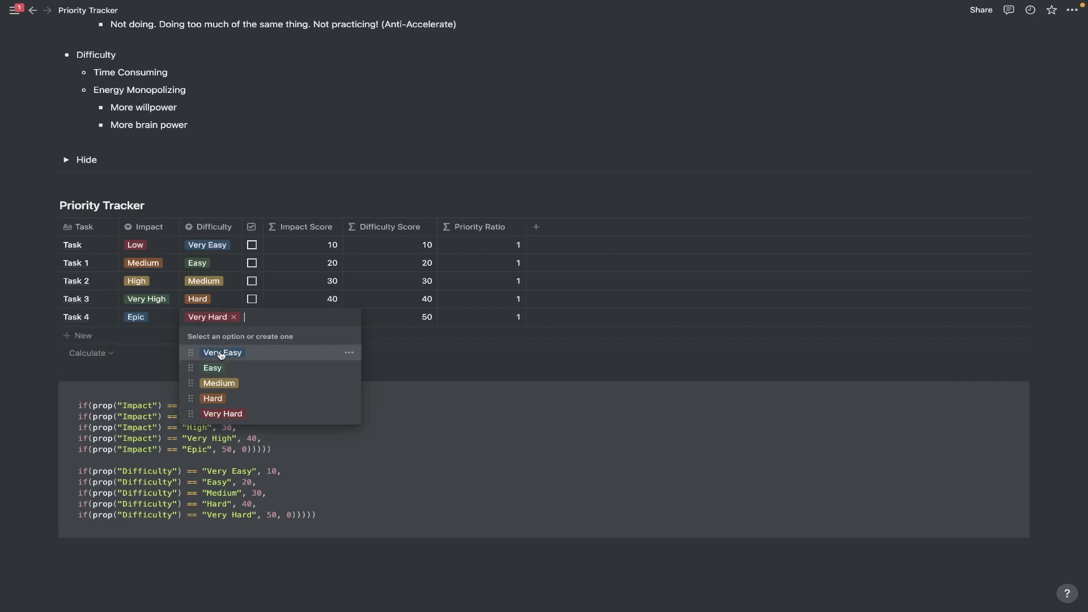
{"action": "left_click", "coordinate": [222, 353]}
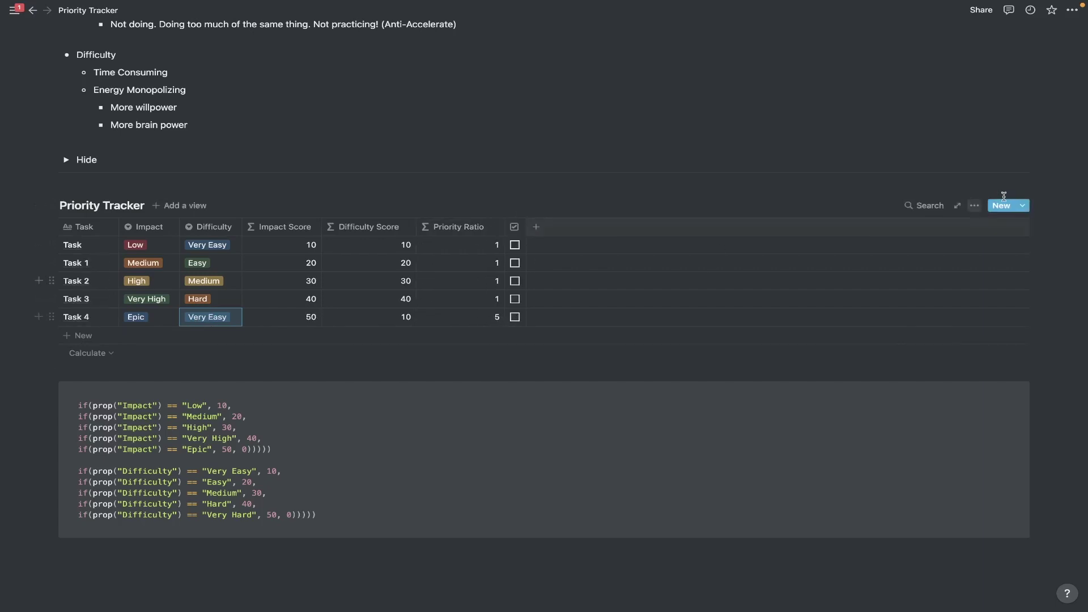
- Sort the Priority Tracker table by Priority Ratio in descending order, and narrow the Priority Ratio column
{"action": "left_click", "coordinate": [975, 205]}
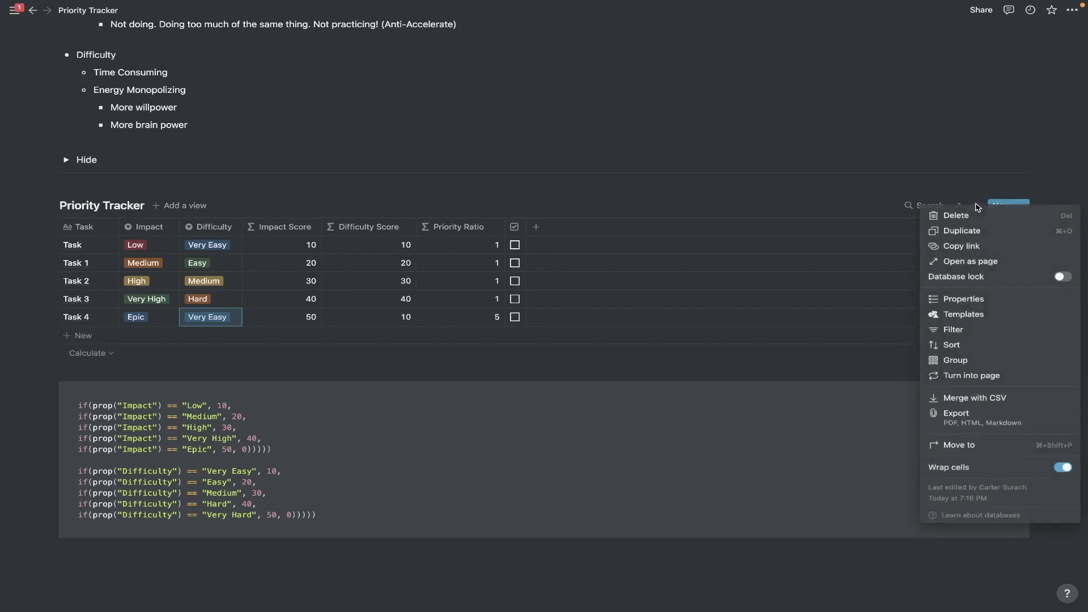
{"action": "left_click", "coordinate": [944, 346]}
{"action": "left_click", "coordinate": [794, 305]}
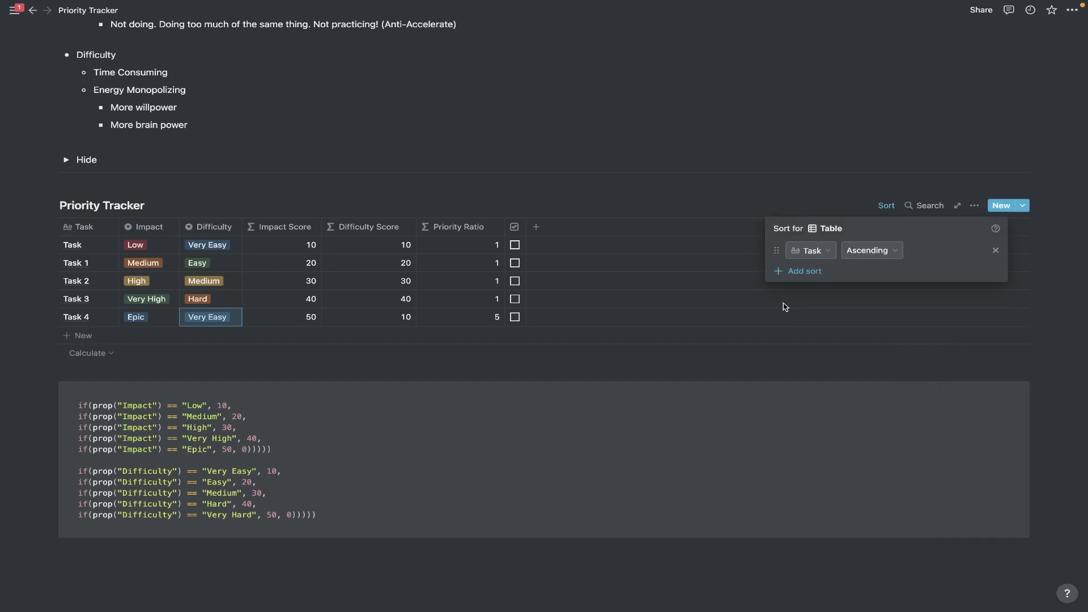
{"action": "left_click", "coordinate": [820, 252]}
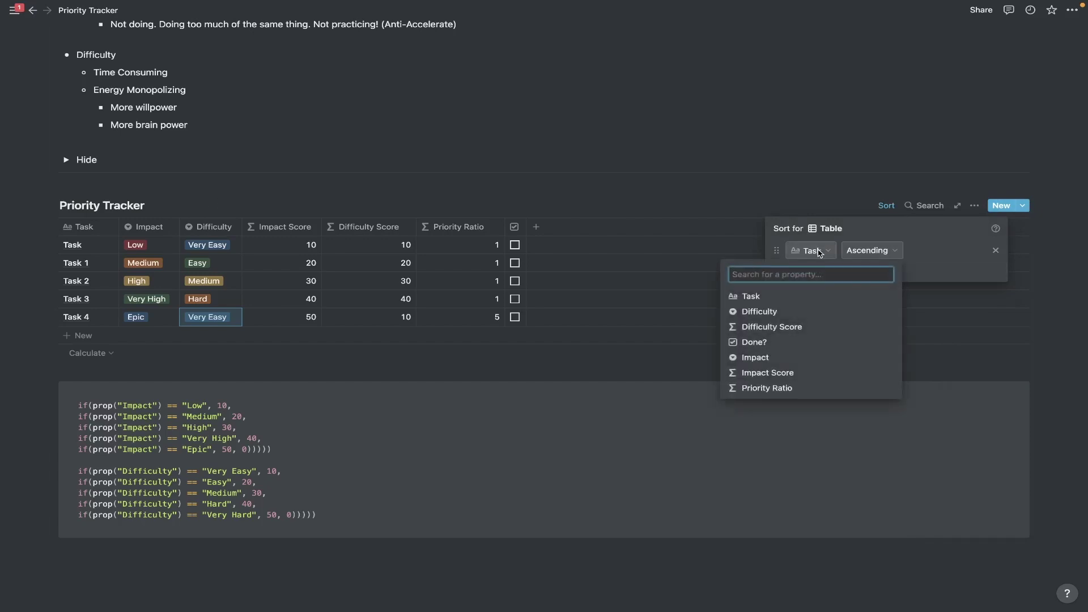
{"action": "left_click", "coordinate": [764, 389]}
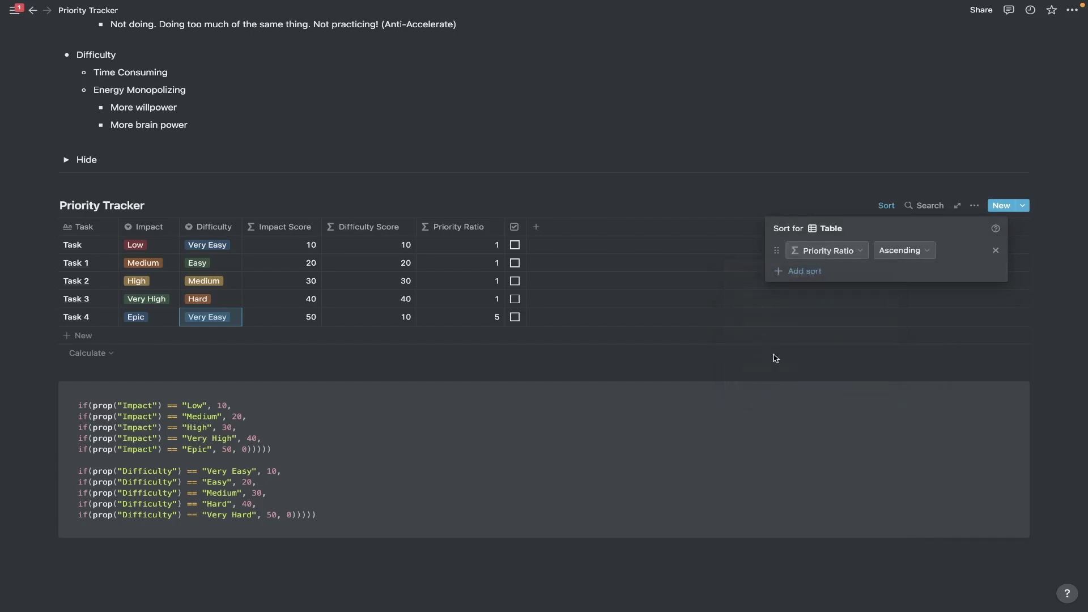
{"action": "left_click", "coordinate": [907, 250]}
{"action": "left_click", "coordinate": [887, 286]}
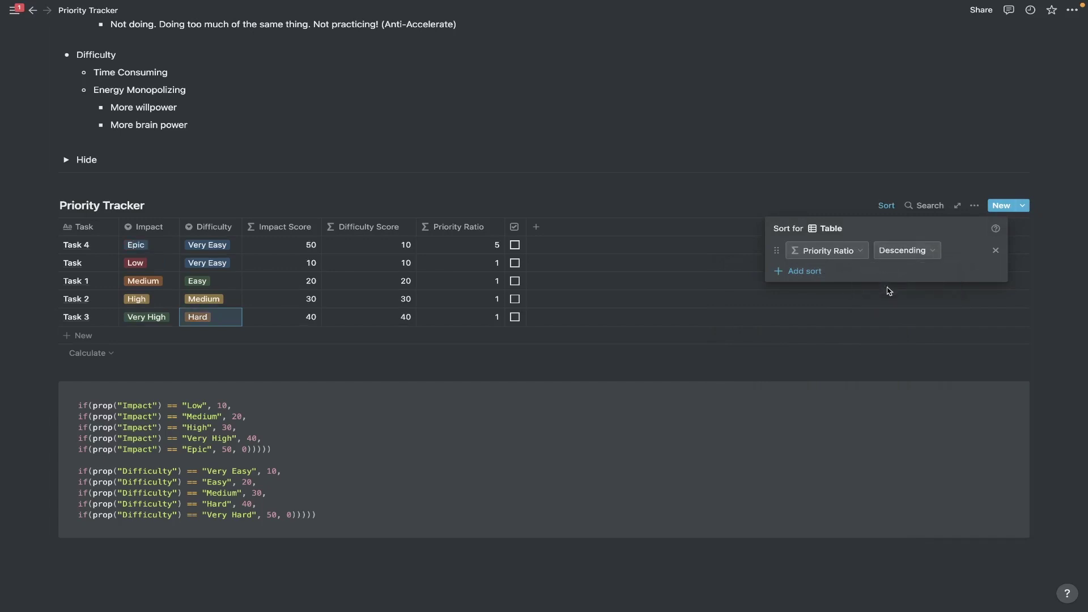
{"action": "left_click", "coordinate": [698, 193]}
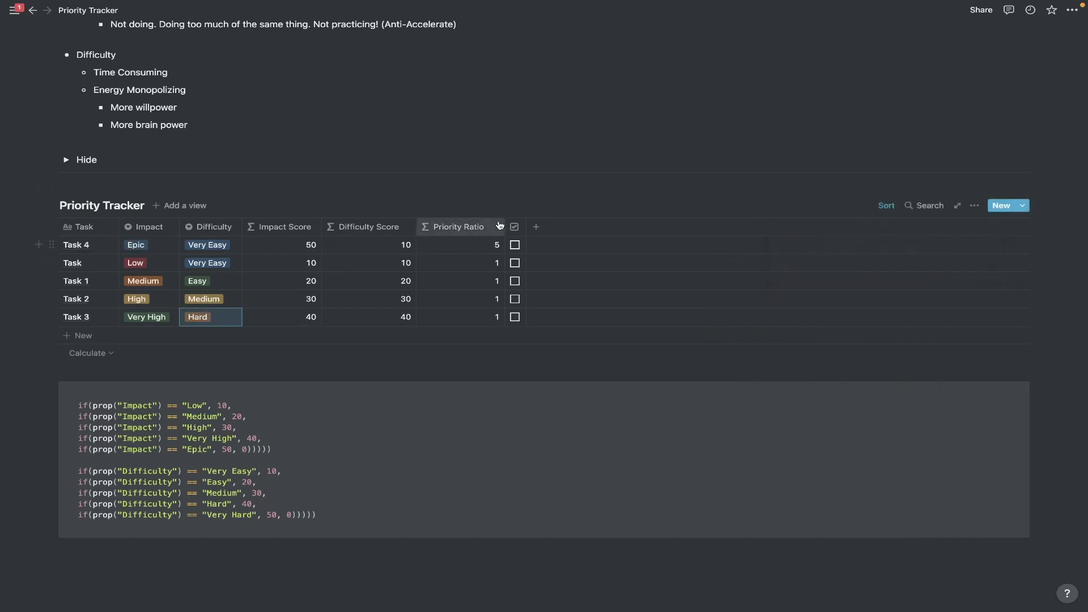
{"action": "left_click_drag", "start_coordinate": [504, 227], "coordinate": [491, 225]}
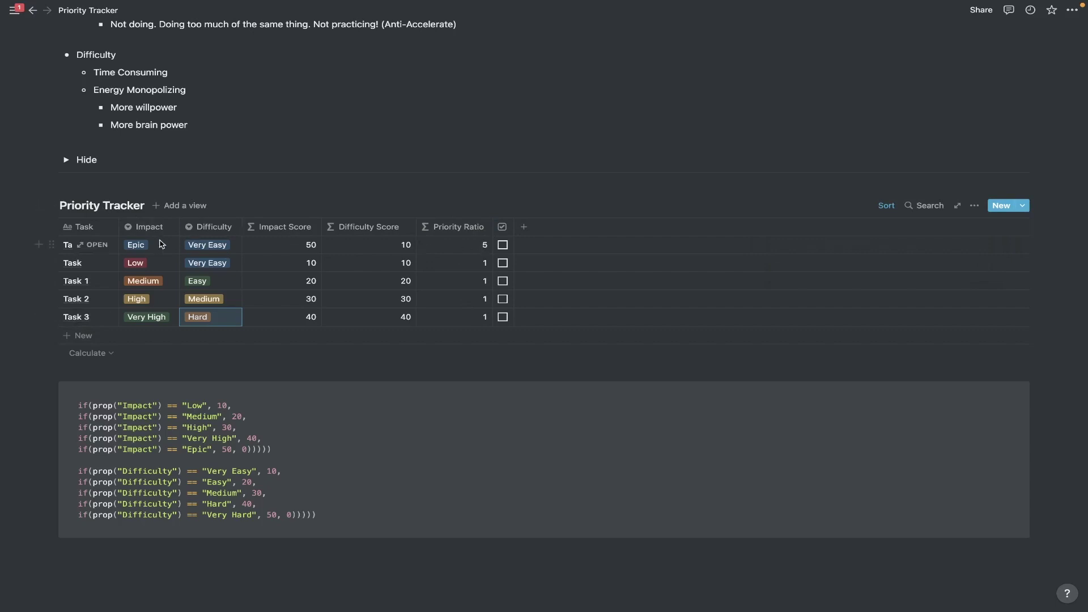
- Review Task 4's Impact options alongside the Saving Time goal and the Impact notes, starting with the Automate criterion
{"action": "scroll", "coordinate": [146, 246], "scroll_direction": "up", "scroll_amount": 3}
{"action": "left_click", "coordinate": [159, 448]}
{"action": "key", "text": "Escape"}
{"action": "left_click", "coordinate": [161, 434]}
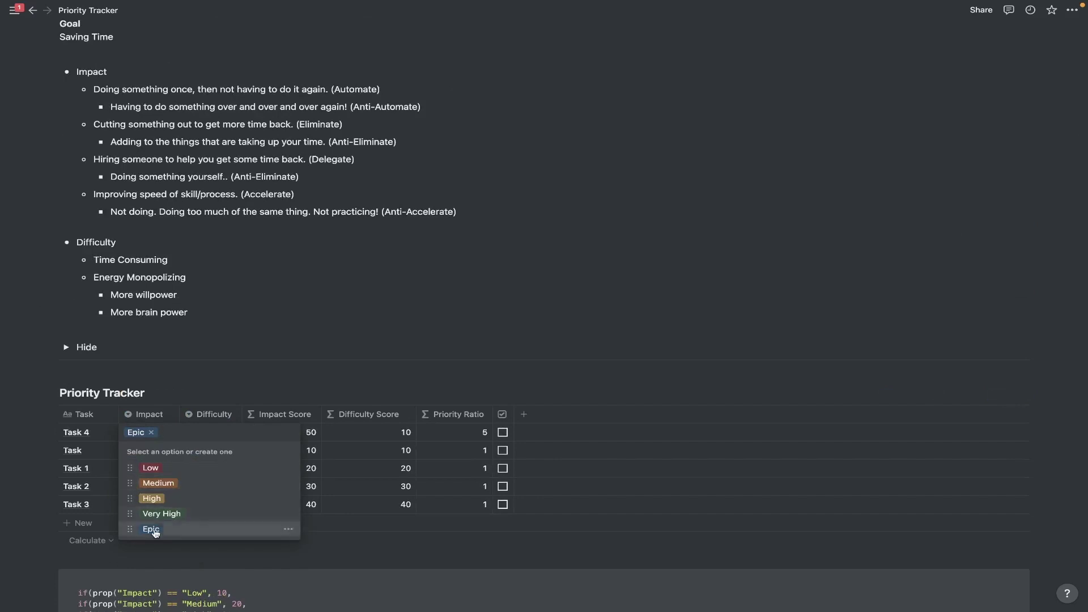
{"action": "key", "text": "Escape"}
{"action": "scroll", "coordinate": [123, 195], "scroll_direction": "up", "scroll_amount": 2}
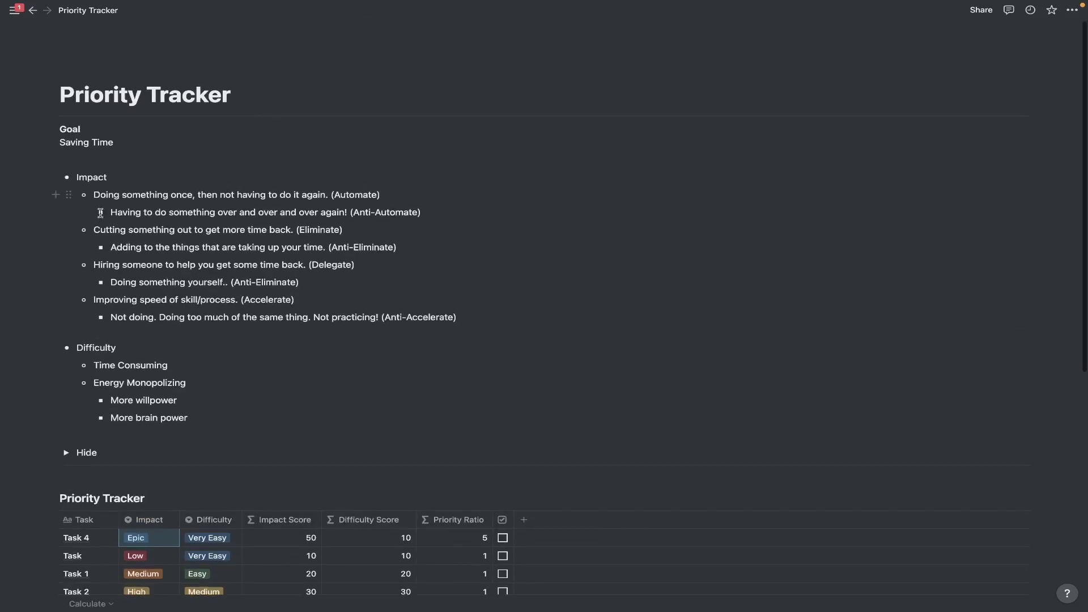
{"action": "mouse_move", "coordinate": [92, 188]}
{"action": "left_mouse_down"}
{"action": "mouse_move", "coordinate": [485, 304]}
{"action": "mouse_move", "coordinate": [85, 190]}
{"action": "left_mouse_up"}
{"action": "left_click_drag", "start_coordinate": [59, 143], "coordinate": [114, 143]}
{"action": "left_click", "coordinate": [95, 196]}
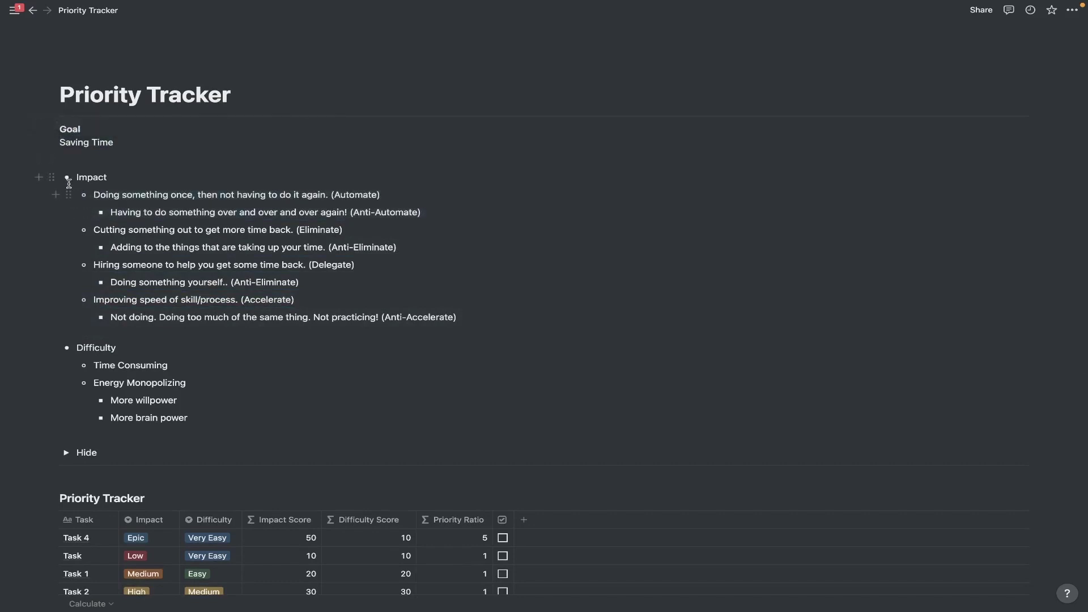
{"action": "left_click_drag", "start_coordinate": [42, 152], "coordinate": [339, 316]}
{"action": "left_click", "coordinate": [357, 212]}
{"action": "mouse_move", "coordinate": [425, 212]}
{"action": "left_mouse_down"}
{"action": "mouse_move", "coordinate": [123, 214]}
{"action": "mouse_move", "coordinate": [94, 203]}
{"action": "mouse_move", "coordinate": [437, 196]}
{"action": "left_mouse_up"}
{"action": "left_click", "coordinate": [167, 211]}
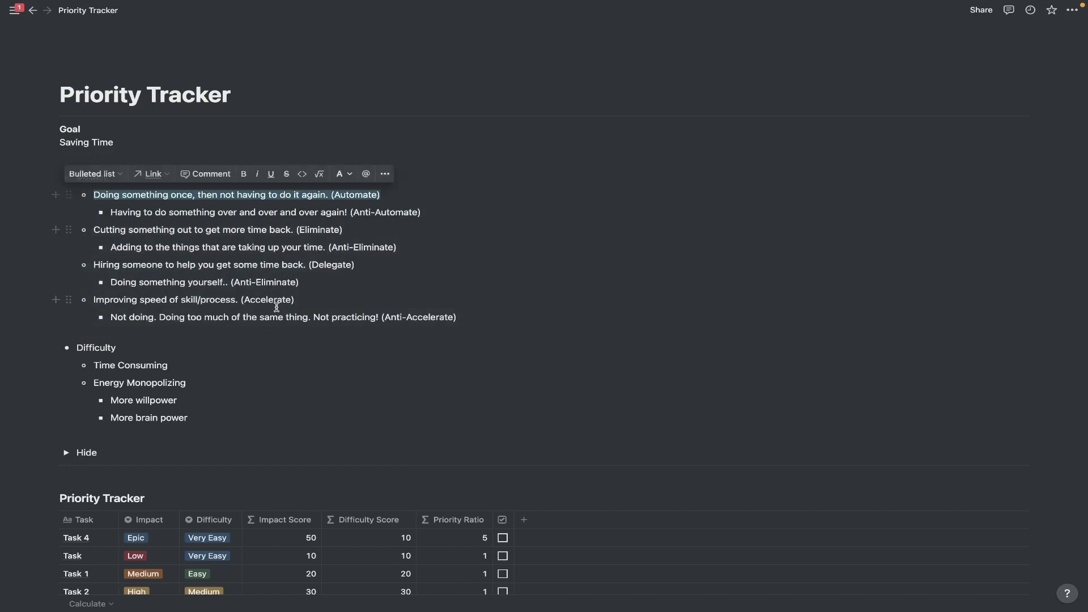
- Compare Task 4's Impact options with the Anti-Automate and Anti-Eliminate notes under Impact
{"action": "scroll", "coordinate": [283, 306], "scroll_direction": "down", "scroll_amount": 3}
{"action": "left_click", "coordinate": [157, 450]}
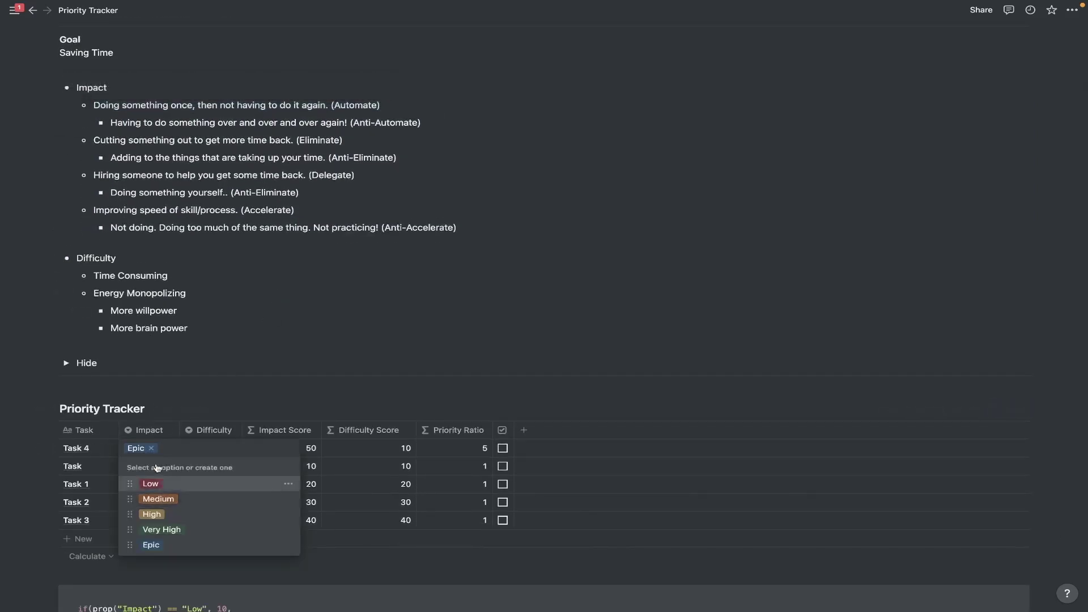
{"action": "key", "text": "Escape"}
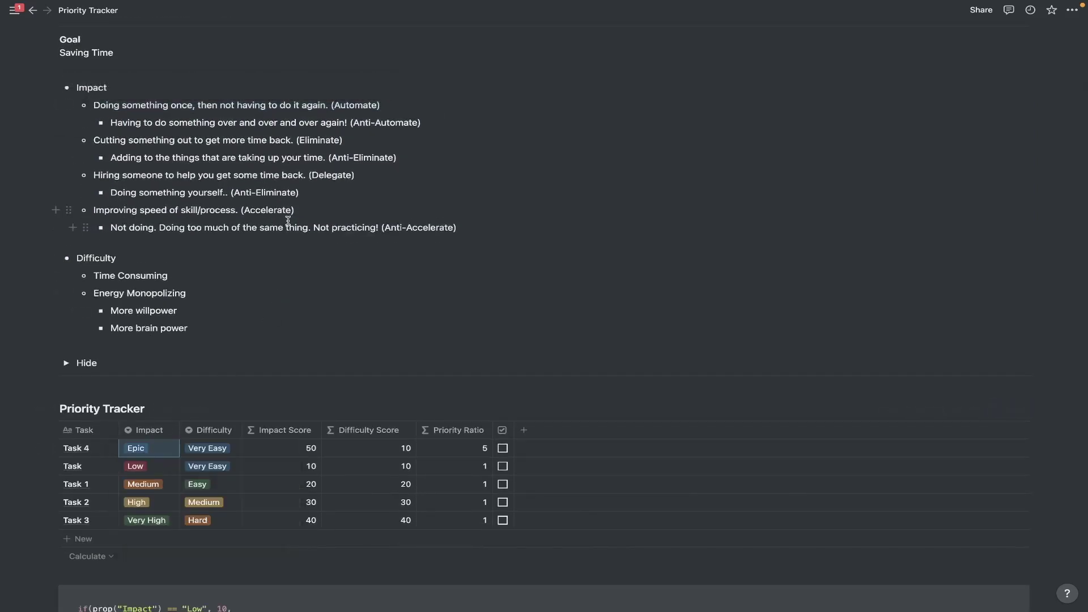
{"action": "left_click", "coordinate": [142, 448]}
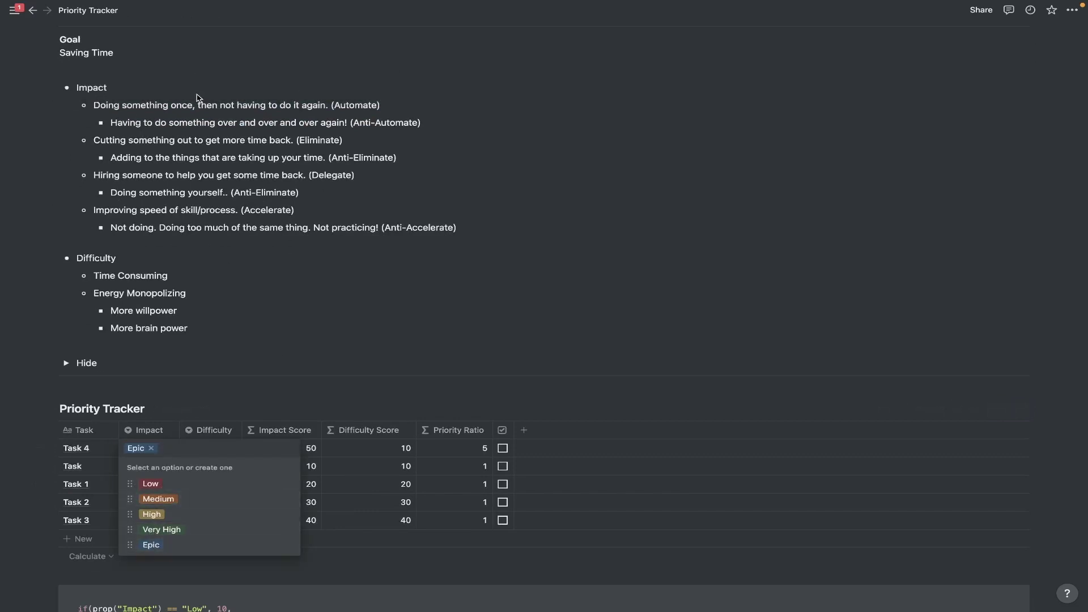
{"action": "key", "text": "Escape"}
{"action": "left_click_drag", "start_coordinate": [110, 122], "coordinate": [453, 123]}
{"action": "left_click_drag", "start_coordinate": [399, 158], "coordinate": [111, 158]}
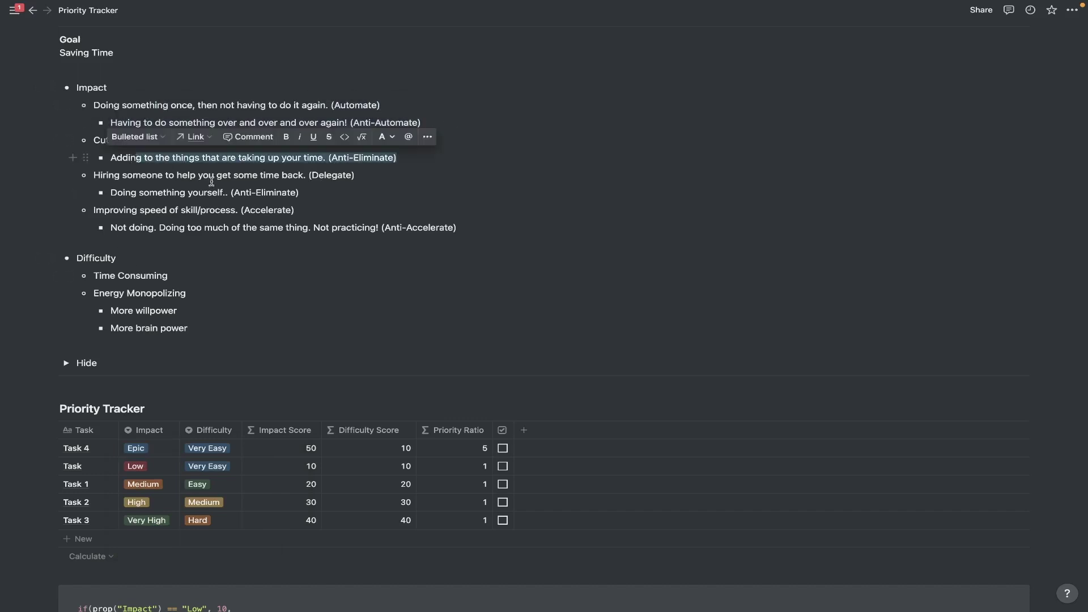
- Correct the label after "Doing something yourself.." in the Impact notes to (Anti-Delegate)
{"action": "left_click", "coordinate": [312, 204]}
{"action": "type", "text": "Delegate"}
- Review the Anti-Accelerate note and the Difficulty criteria against Task 4's Impact and Difficulty options
{"action": "left_click_drag", "start_coordinate": [481, 227], "coordinate": [346, 227]}
{"action": "left_click", "coordinate": [152, 449]}
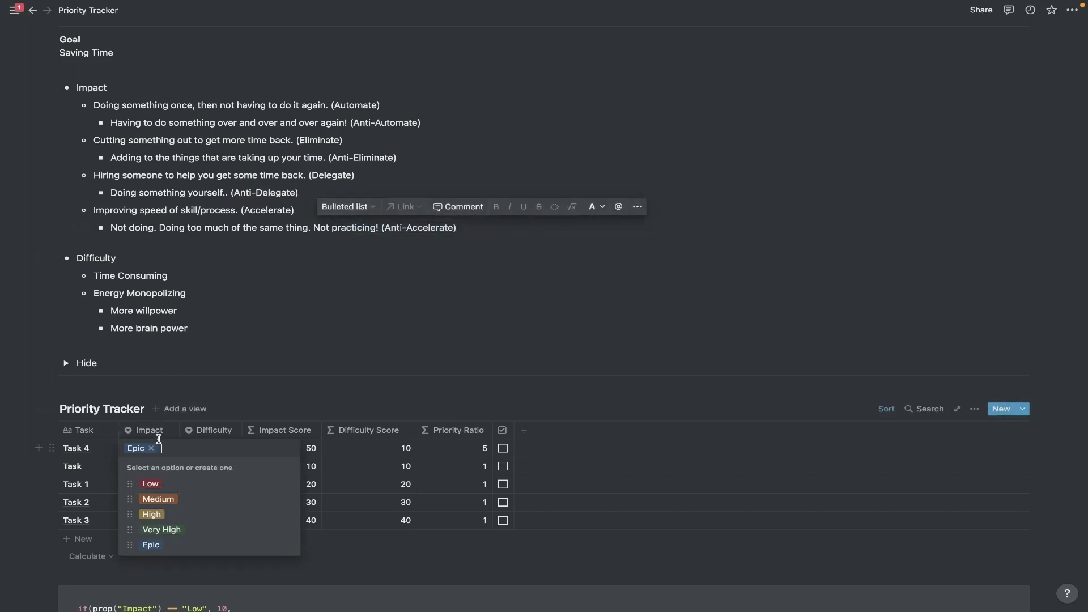
{"action": "key", "text": "Escape"}
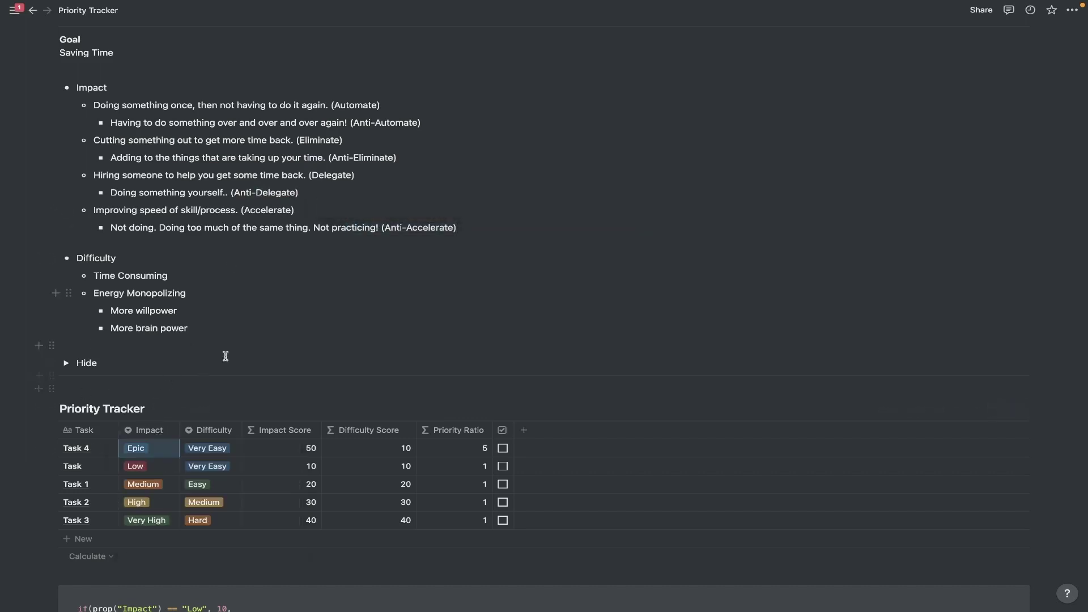
{"action": "left_click_drag", "start_coordinate": [78, 258], "coordinate": [225, 275]}
{"action": "left_click_drag", "start_coordinate": [87, 295], "coordinate": [187, 310]}
{"action": "left_click_drag", "start_coordinate": [109, 328], "coordinate": [225, 345]}
{"action": "left_click", "coordinate": [213, 450]}
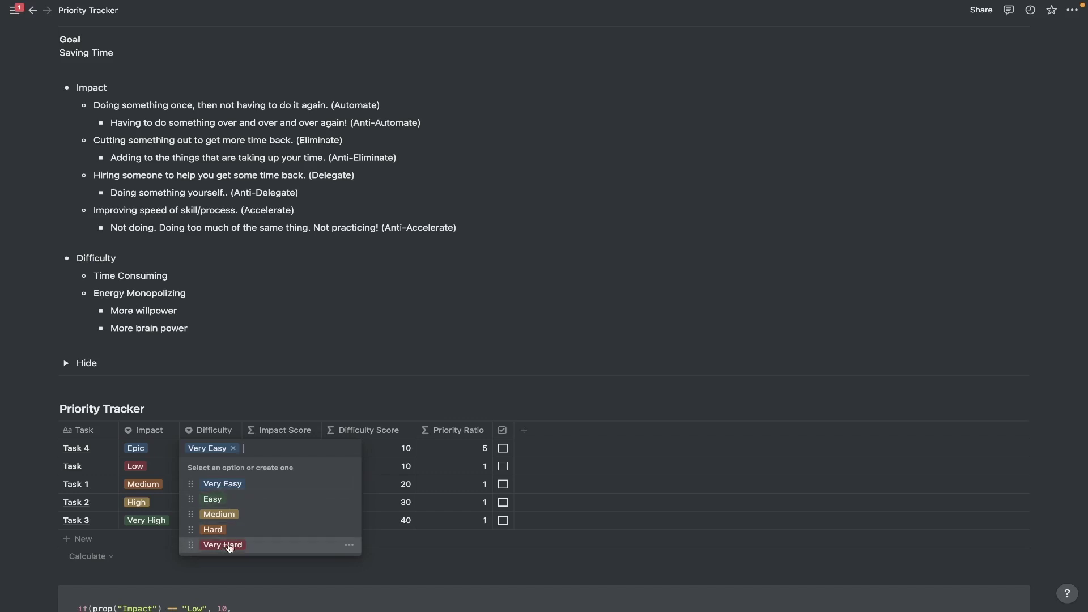
{"action": "left_click", "coordinate": [242, 564]}
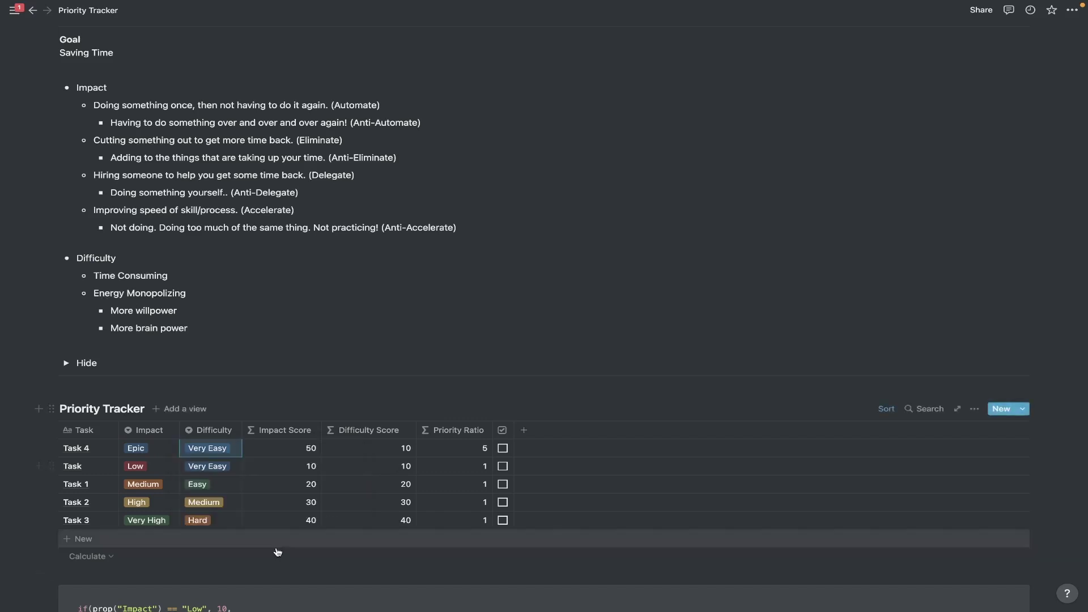
{"action": "scroll", "coordinate": [198, 457], "scroll_direction": "down", "scroll_amount": 3}
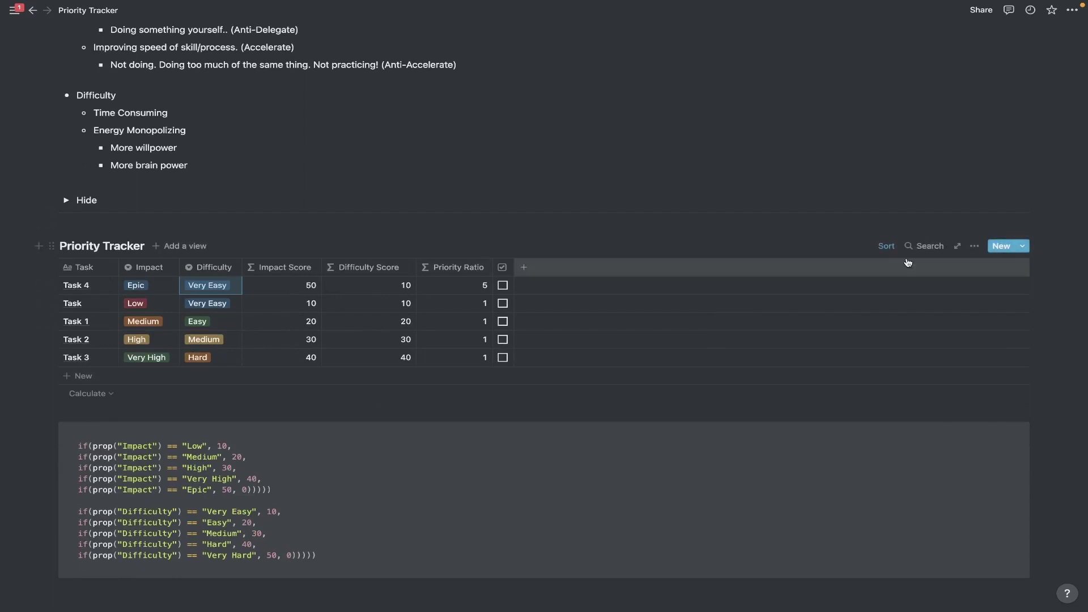
{"action": "left_click", "coordinate": [973, 246]}
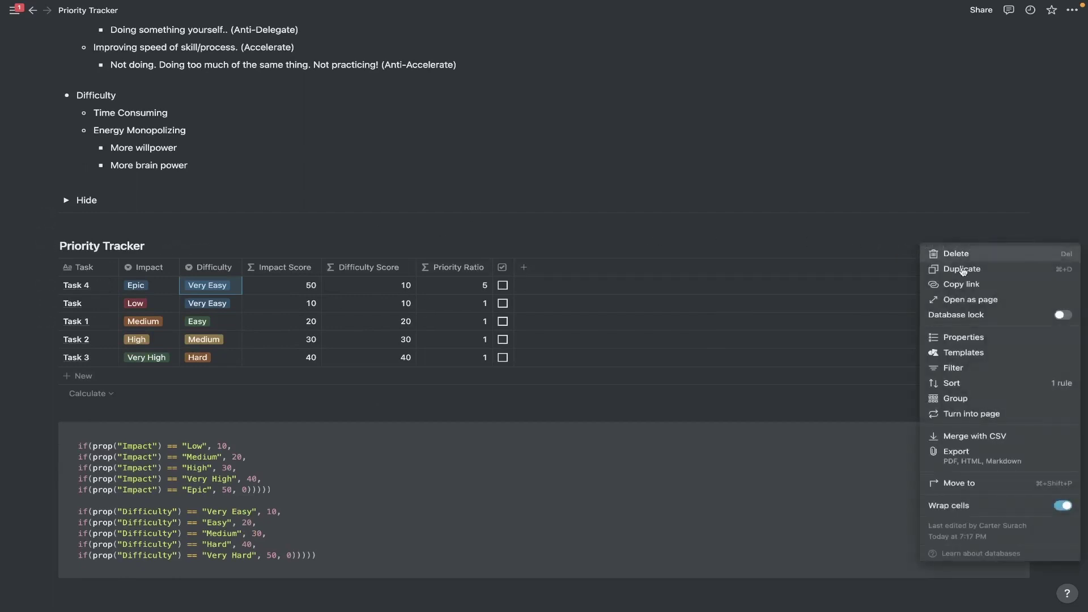
{"action": "left_click", "coordinate": [953, 367]}
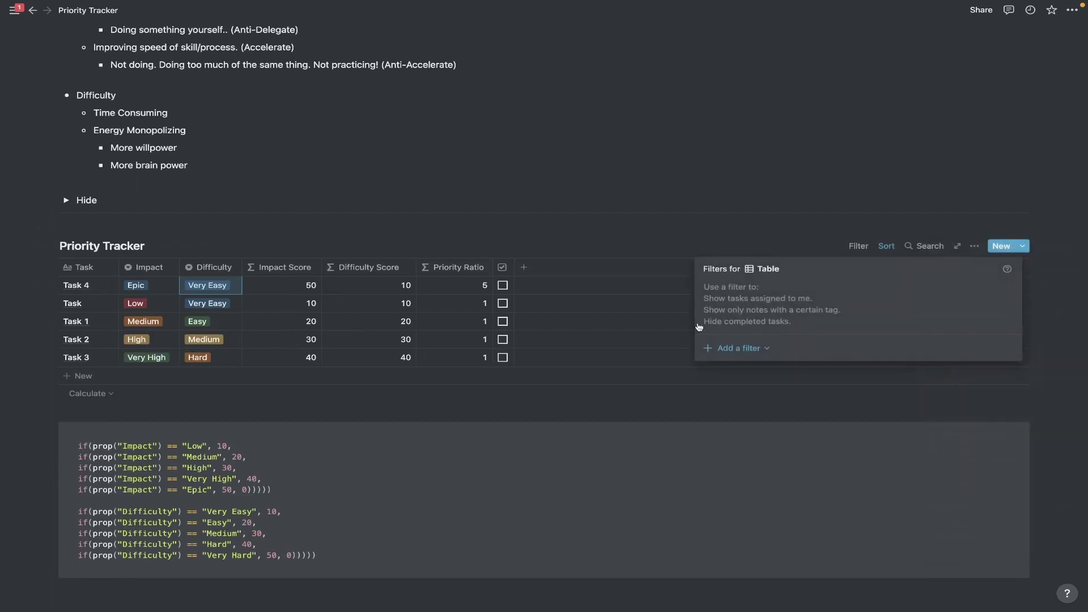
{"action": "left_click", "coordinate": [503, 286]}
{"action": "left_click", "coordinate": [502, 286]}
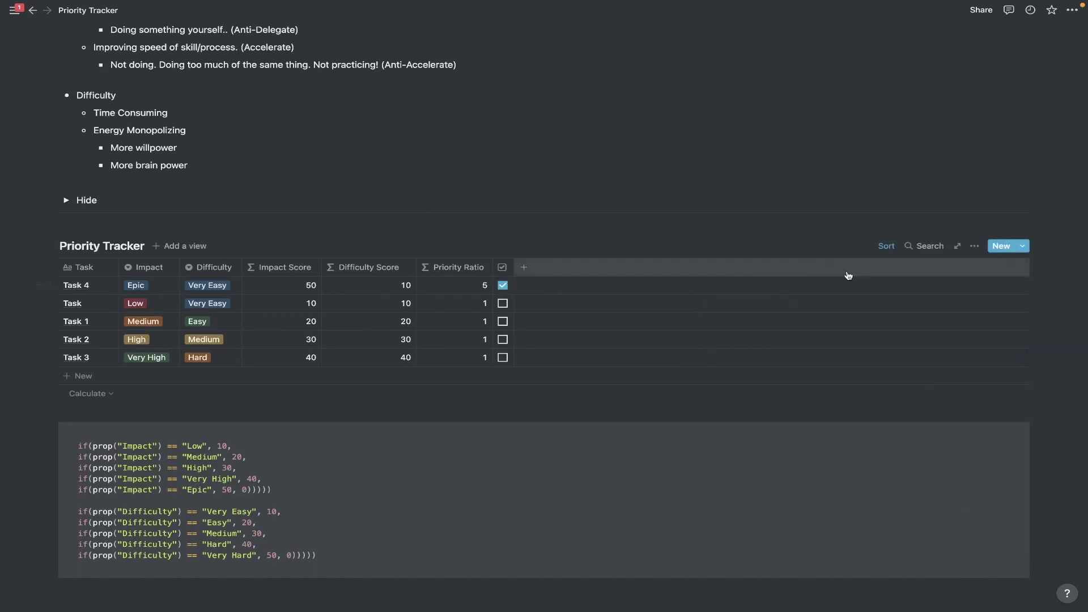
- Mark Task and Task 1 as done
{"action": "left_click", "coordinate": [502, 303]}
{"action": "left_click", "coordinate": [503, 321]}
- Add a filter to the table so that it shows only tasks whose Done? property is unchecked
{"action": "left_click", "coordinate": [975, 247]}
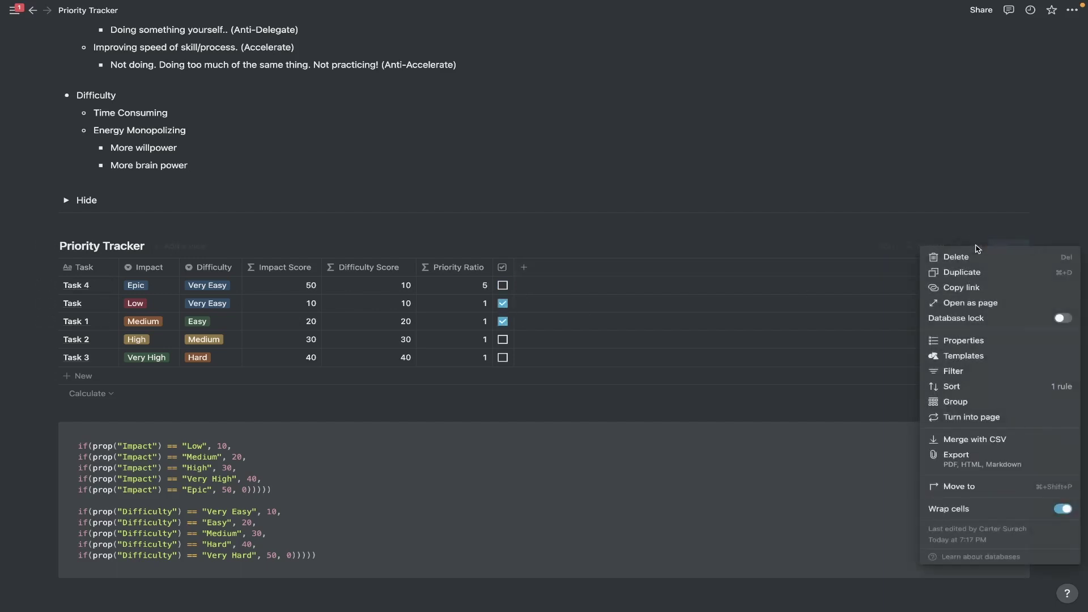
{"action": "left_click", "coordinate": [944, 371]}
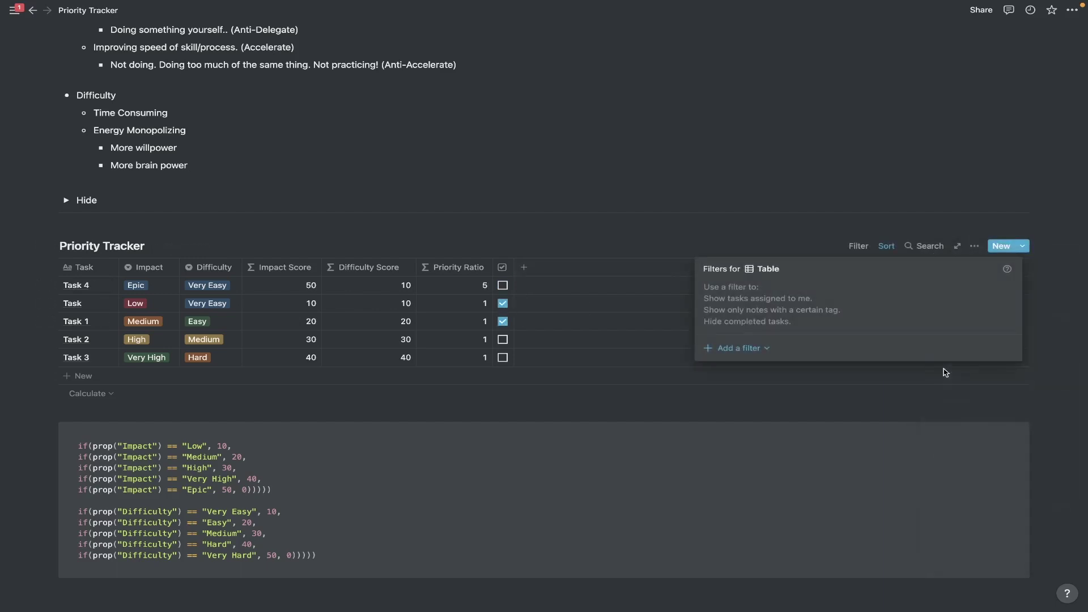
{"action": "left_click", "coordinate": [754, 346]}
{"action": "left_click", "coordinate": [741, 369]}
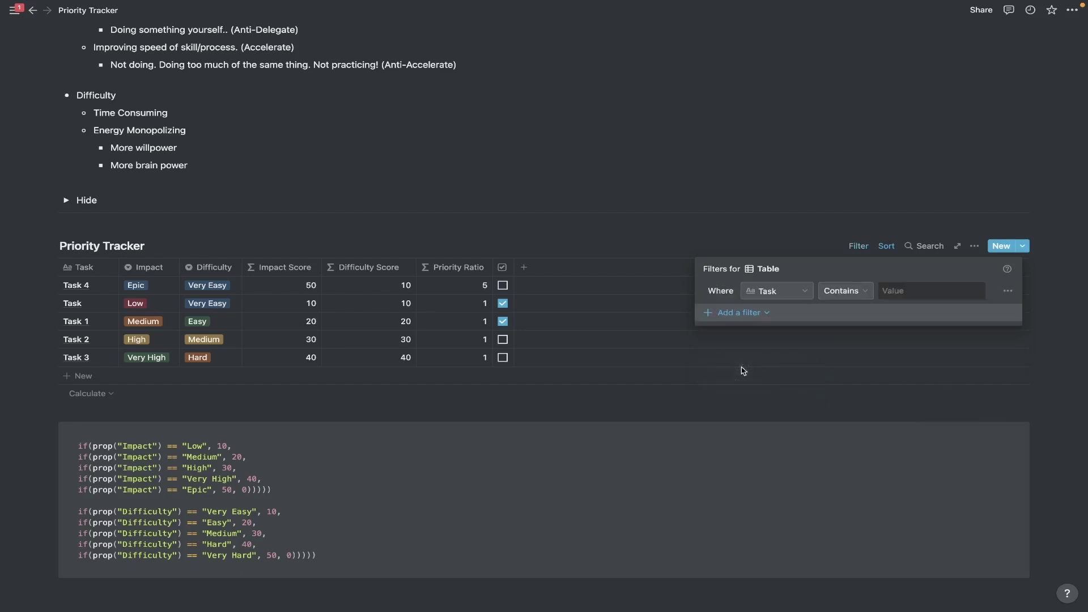
{"action": "left_click", "coordinate": [779, 292]}
{"action": "left_click", "coordinate": [708, 296]}
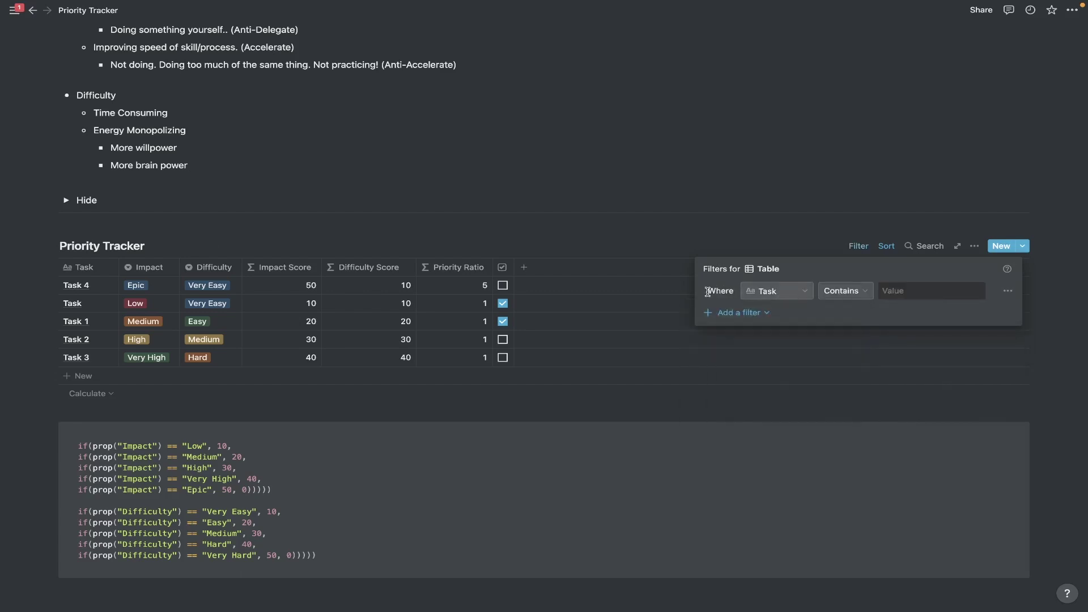
{"action": "left_click", "coordinate": [759, 295]}
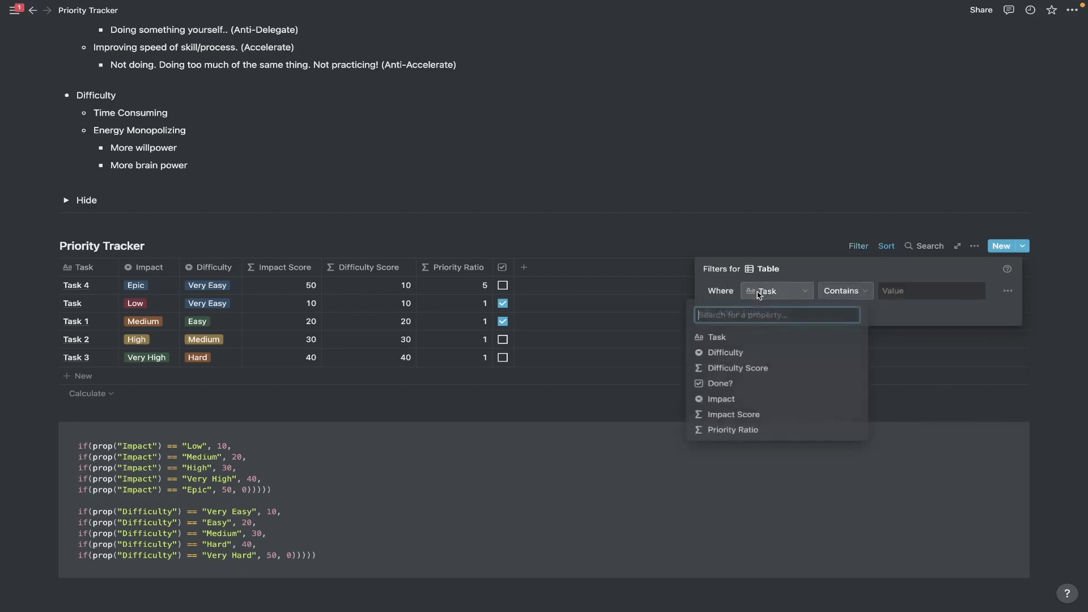
{"action": "left_click", "coordinate": [724, 384]}
{"action": "left_click", "coordinate": [917, 291]}
{"action": "left_click", "coordinate": [875, 311]}
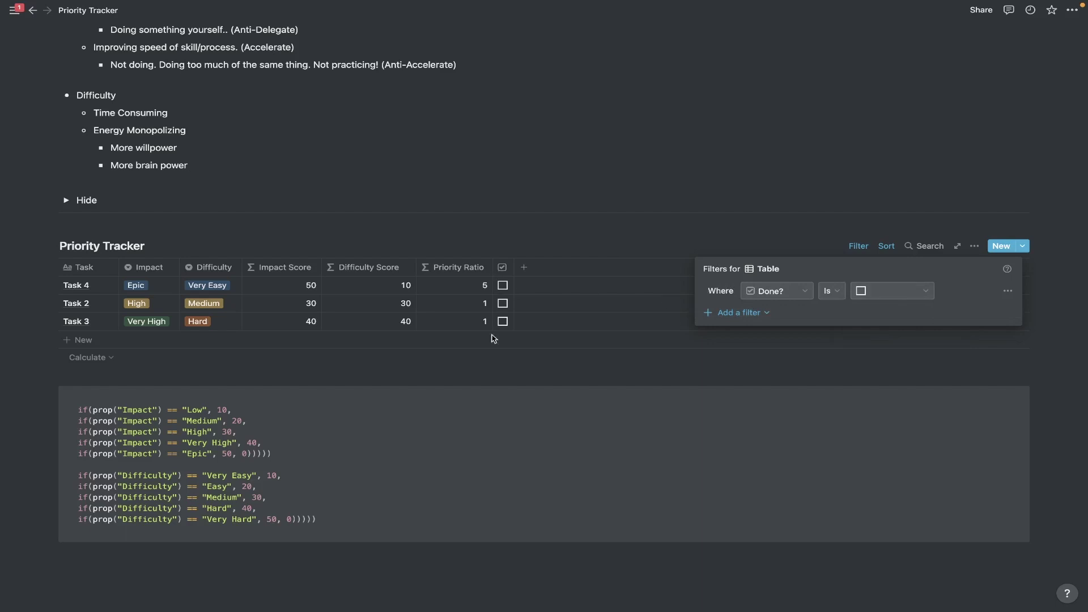
{"action": "left_click", "coordinate": [279, 236]}
- Create a table view named Archive for the Priority Tracker, and switch back to the original Table view
{"action": "left_click", "coordinate": [180, 245]}
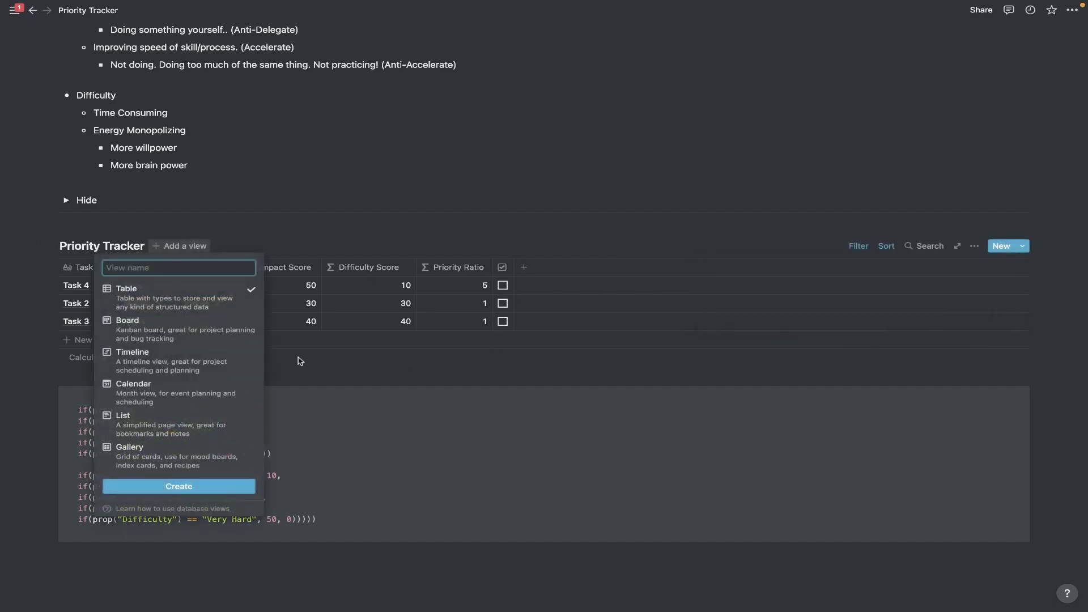
{"action": "type", "text": "Archive"}
{"action": "left_click", "coordinate": [203, 486]}
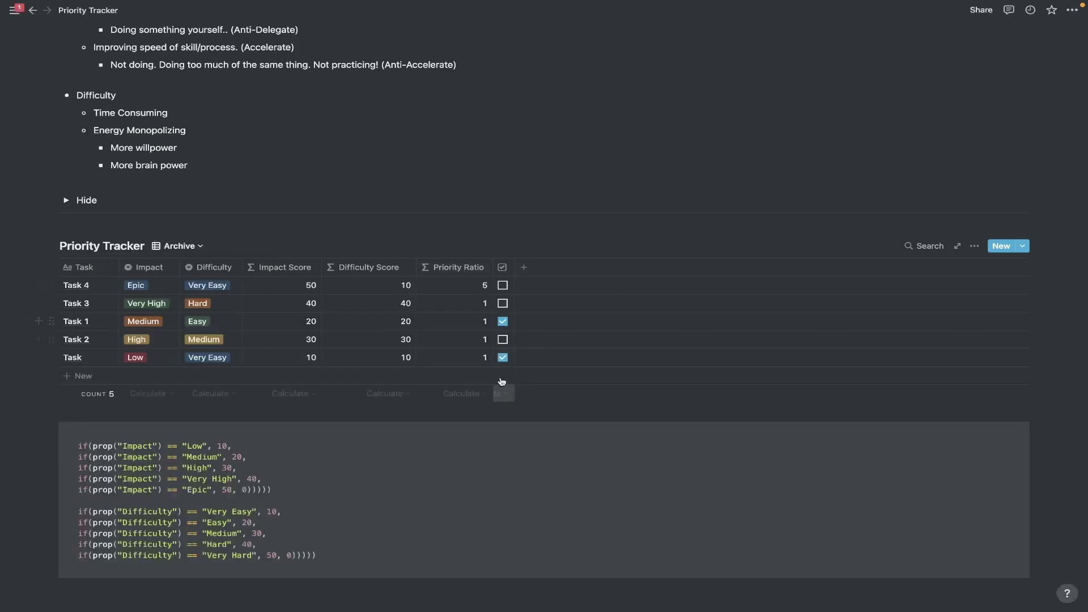
{"action": "left_click", "coordinate": [975, 247]}
{"action": "left_click", "coordinate": [699, 340]}
{"action": "left_click", "coordinate": [180, 246]}
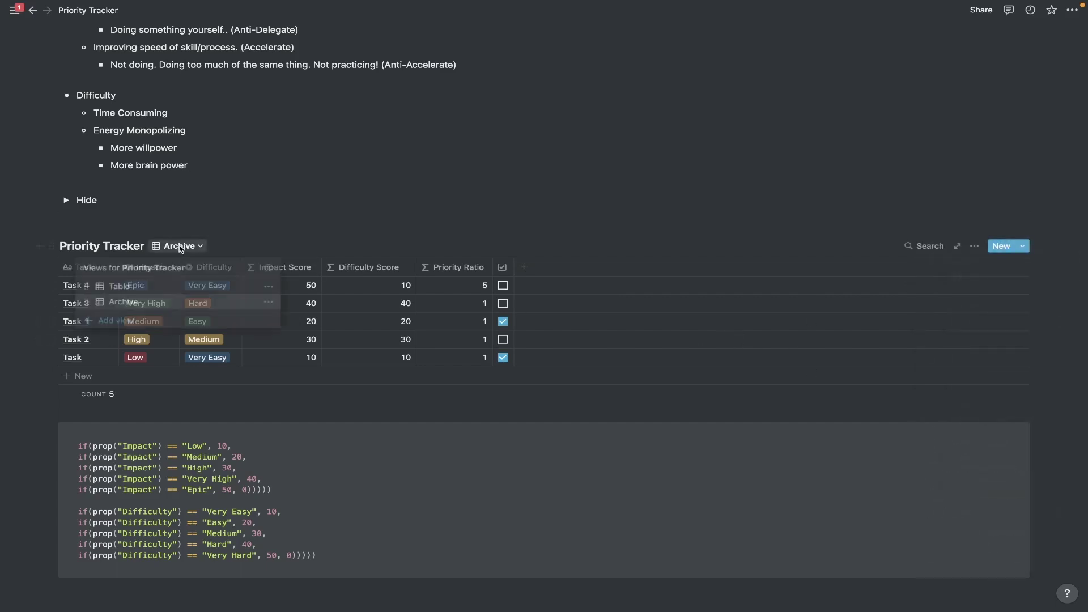
{"action": "left_click", "coordinate": [184, 286]}
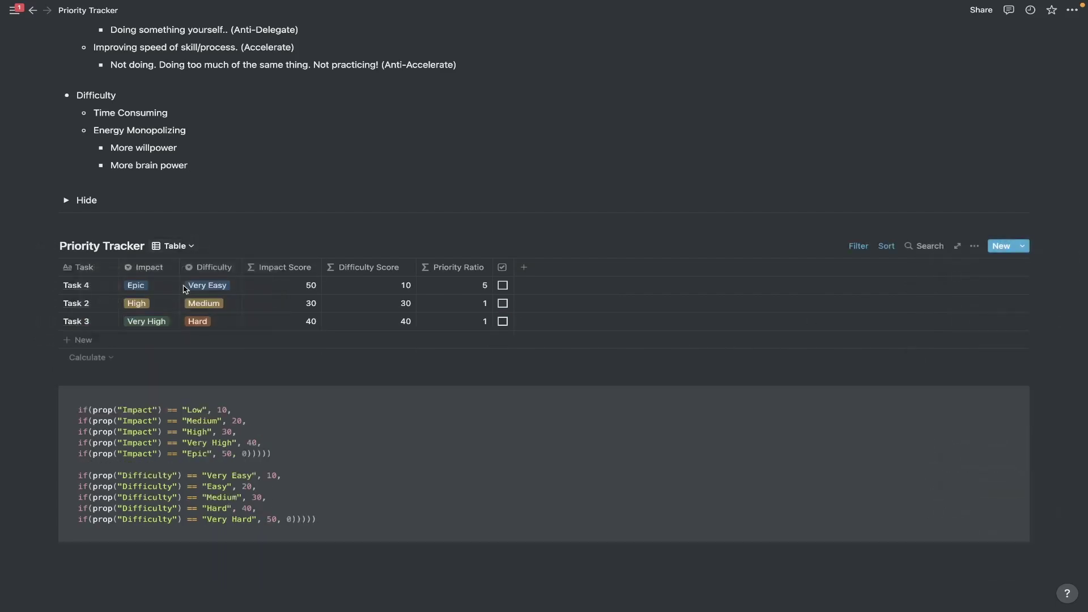